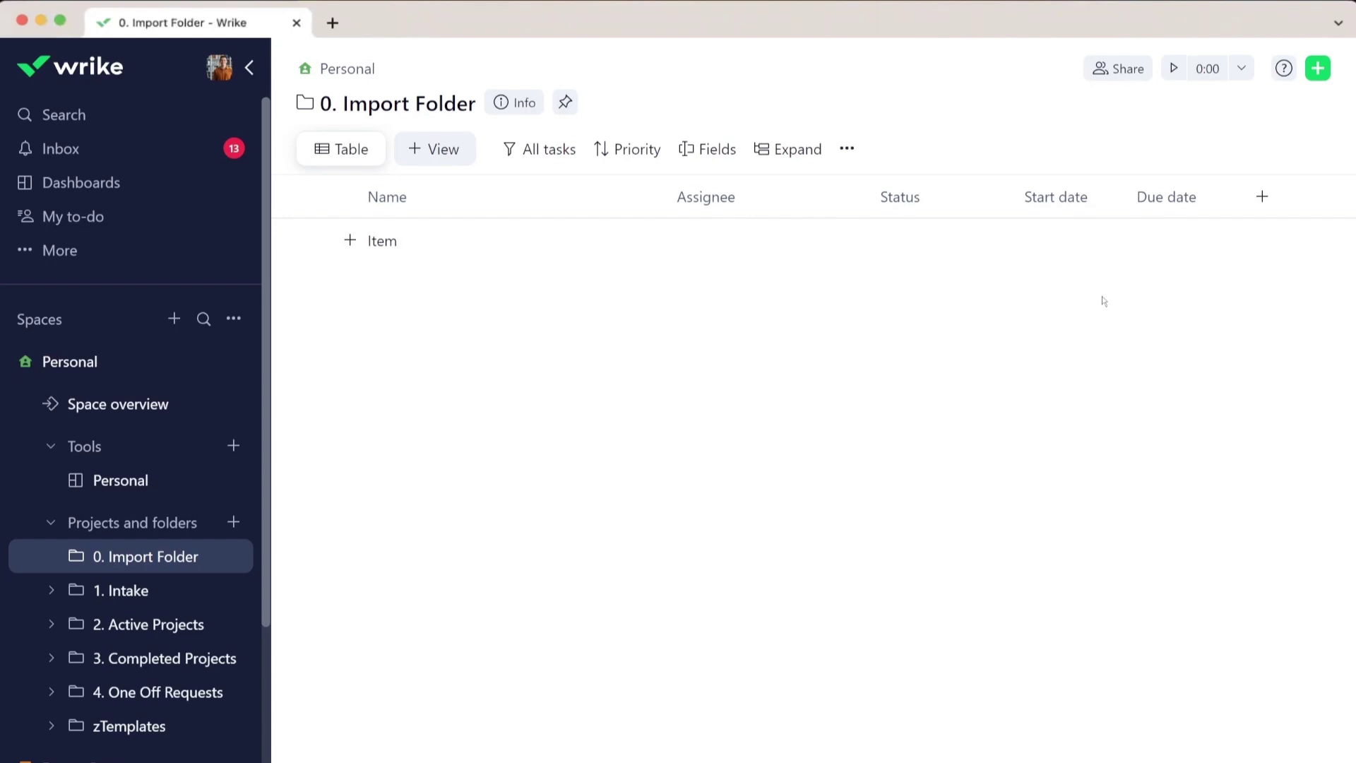
- Open the options menu of the empty 0. Import Folder table
click(844, 148)
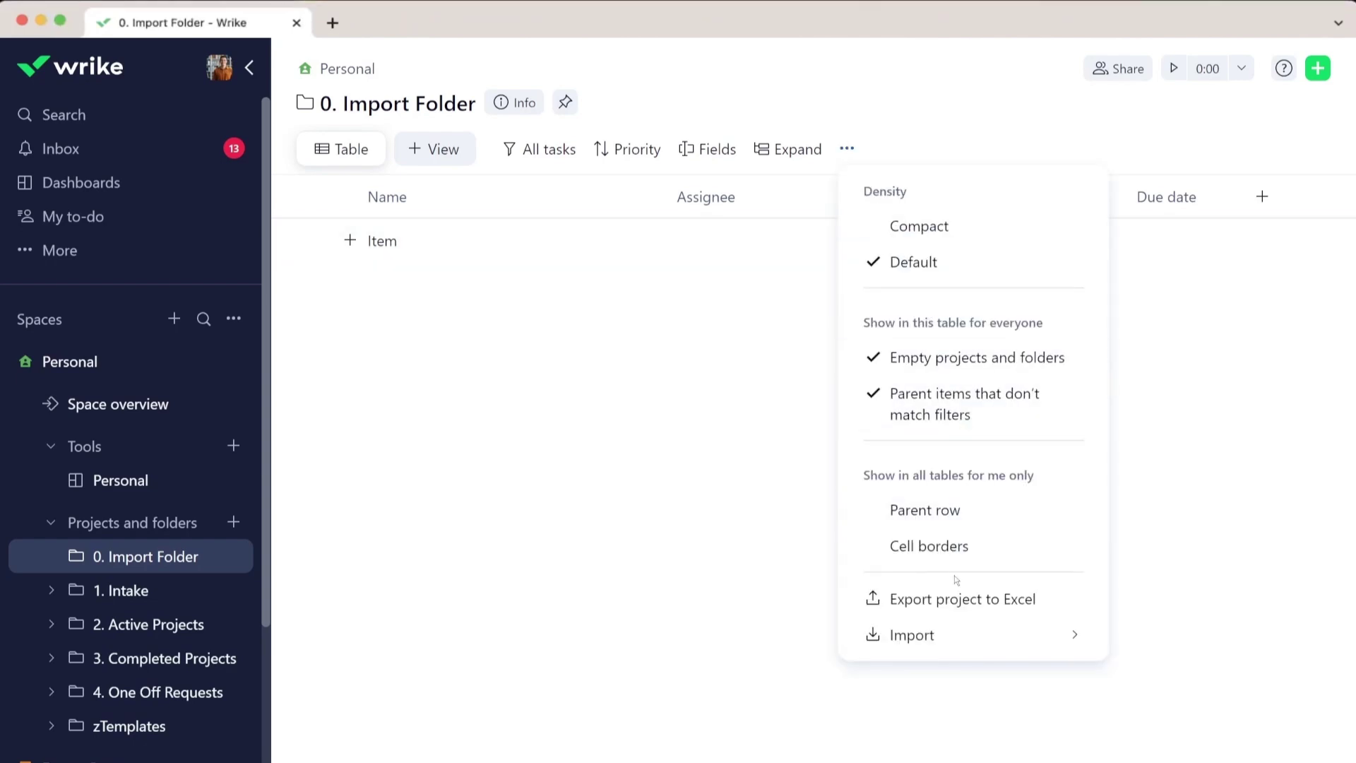
- Choose Import from Excel from the table options' Import submenu
mouse_move(957, 646)
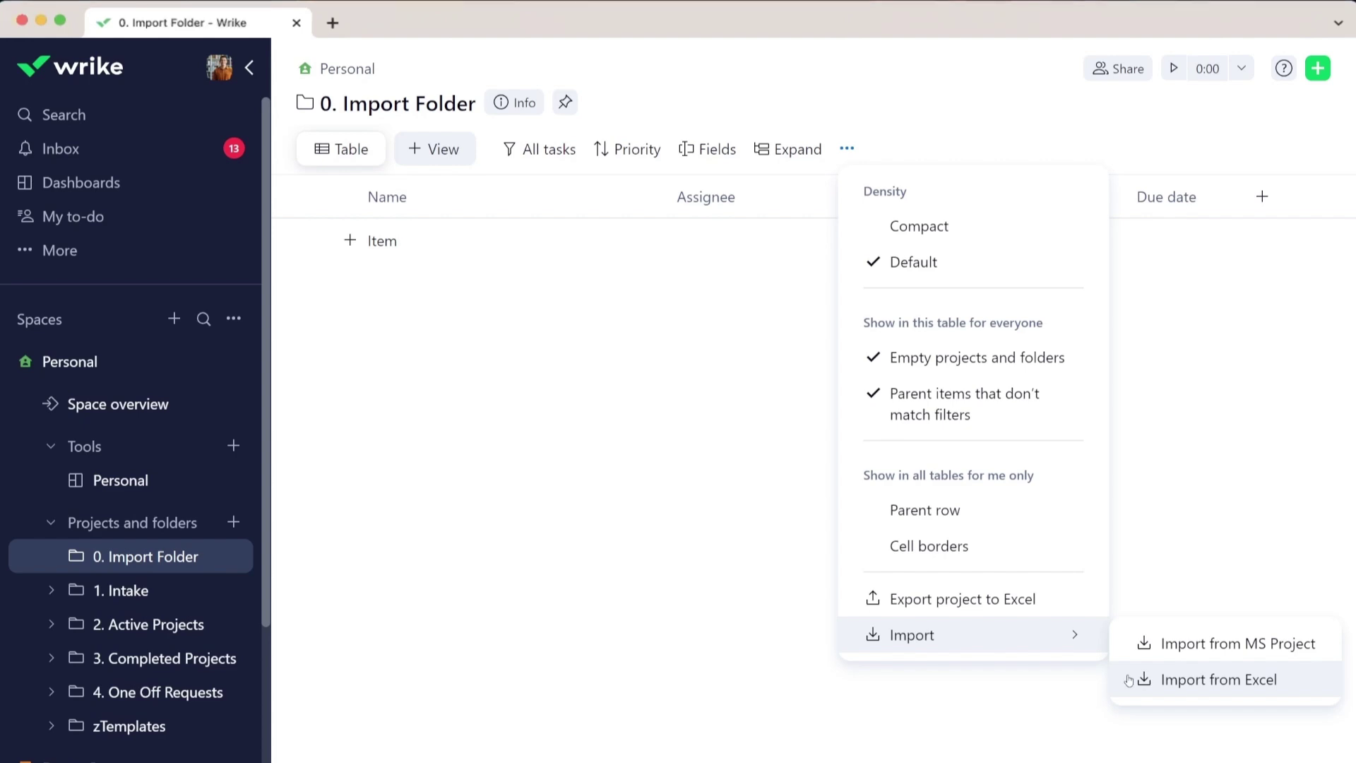
click(1128, 680)
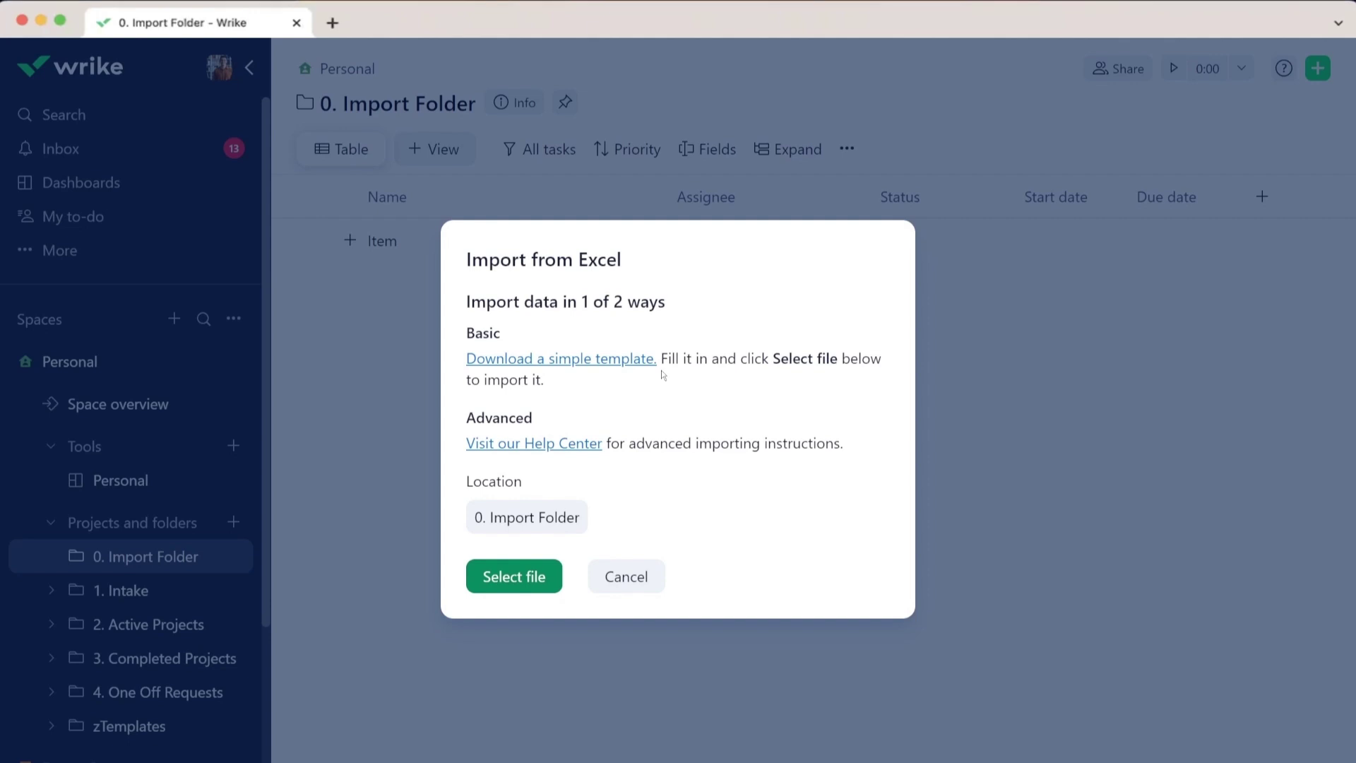
click(621, 577)
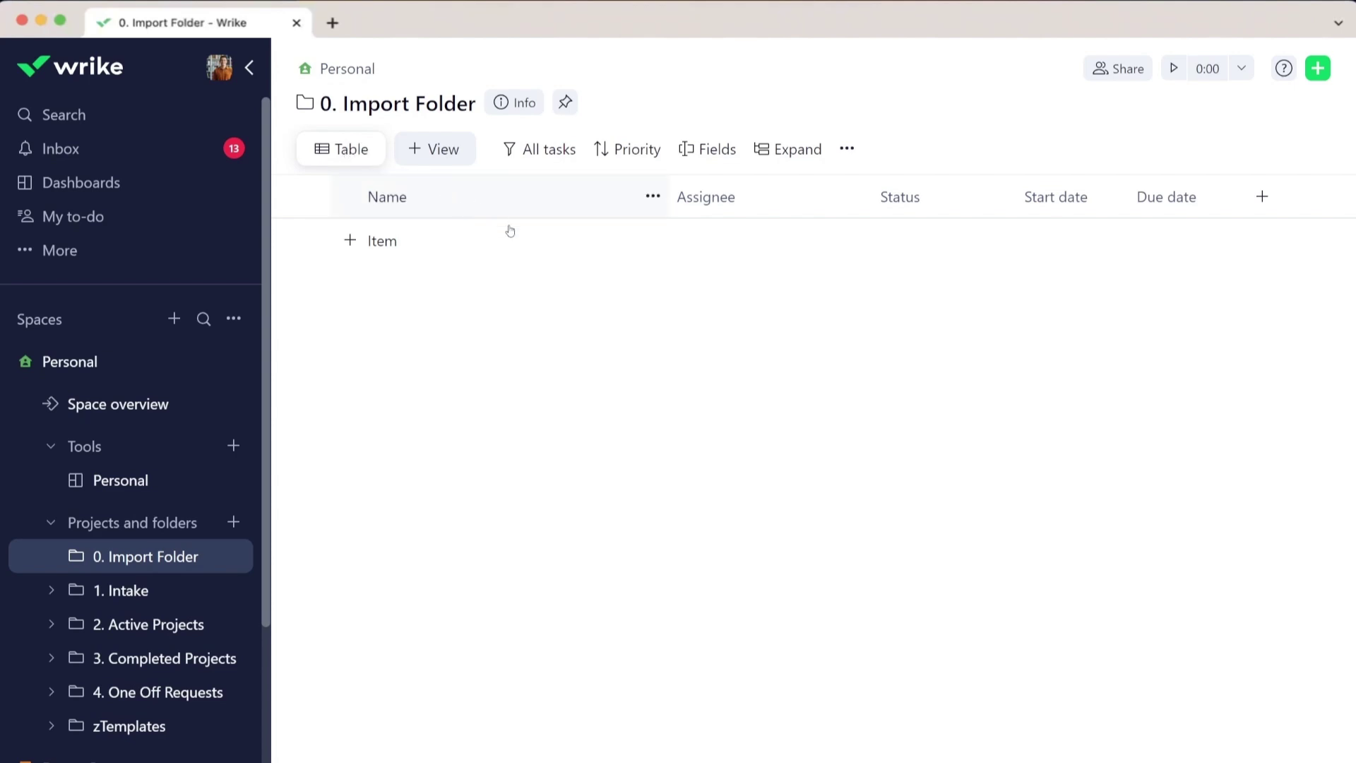
click(847, 149)
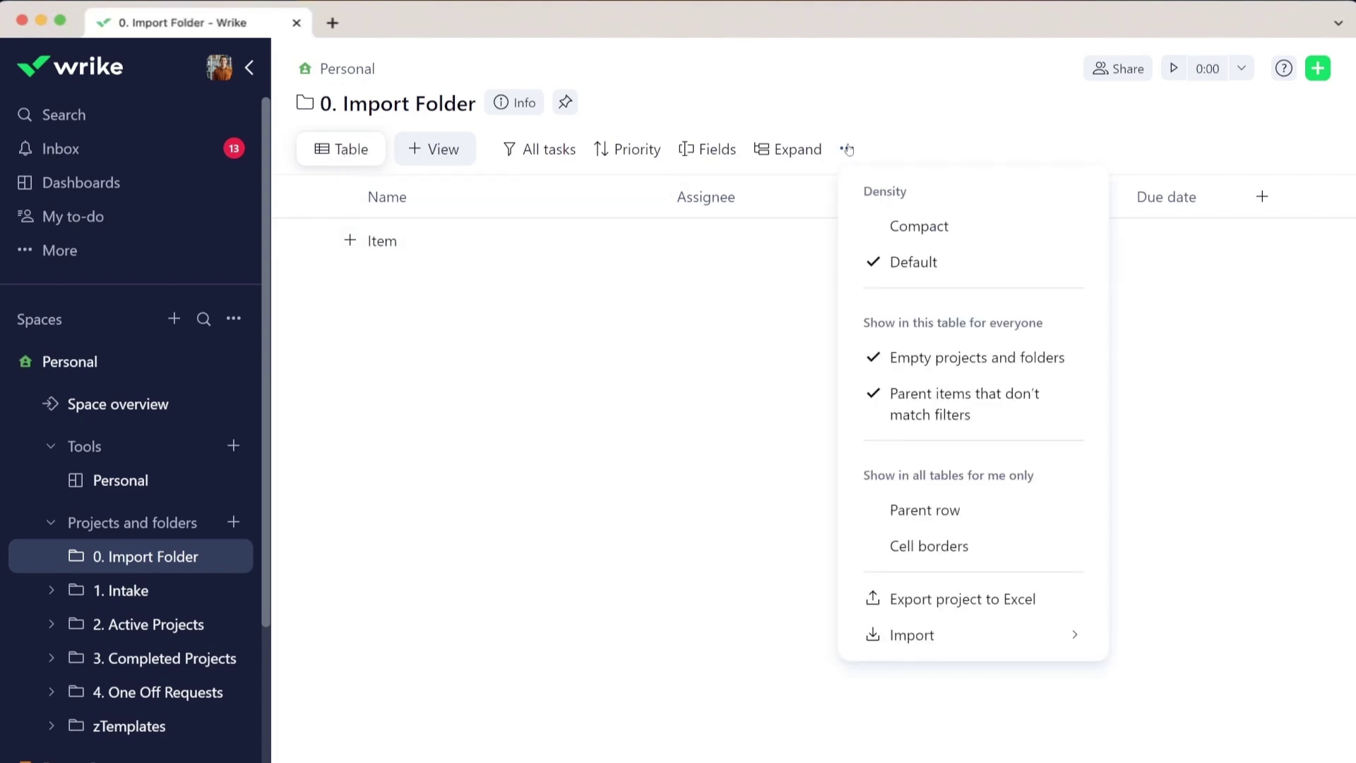
mouse_move(934, 639)
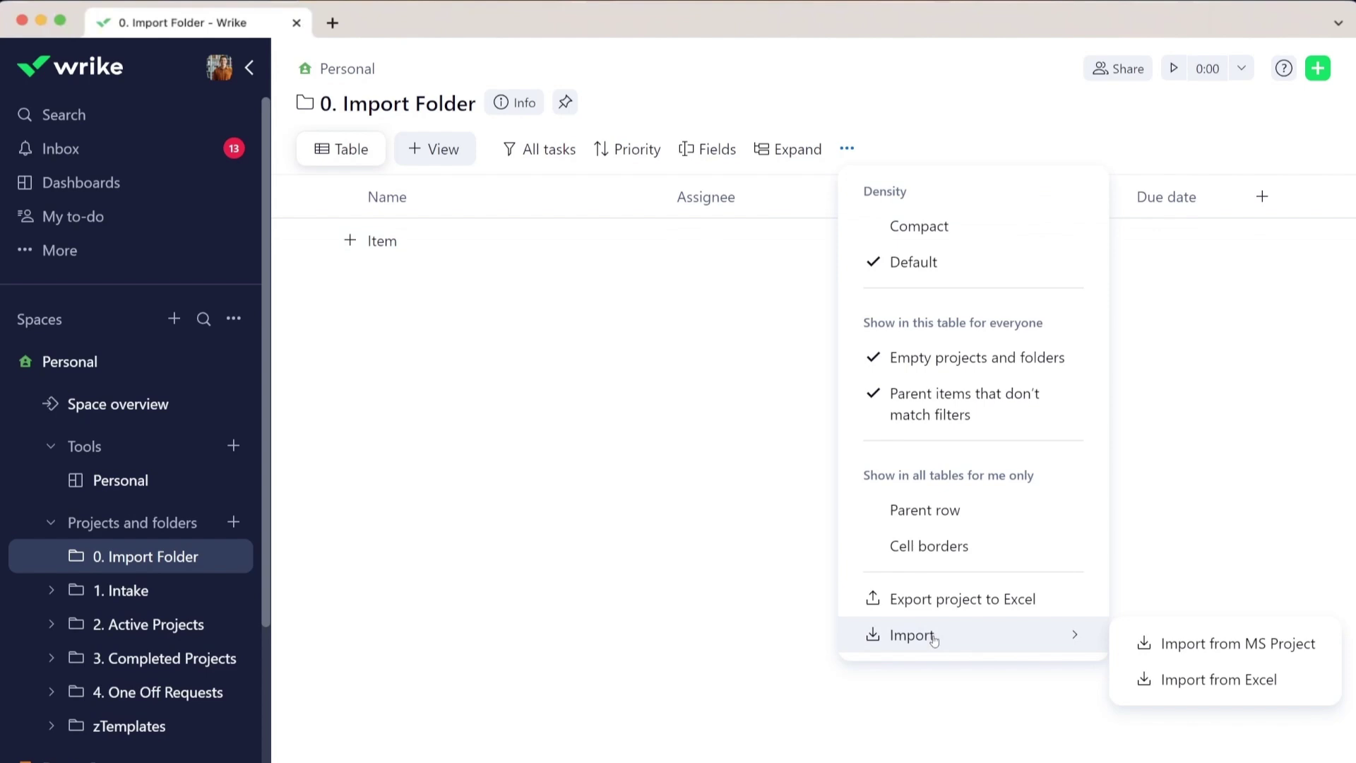
click(1178, 680)
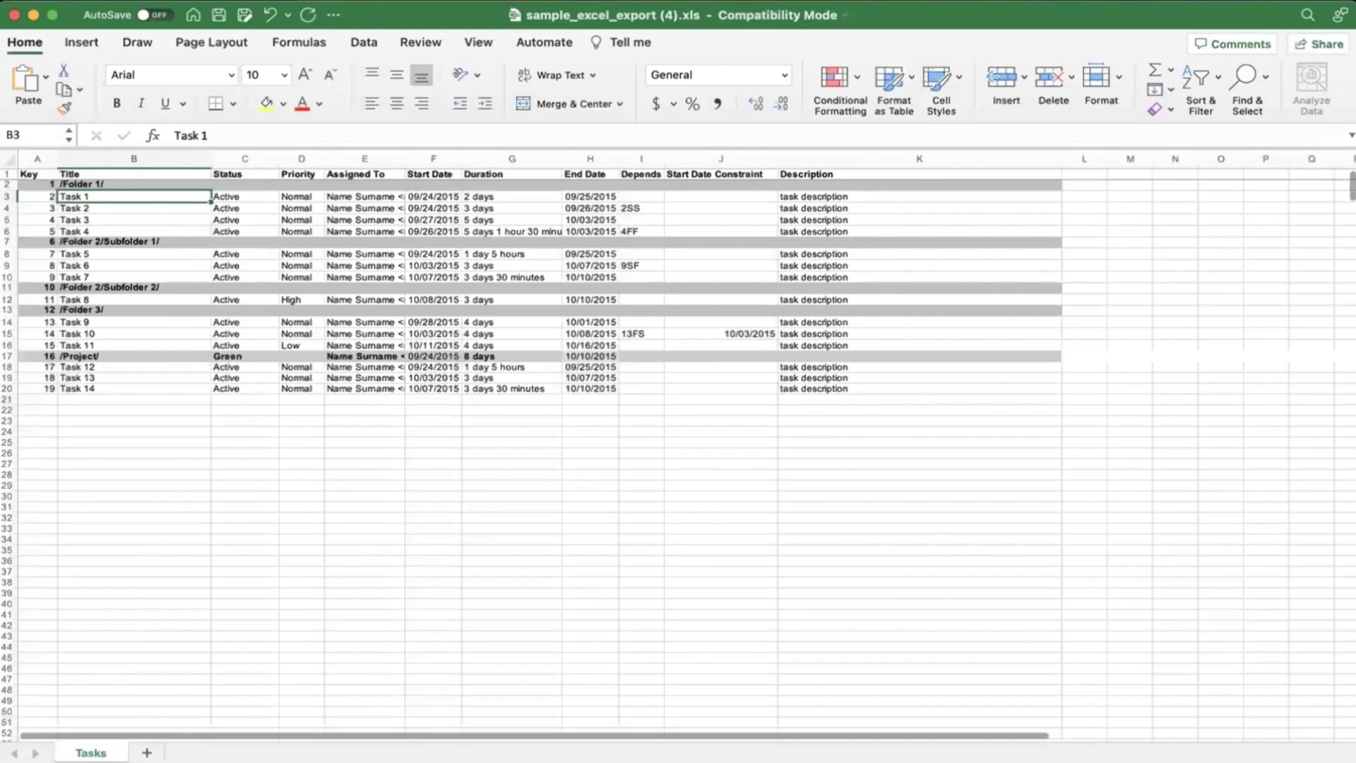
- Inspect the sample sheet's header row, folder-path titles and Key column entries
scroll(464, 466, up, 2)
click(149, 572)
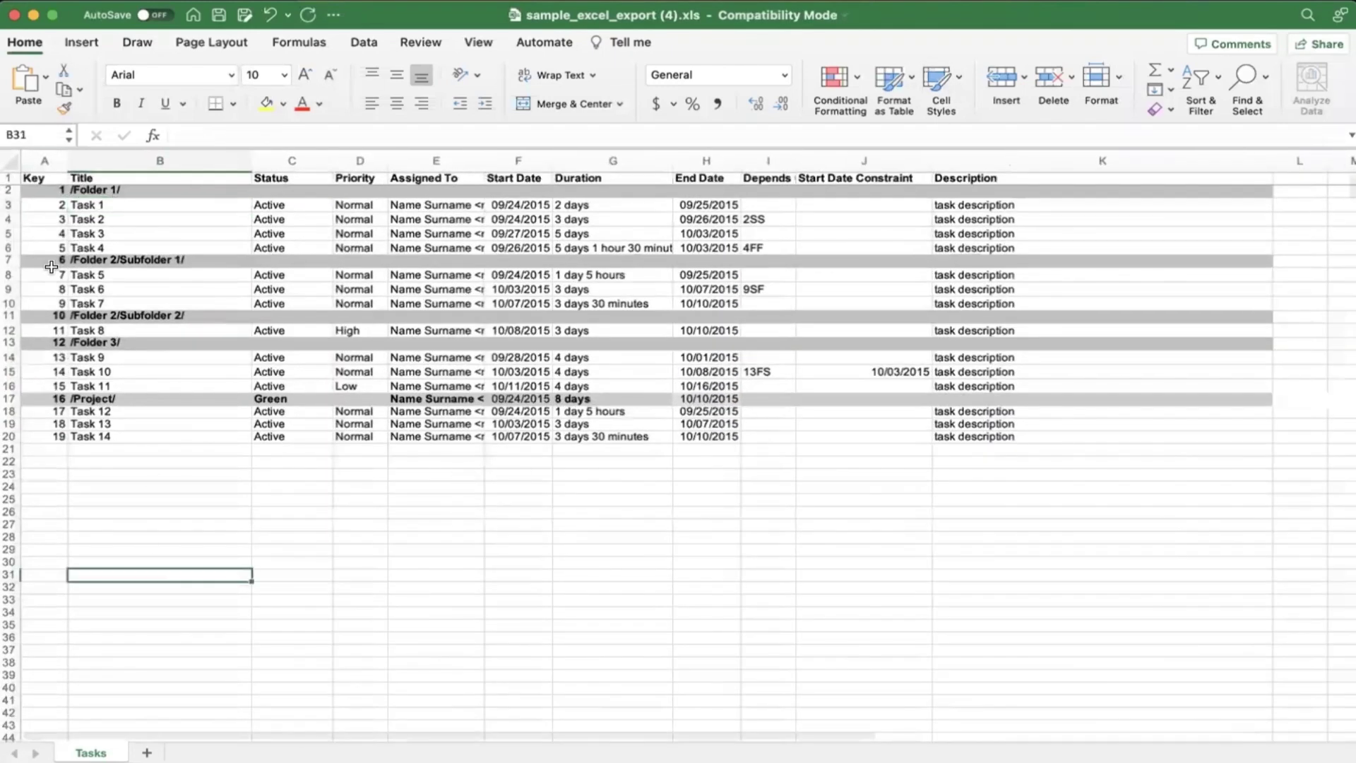
drag(39, 178, 1015, 178)
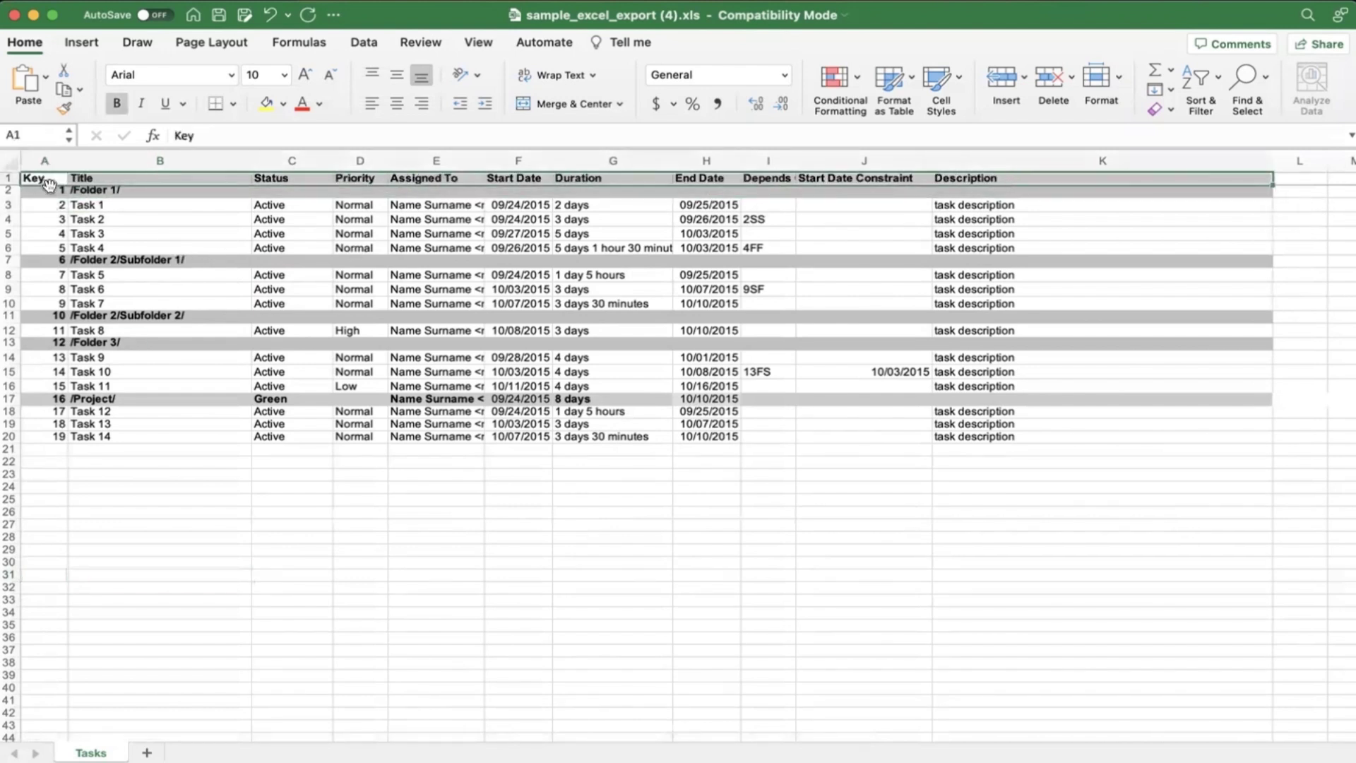
drag(52, 178, 1042, 177)
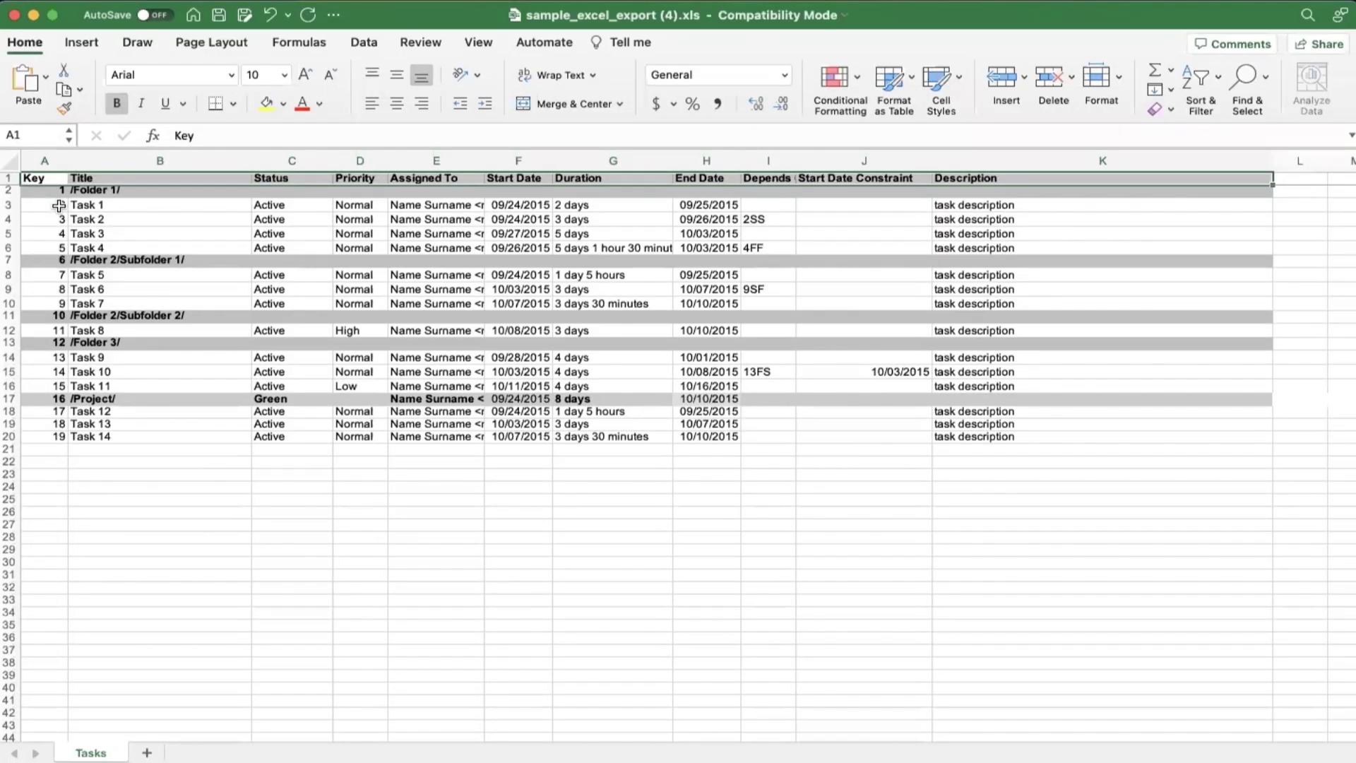
click(112, 188)
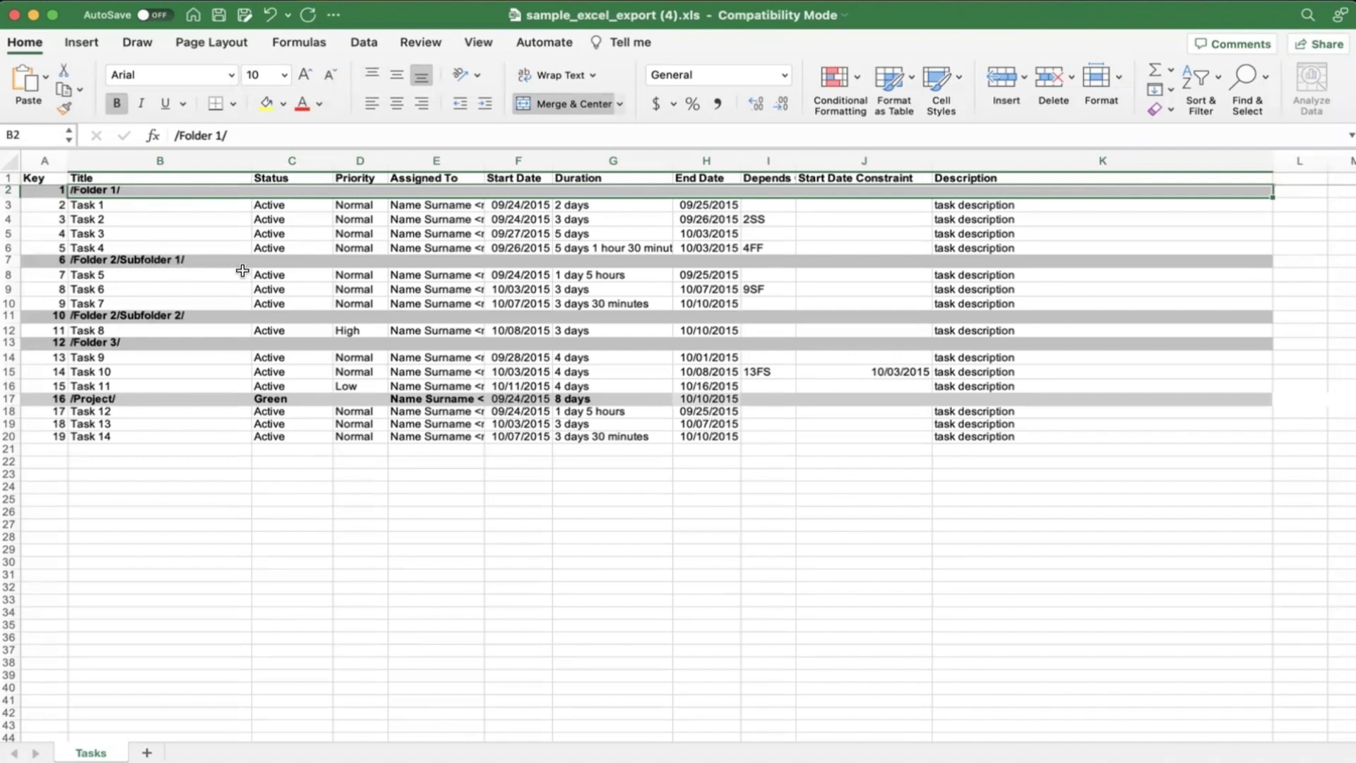
click(115, 260)
click(125, 282)
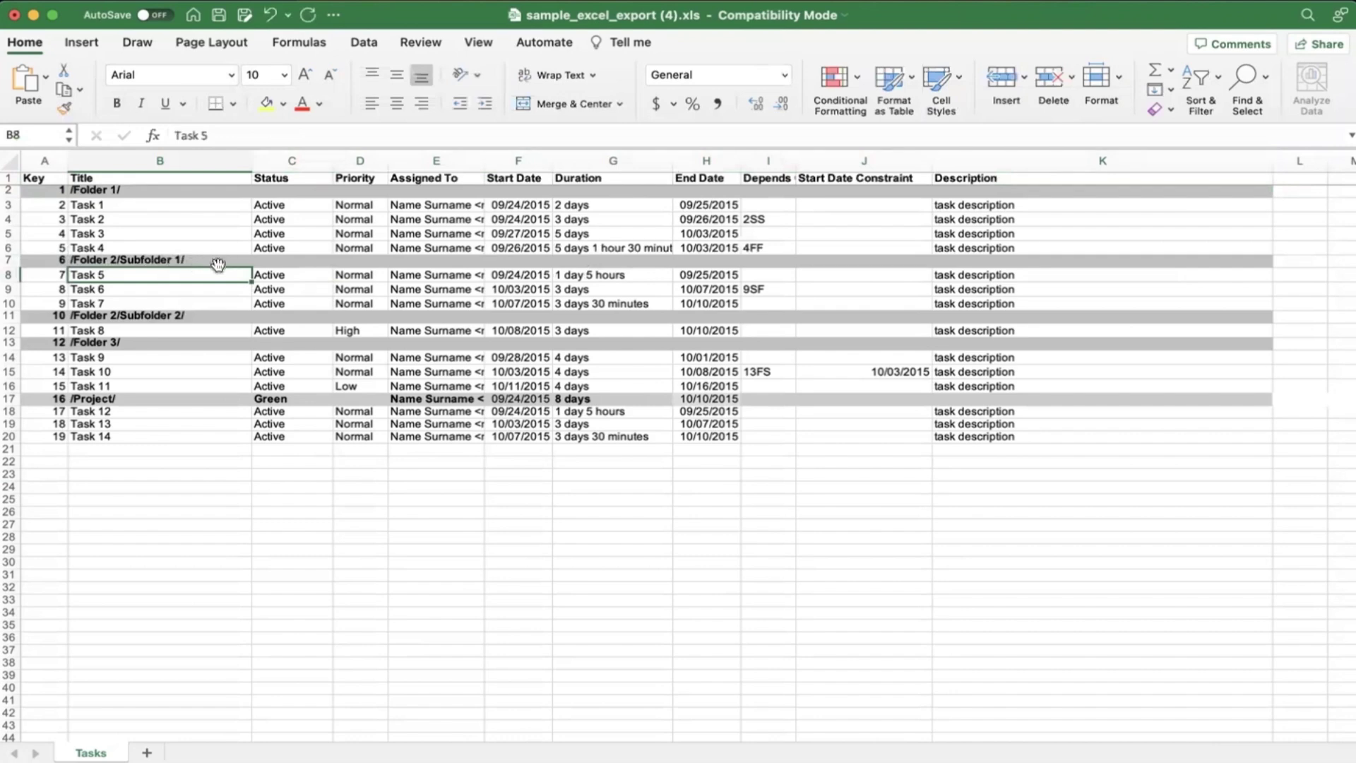
drag(47, 177, 44, 443)
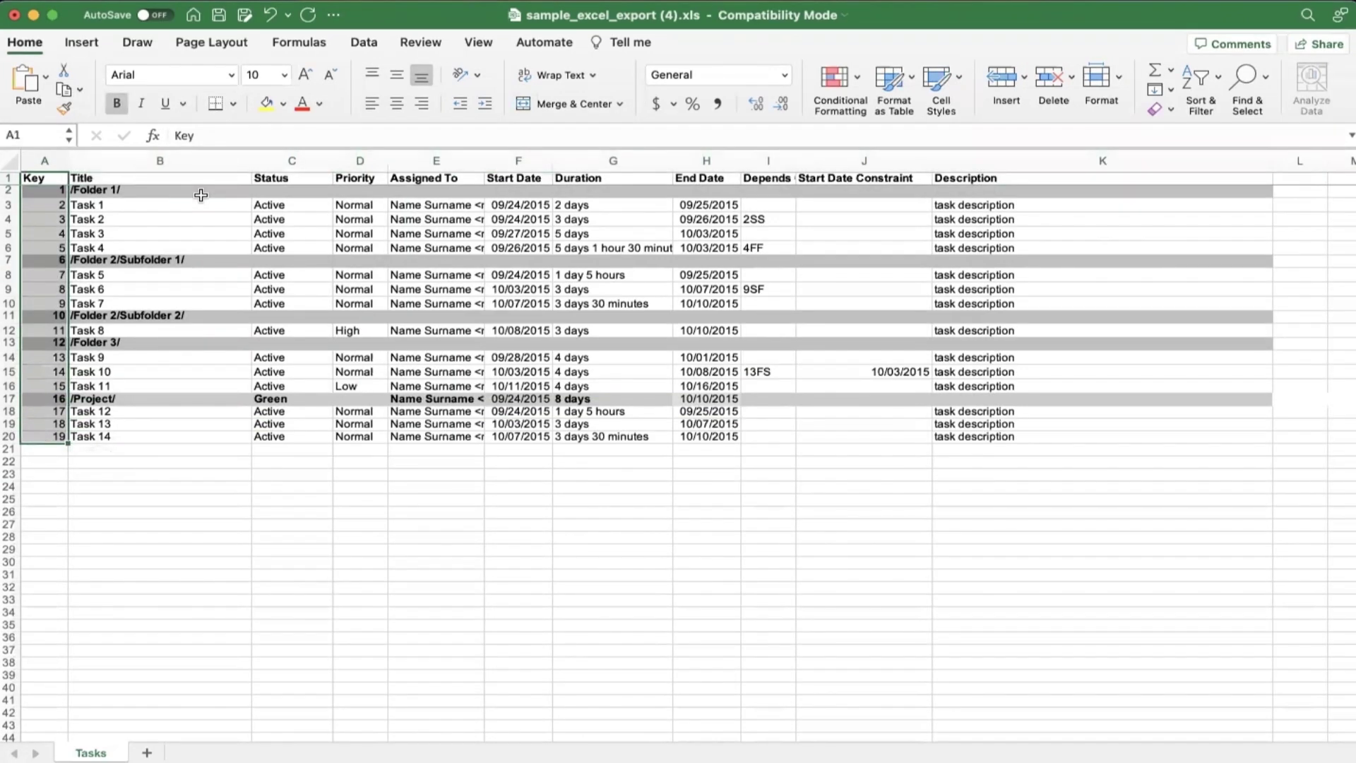
click(32, 219)
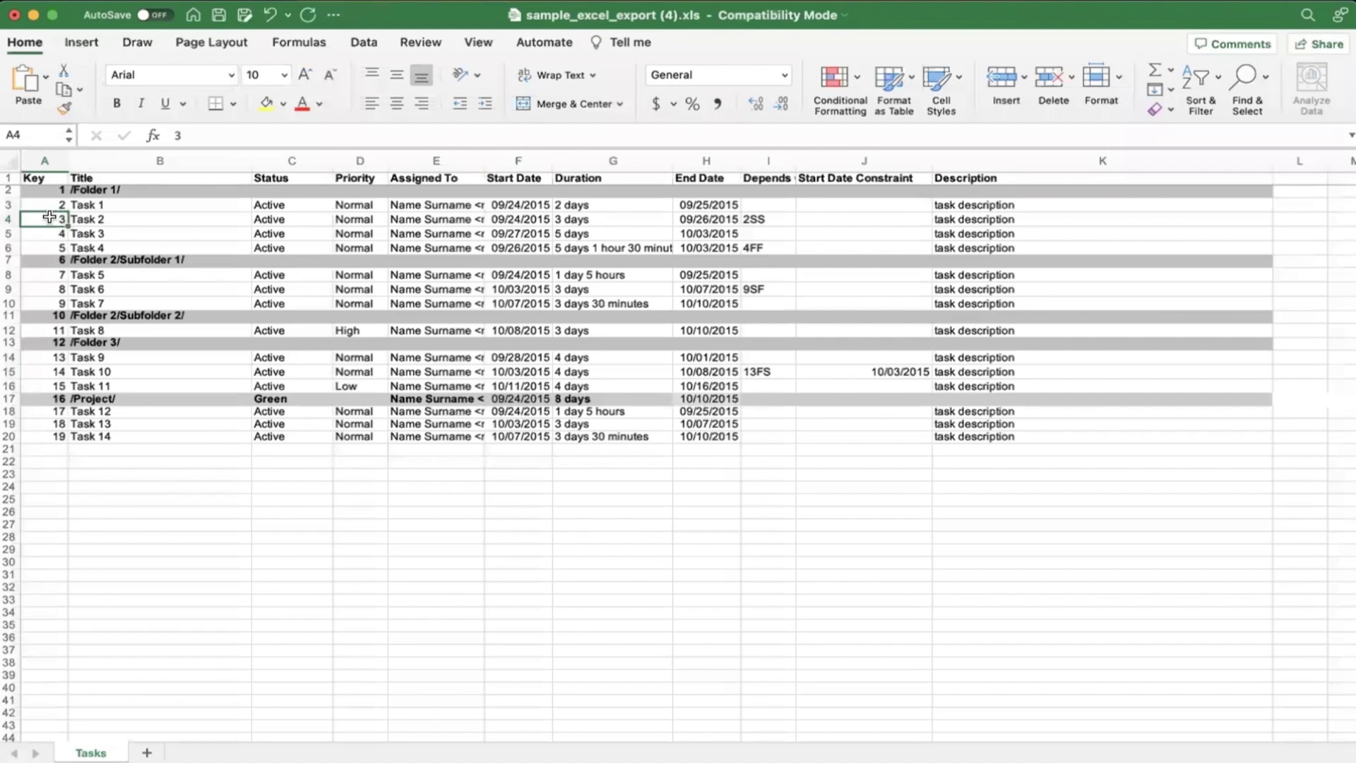
drag(142, 217, 972, 222)
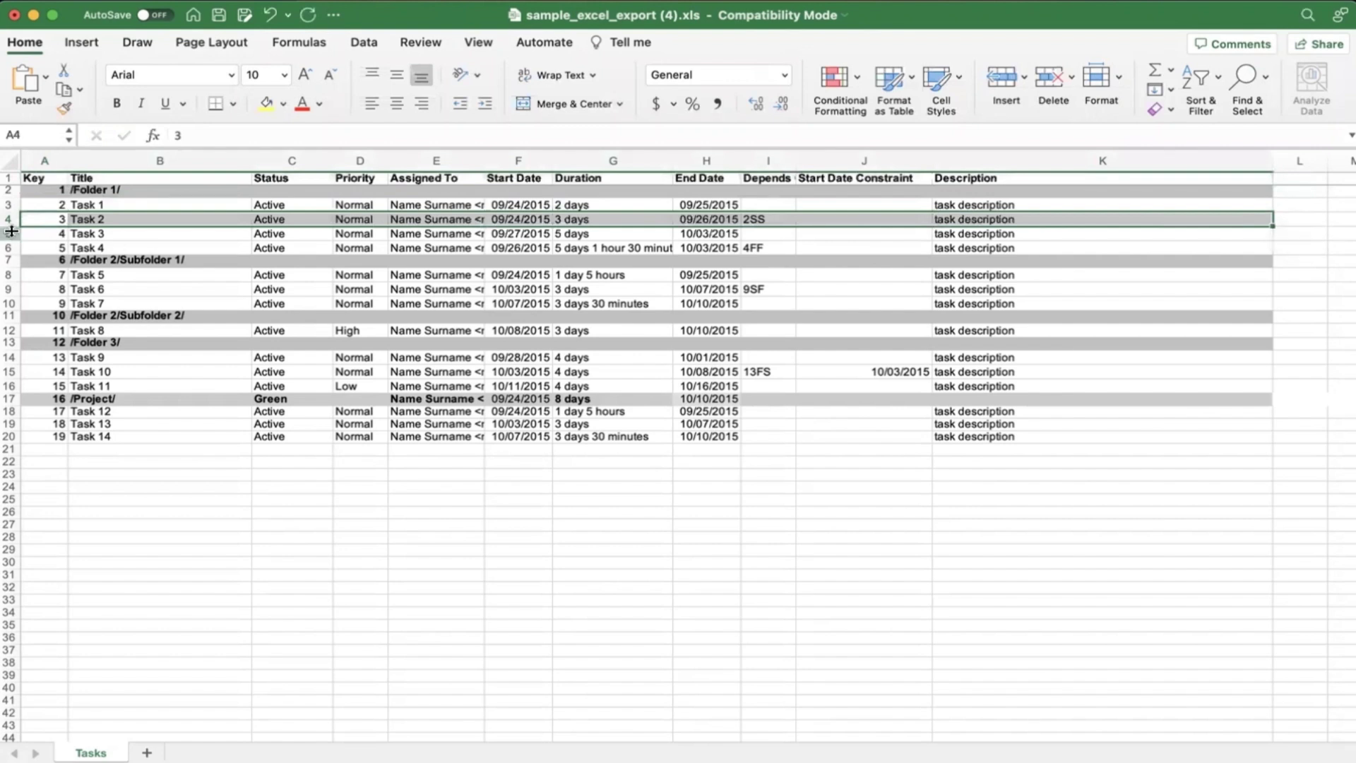
double_click(61, 214)
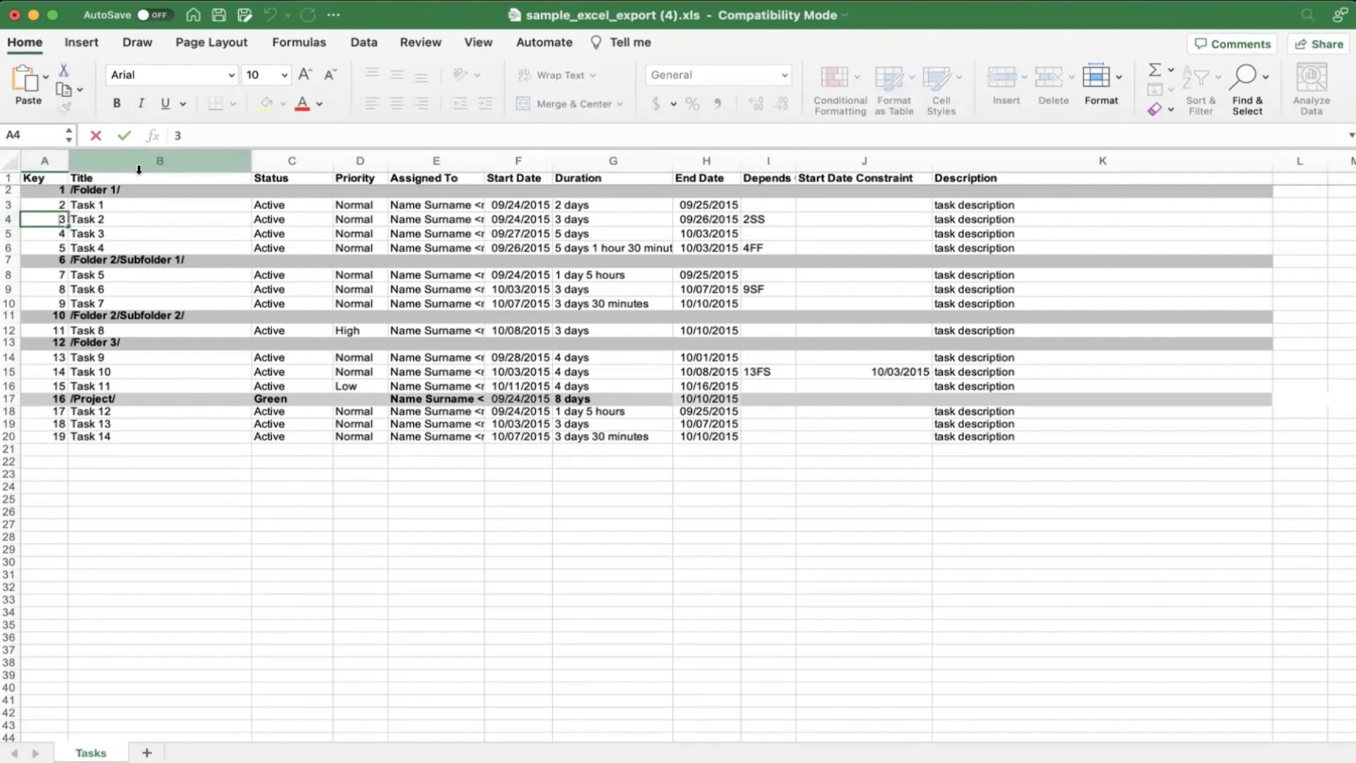
- Review the Title, Status and Priority columns, then widen Assigned To to show full entries
drag(136, 182, 138, 440)
drag(155, 271, 104, 439)
click(190, 272)
click(240, 161)
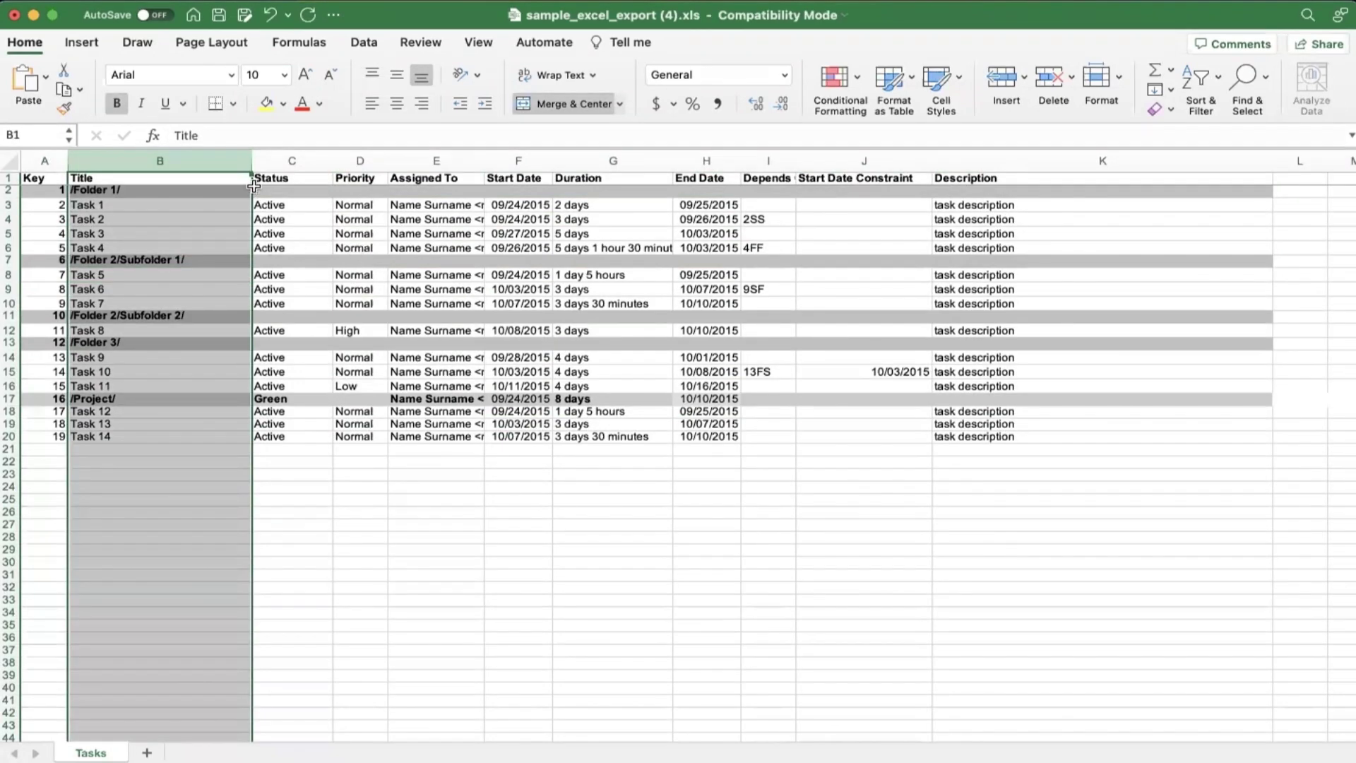
click(282, 161)
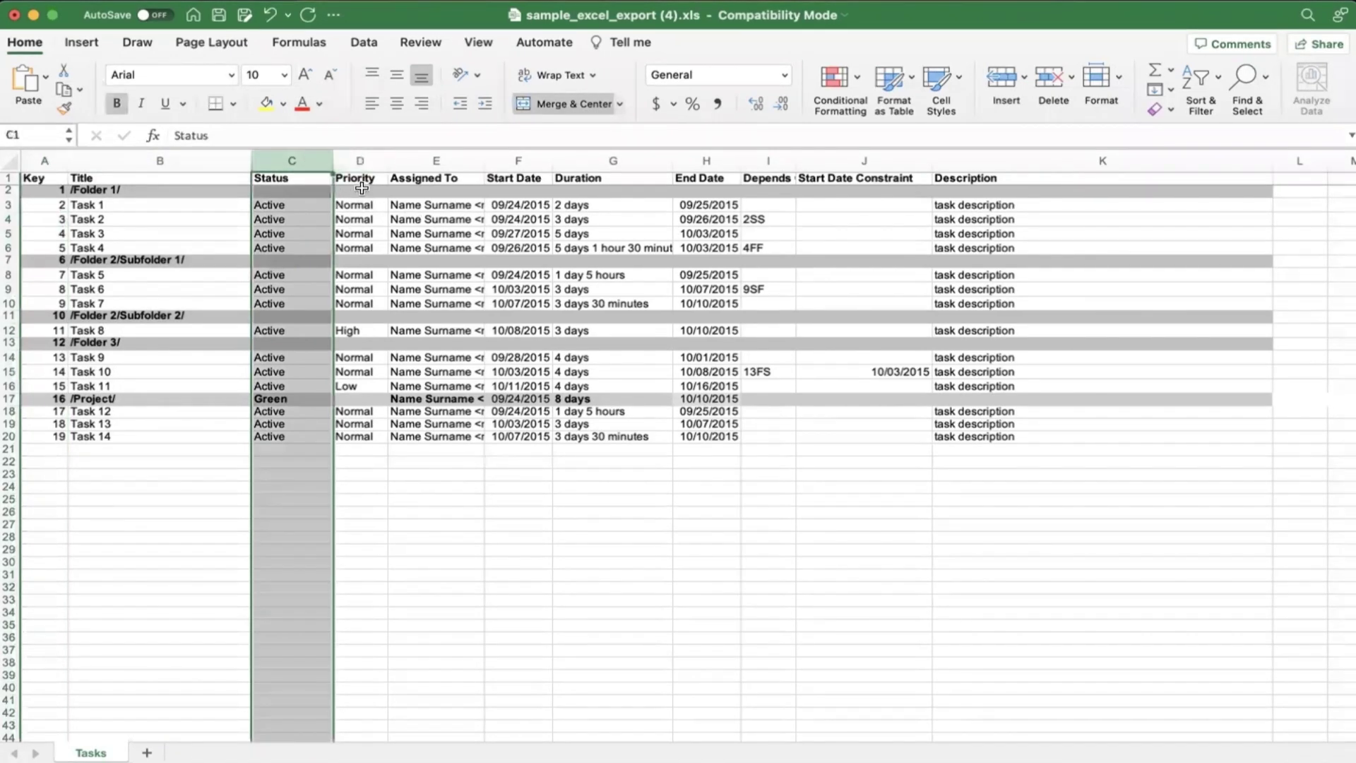
drag(362, 185, 364, 735)
click(359, 371)
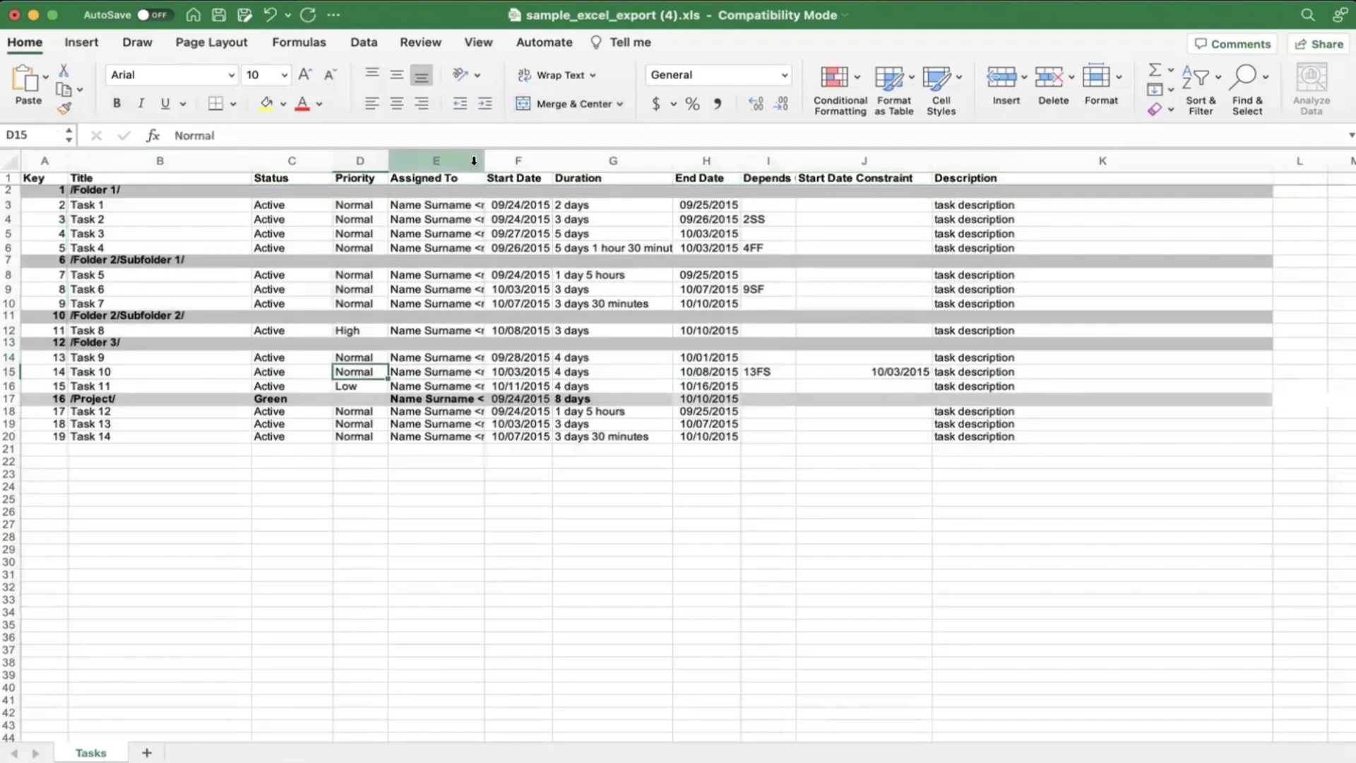
click(448, 205)
drag(486, 168, 623, 167)
- Replace Task 1's assignee with a new name
key(Down)
key(Down)
key(Down)
double_click(472, 206)
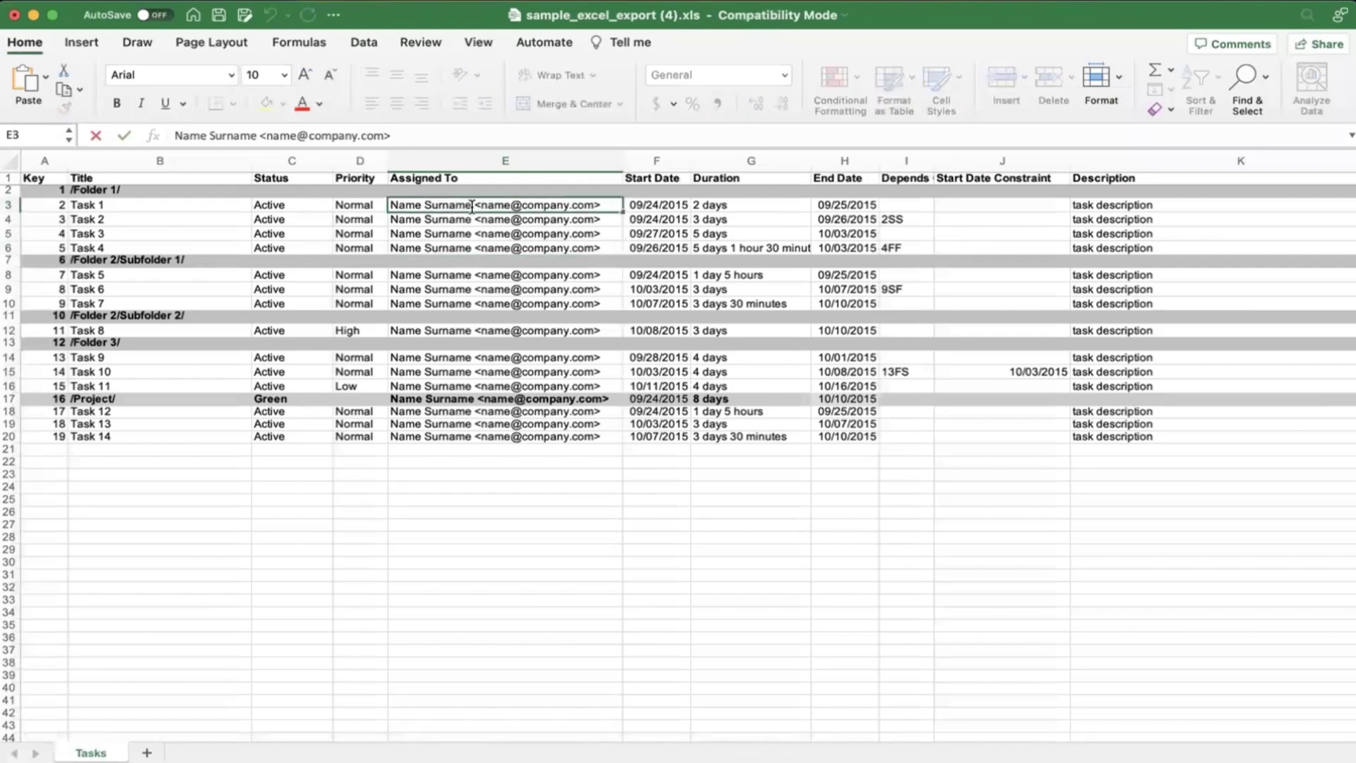
triple_click(472, 206)
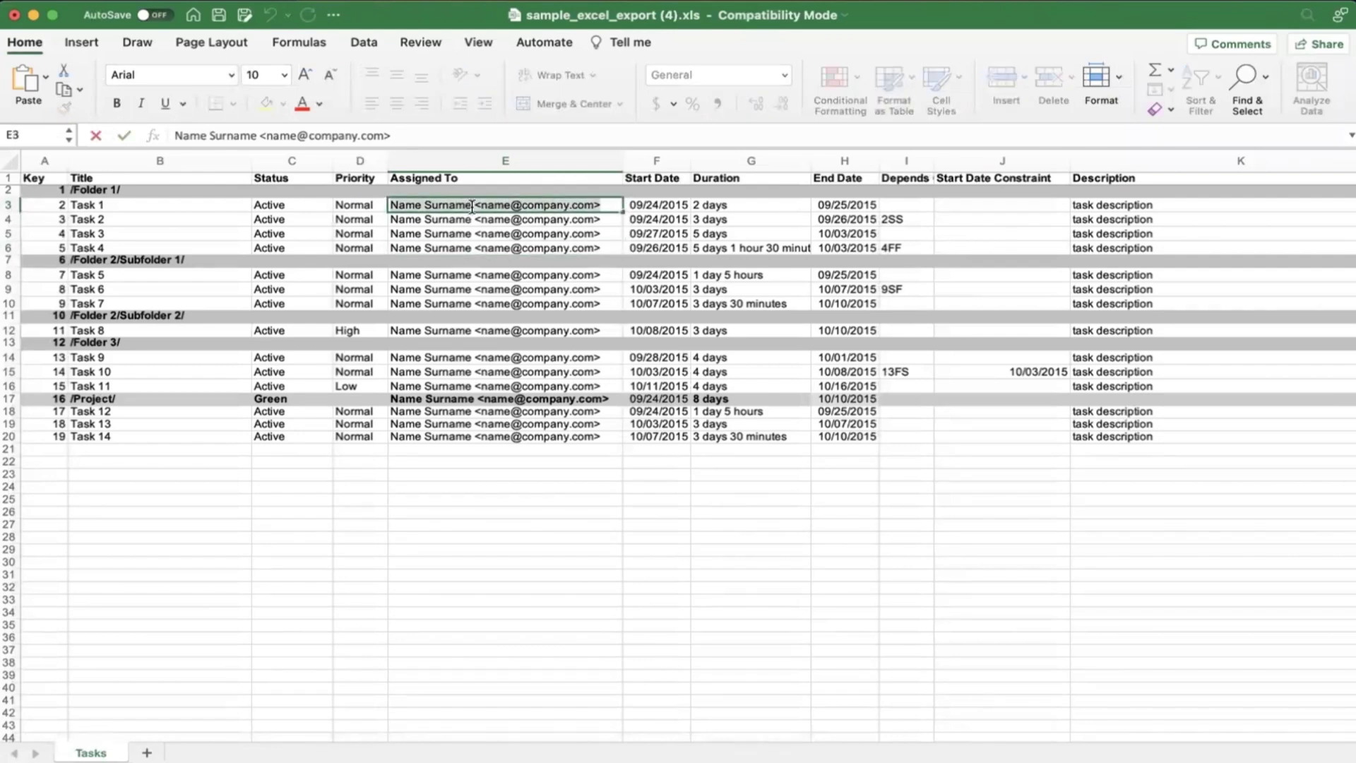
text(Donald Duck)
key(Return)
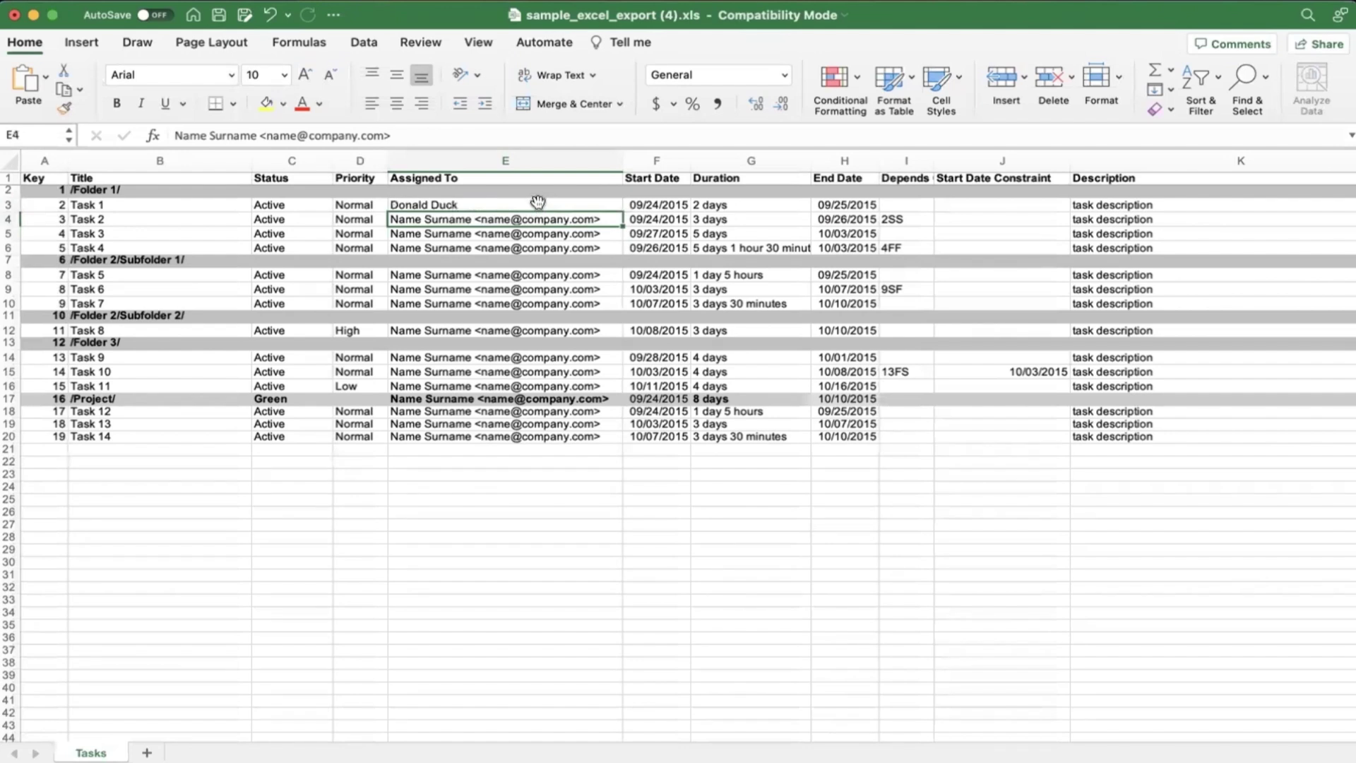
- Review the assignee entries for Tasks 1 and 2 and Task 3's start date
double_click(462, 198)
double_click(642, 233)
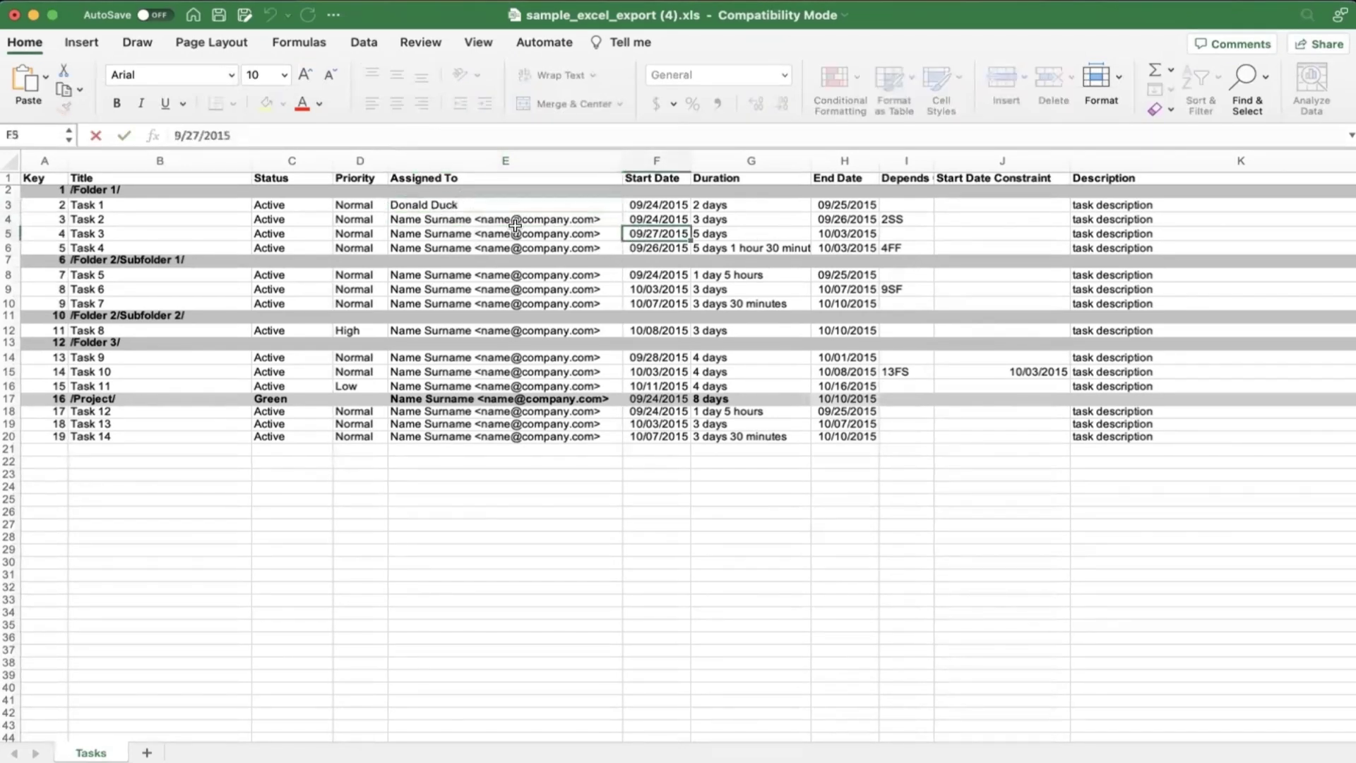
key(Escape)
click(433, 206)
click(485, 221)
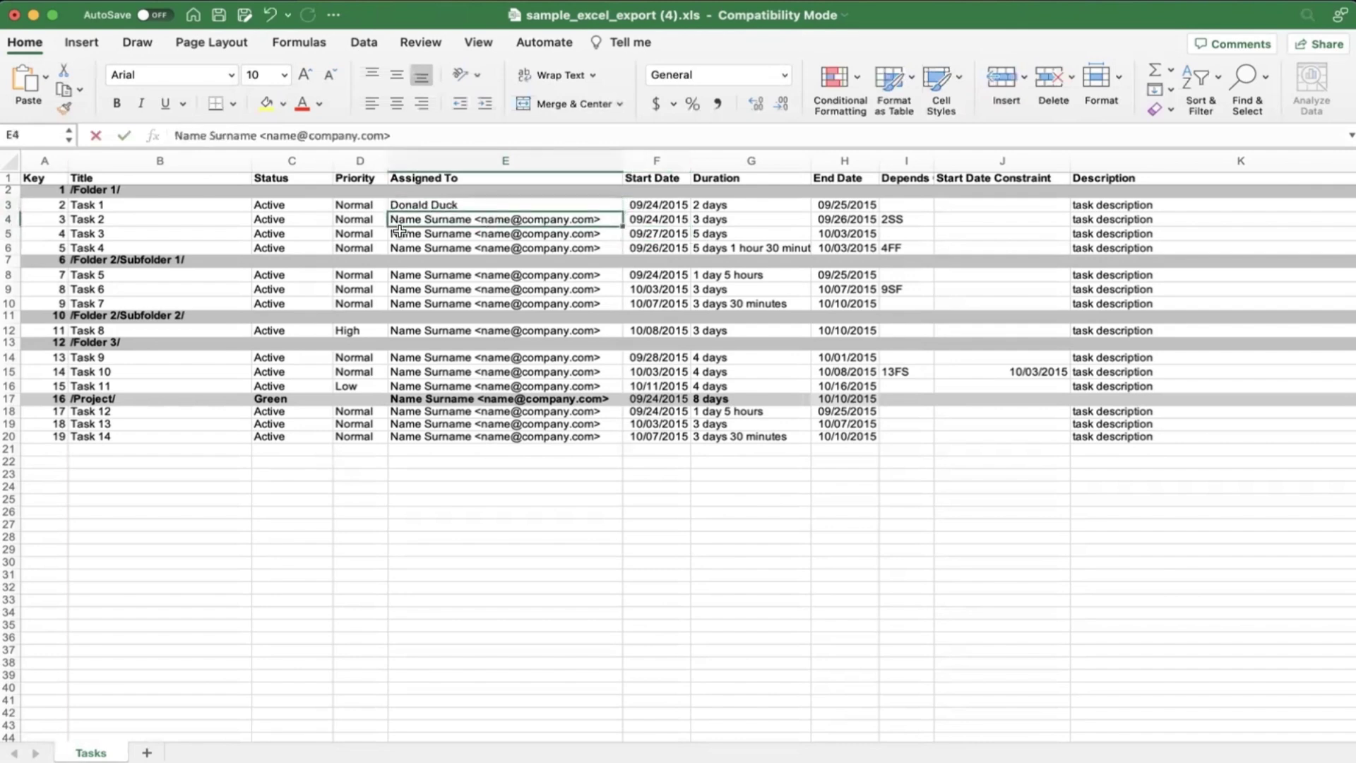
double_click(470, 218)
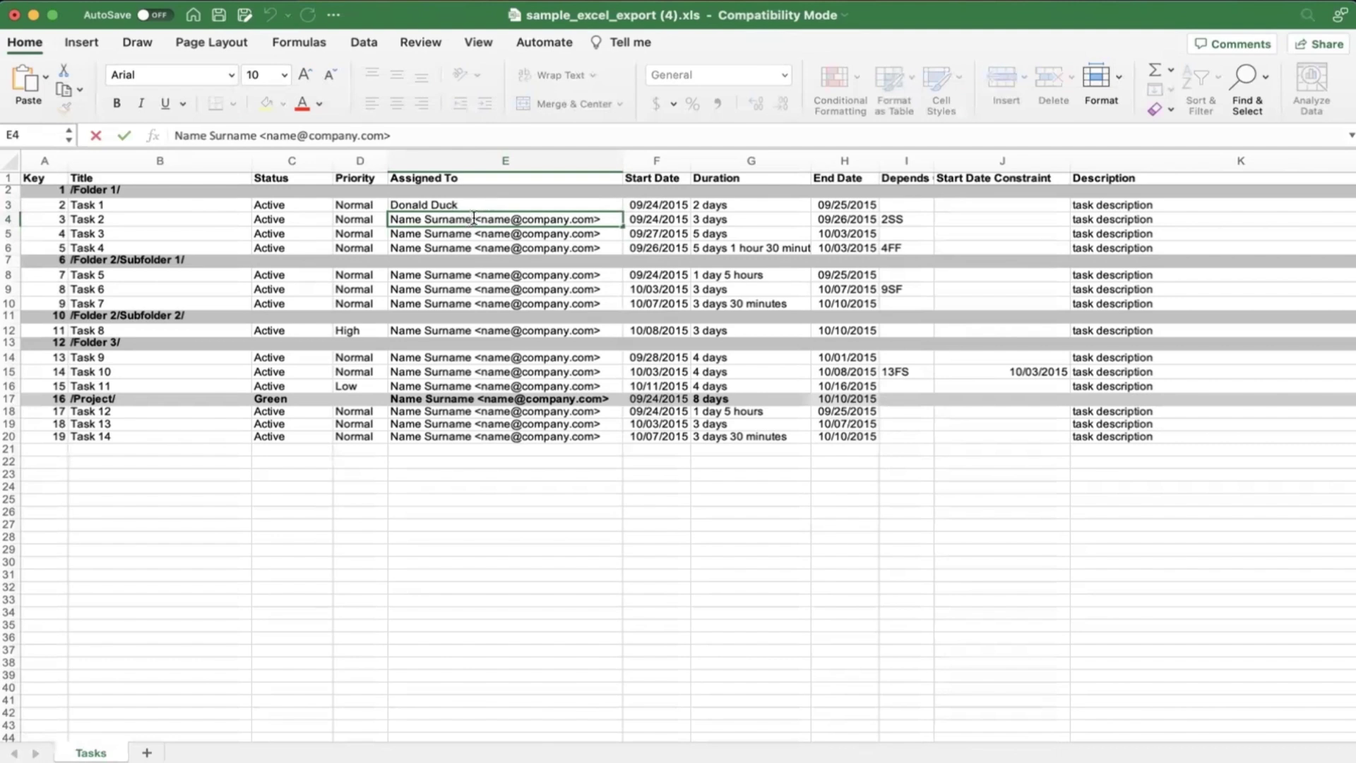
- Inspect the start and end dates for Tasks 1–2 and the Duration column
click(636, 220)
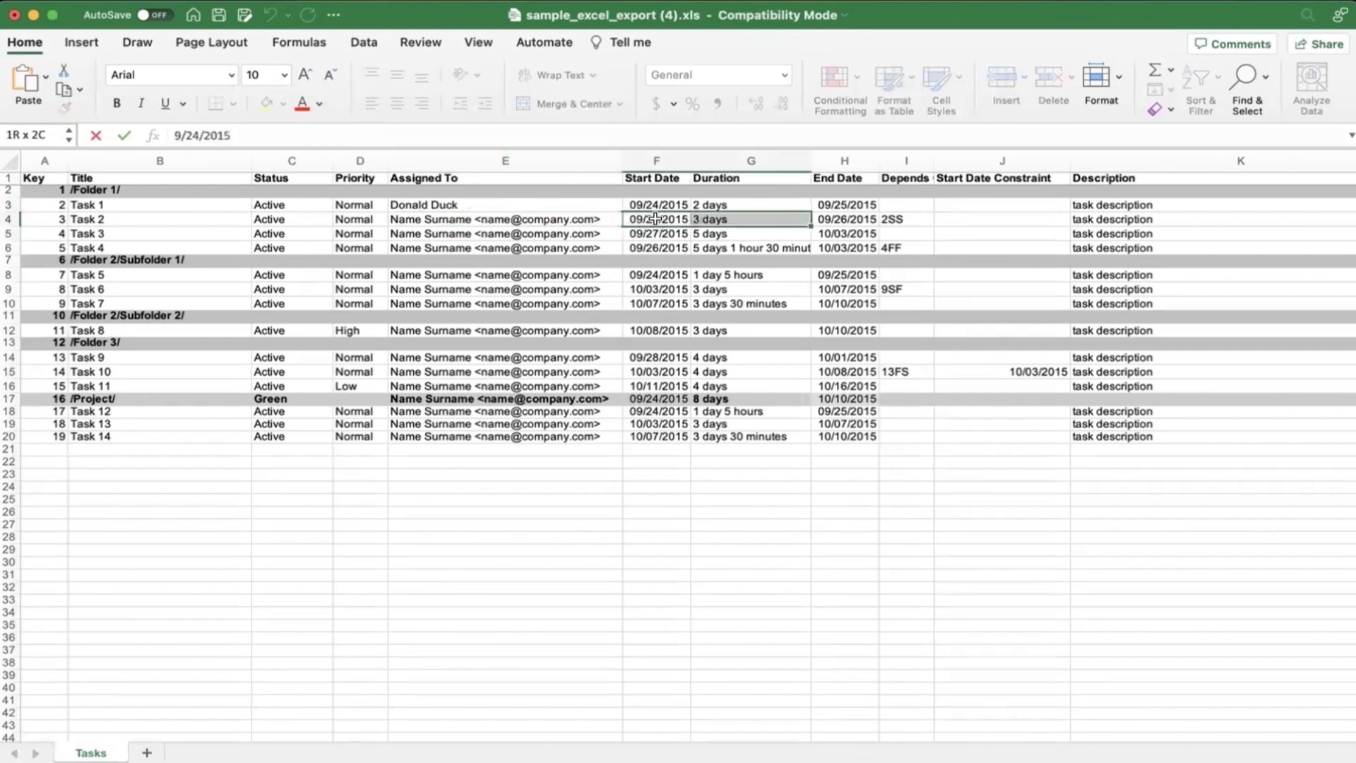
key(Right)
key(Right)
key(shift+Left)
key(shift+Up)
key(shift+Right)
click(678, 223)
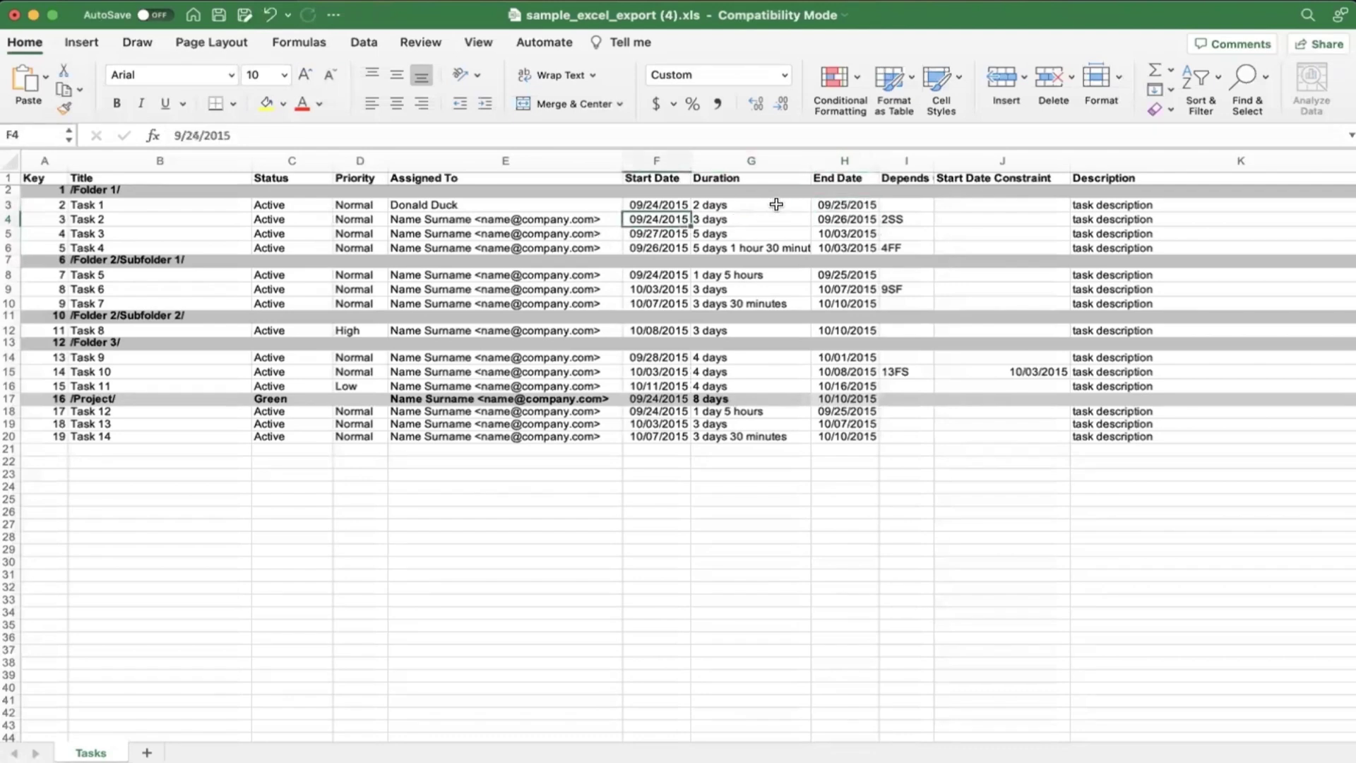
click(760, 166)
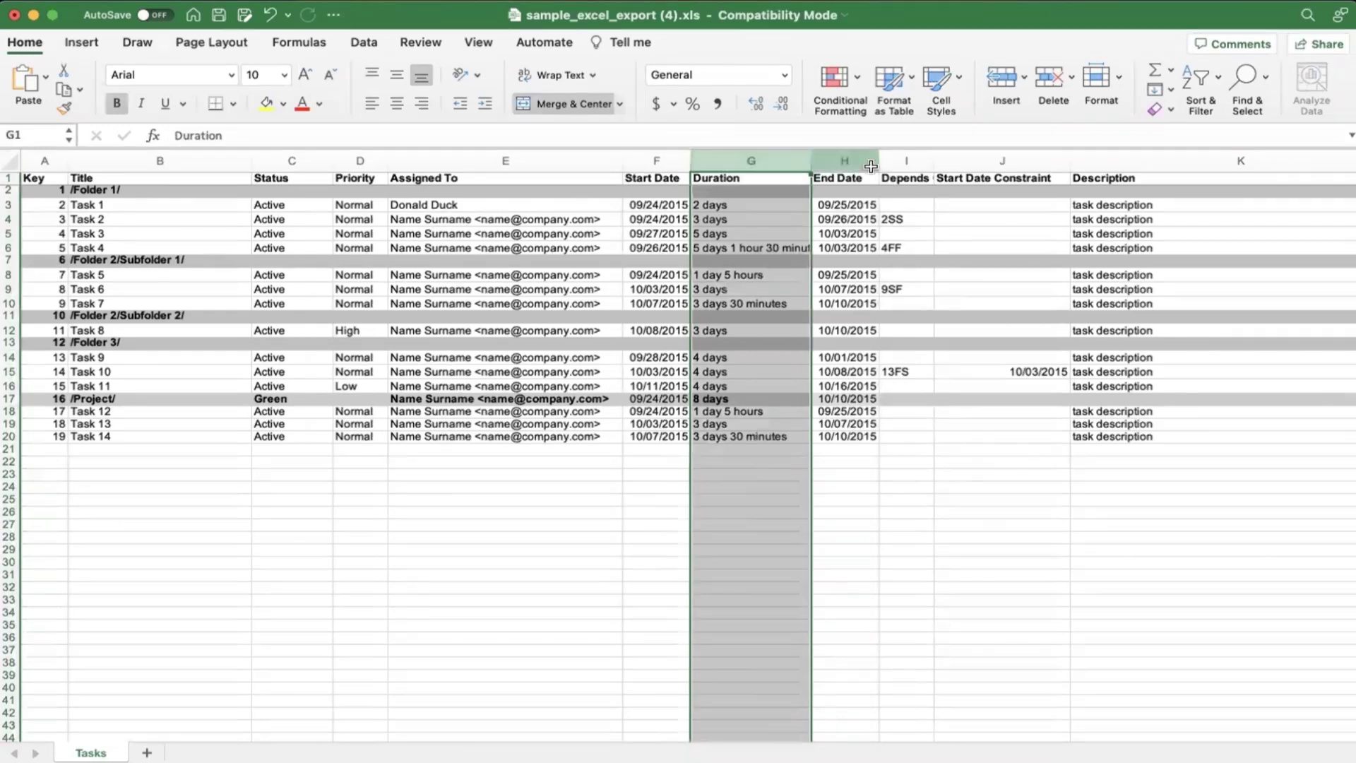
- Check the Depends On column, including Task 2's 2SS dependency value
mouse_move(908, 203)
mouse_down()
mouse_move(899, 341)
mouse_move(902, 205)
mouse_up()
click(908, 159)
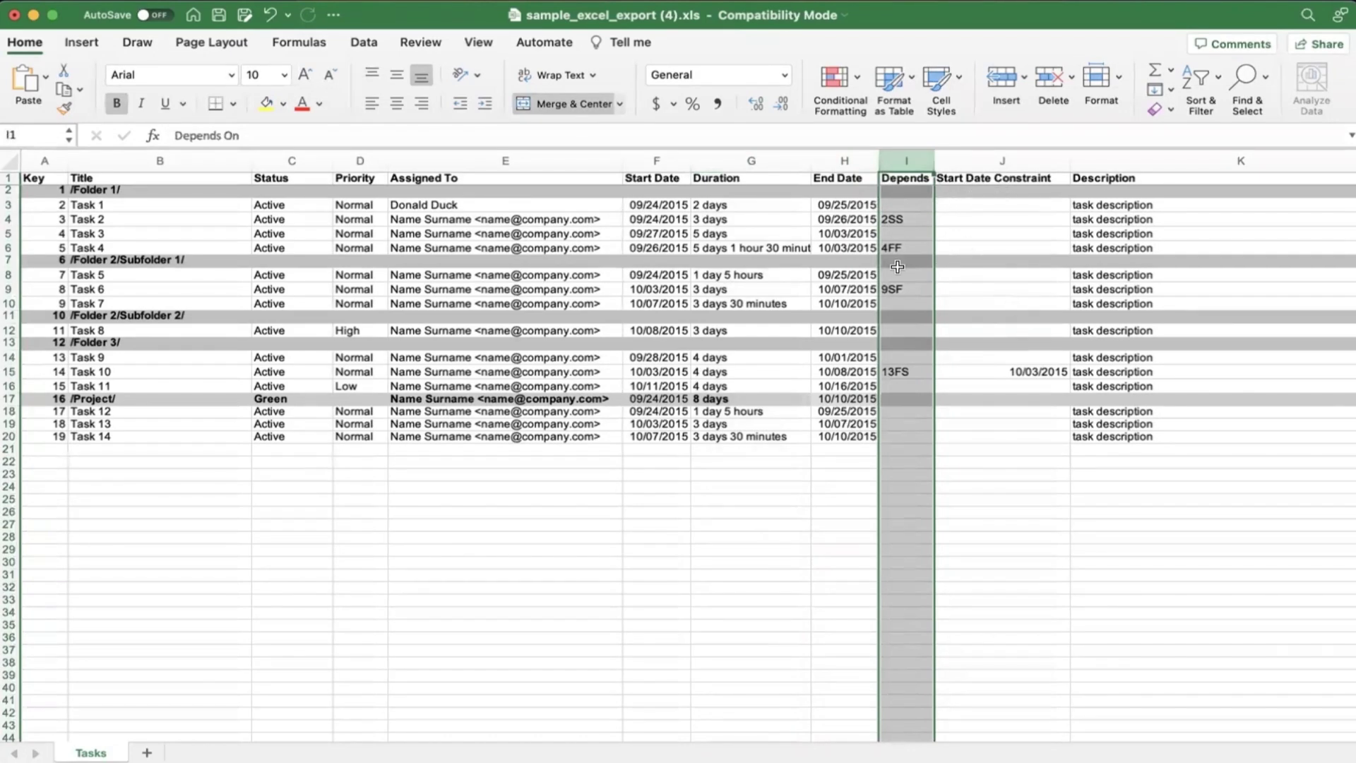
click(912, 228)
key(Up)
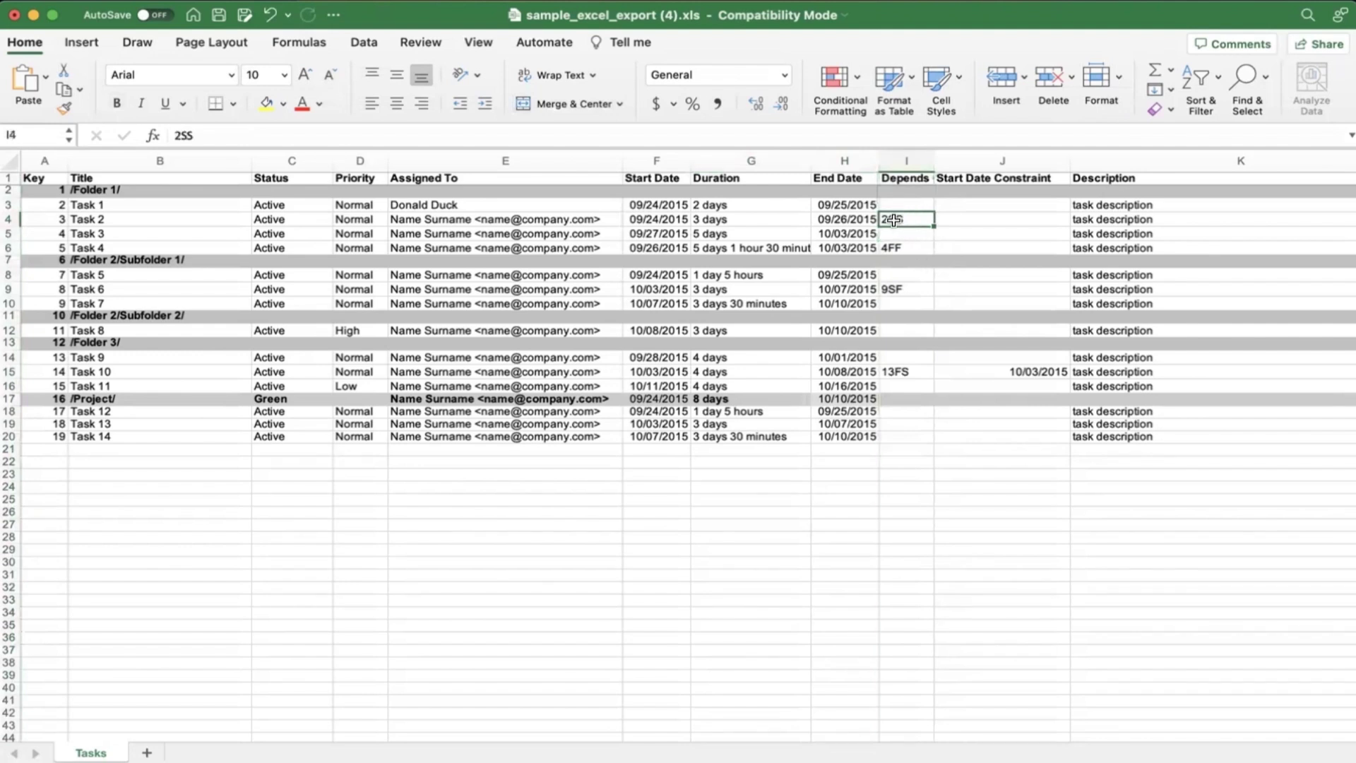
double_click(896, 219)
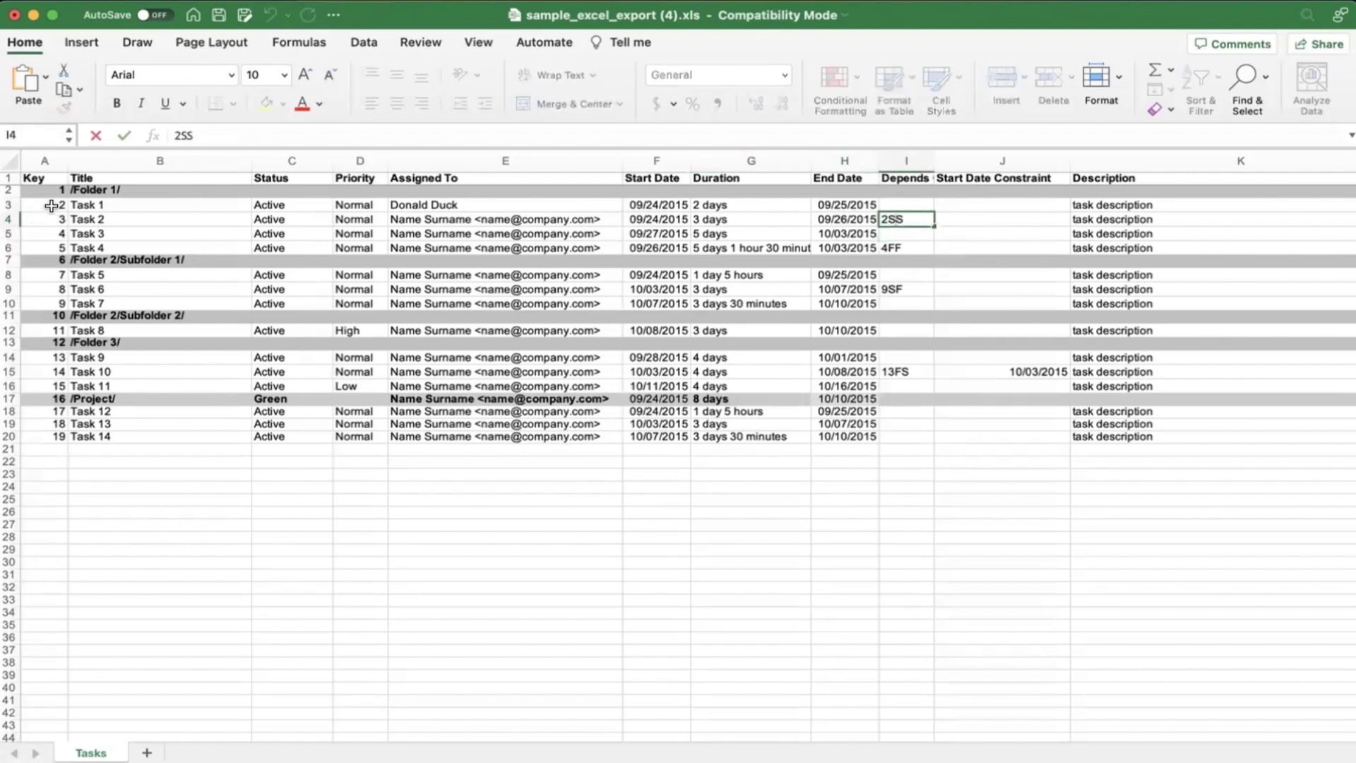
key(Escape)
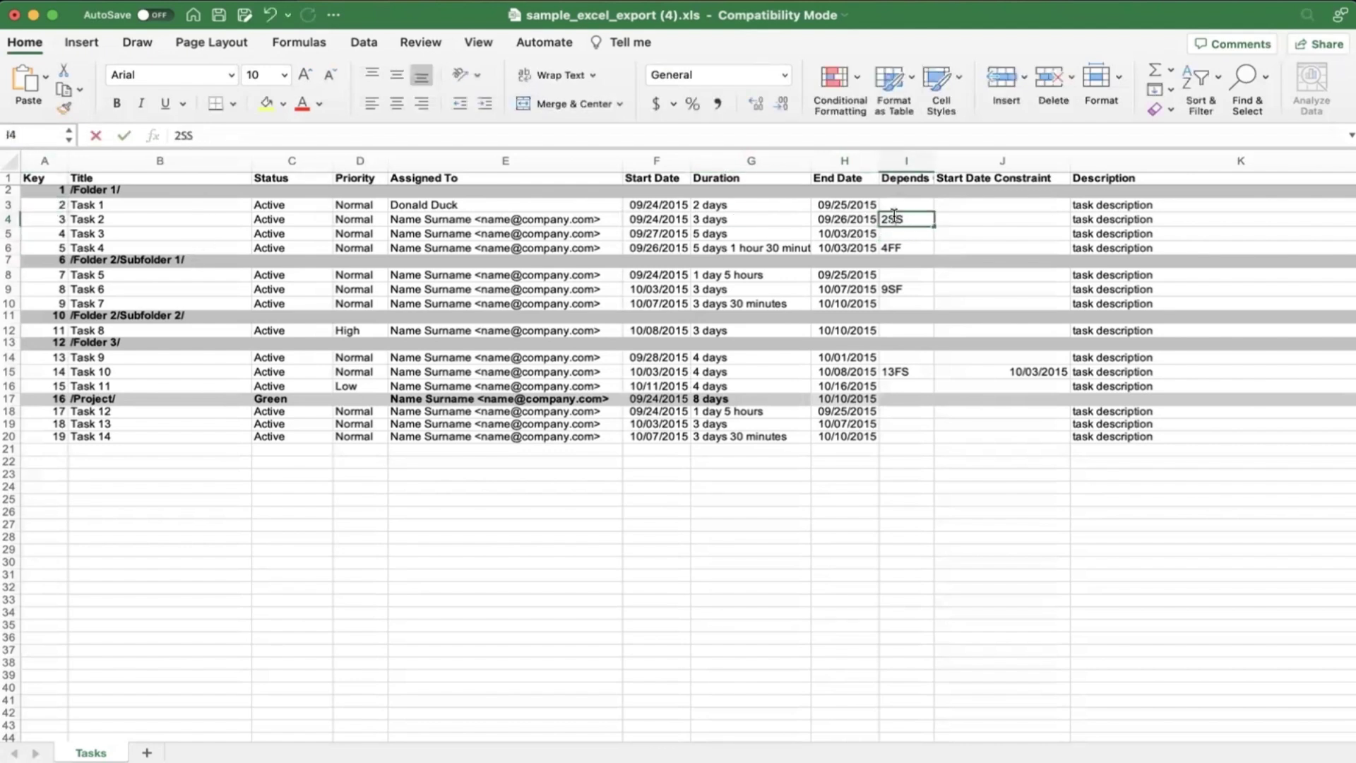
double_click(906, 216)
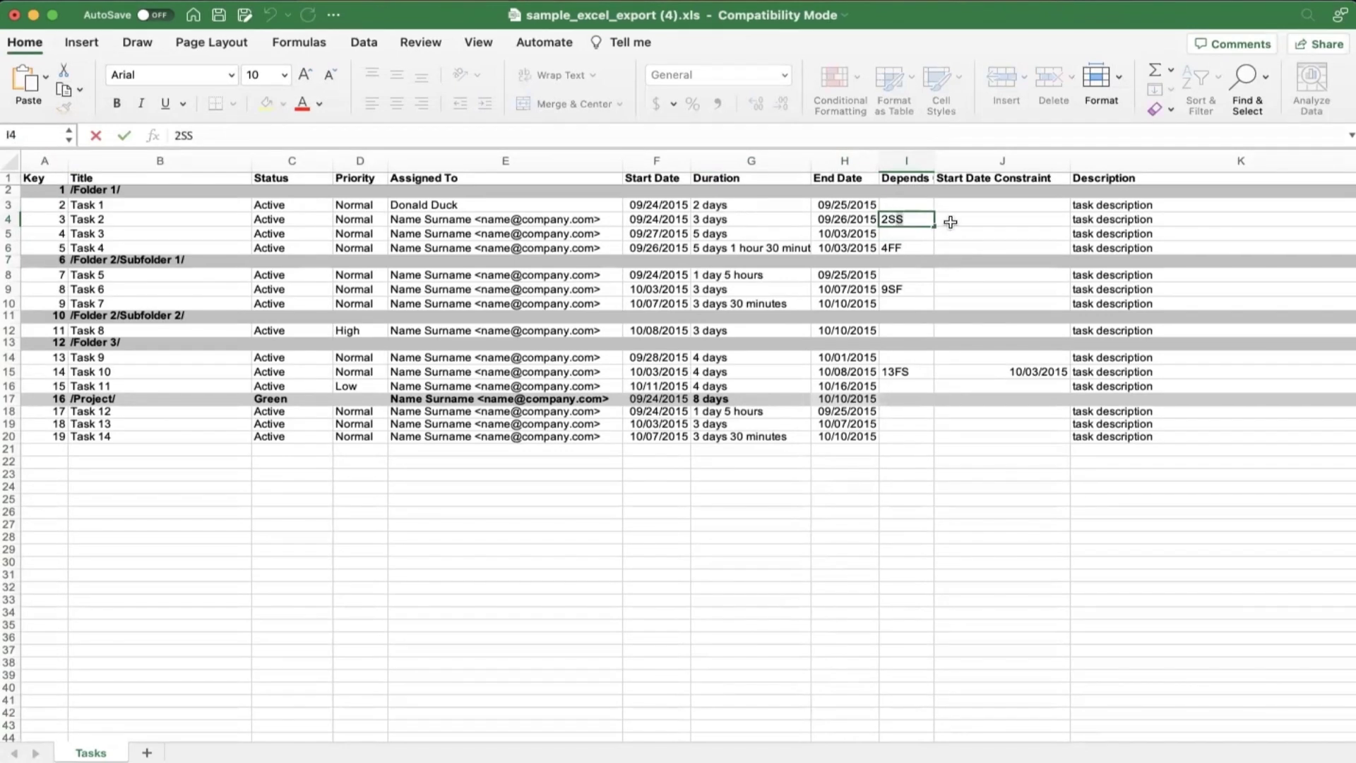
- Clear Task 10's 10/03/2015 start date constraint by pasting an empty cell over it
click(1039, 219)
click(1032, 371)
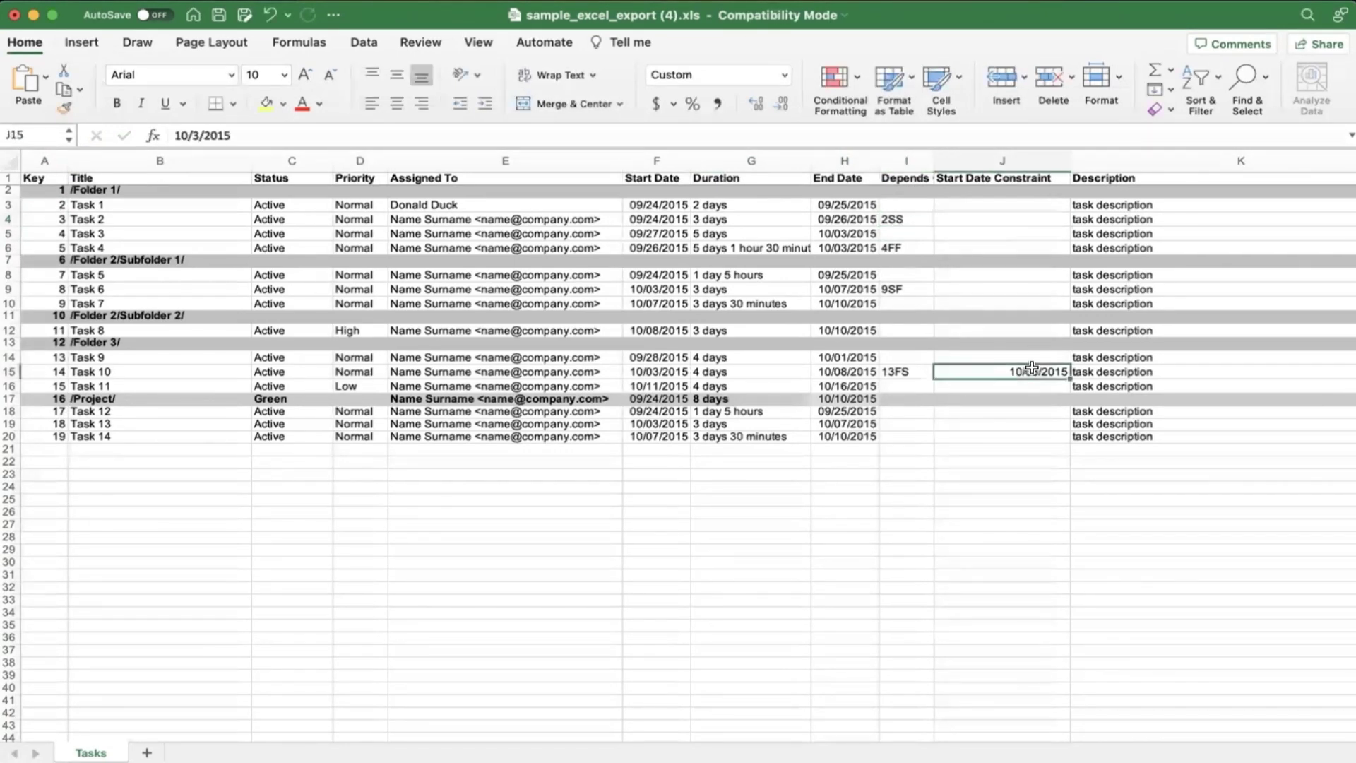
click(1033, 357)
key(super+c)
click(1034, 371)
key(super+v)
- Scroll across the sheet and select the header row from Key to Description
click(1187, 363)
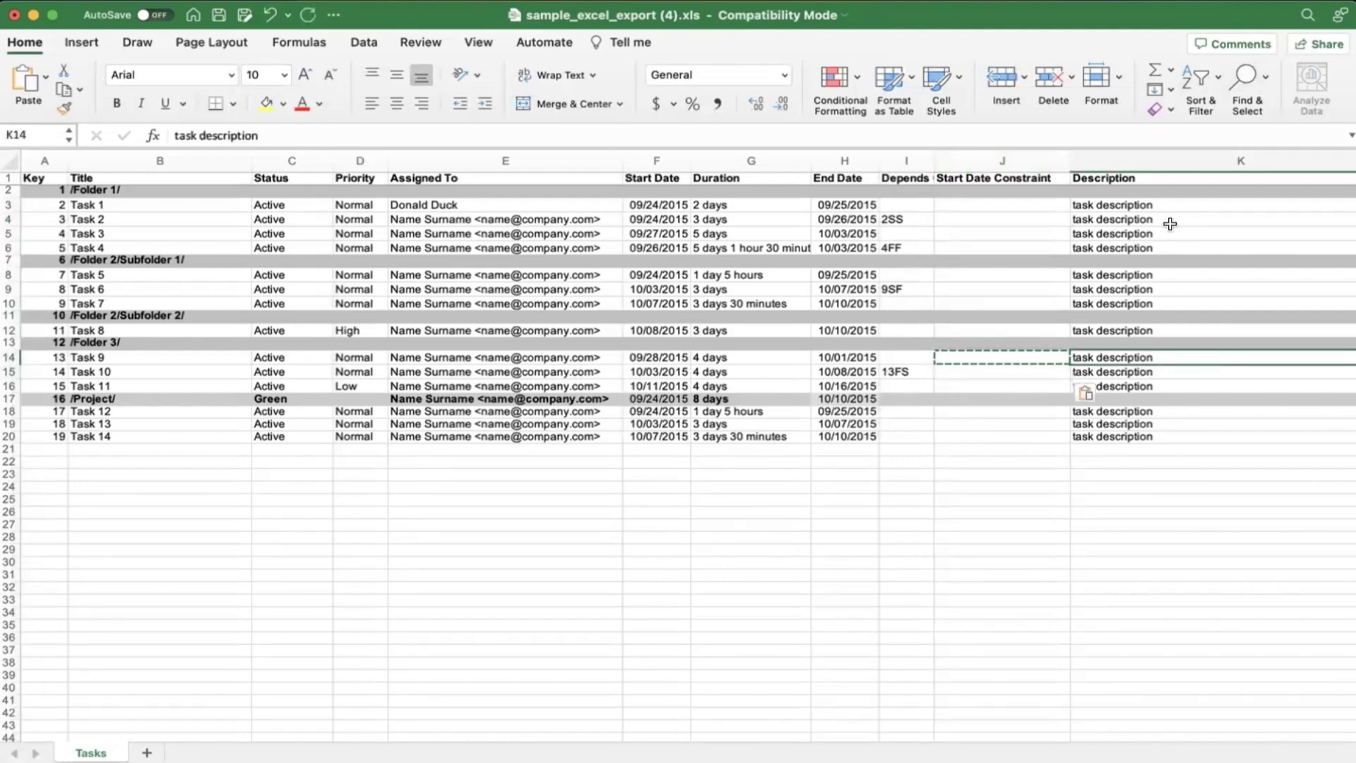
scroll(1168, 219, right, 2)
scroll(1168, 219, right, 3)
scroll(1060, 261, left, 1)
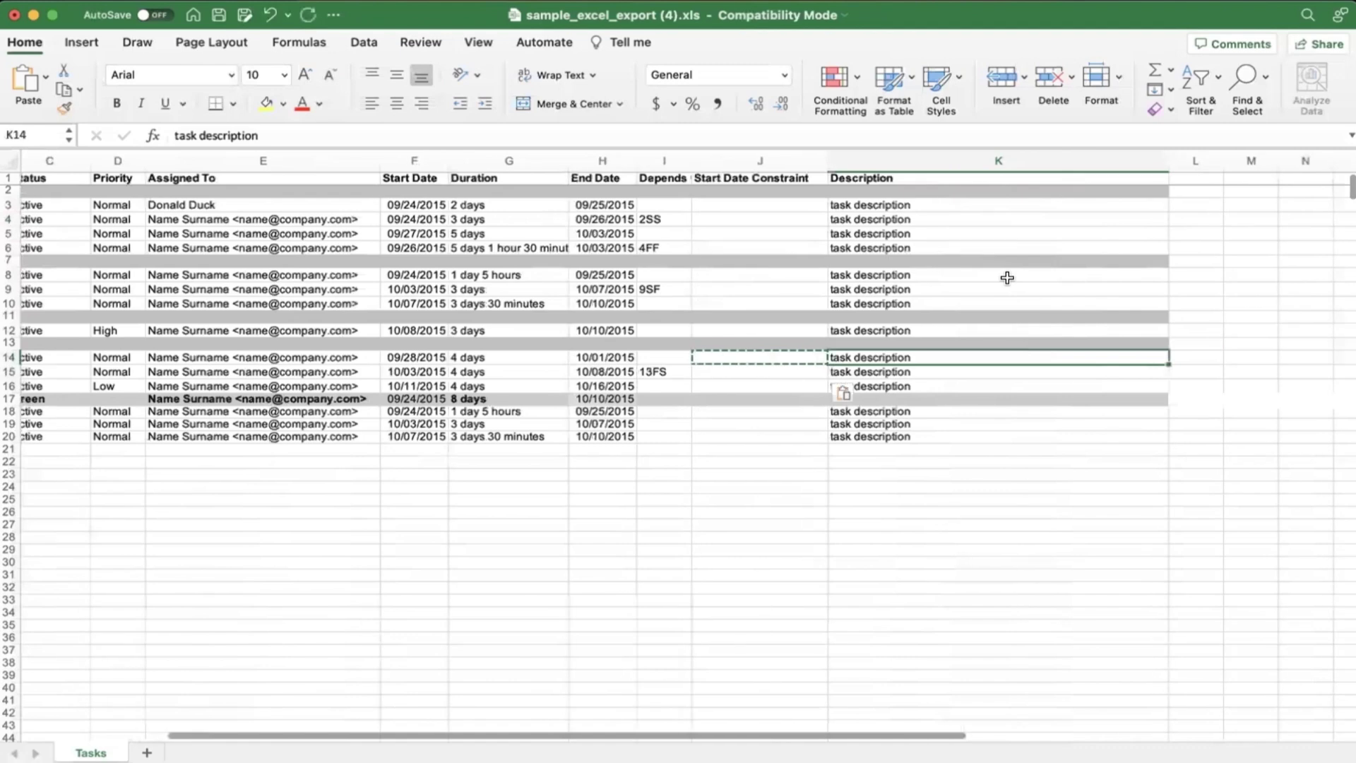
scroll(1005, 276, left, 3)
scroll(663, 230, left, 1)
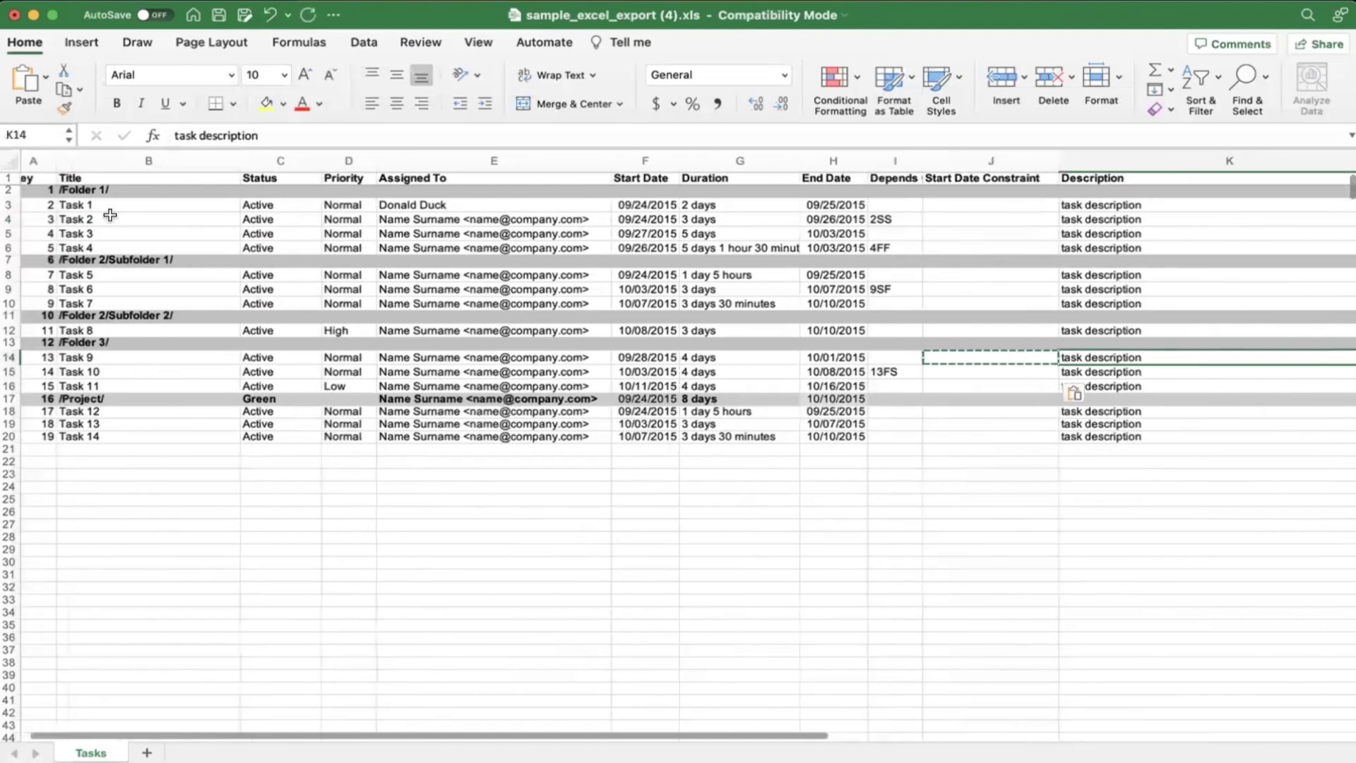
scroll(97, 206, left, 1)
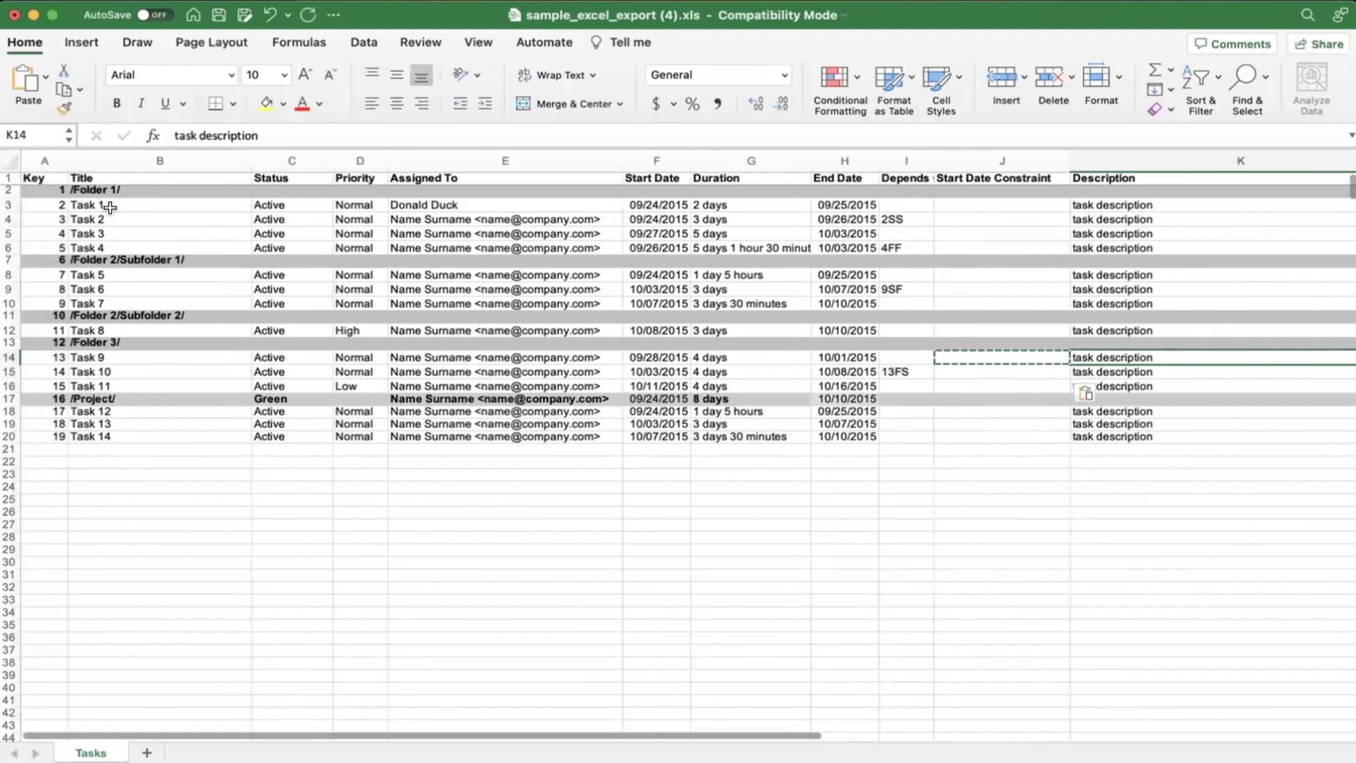
click(43, 179)
drag(139, 181, 1190, 176)
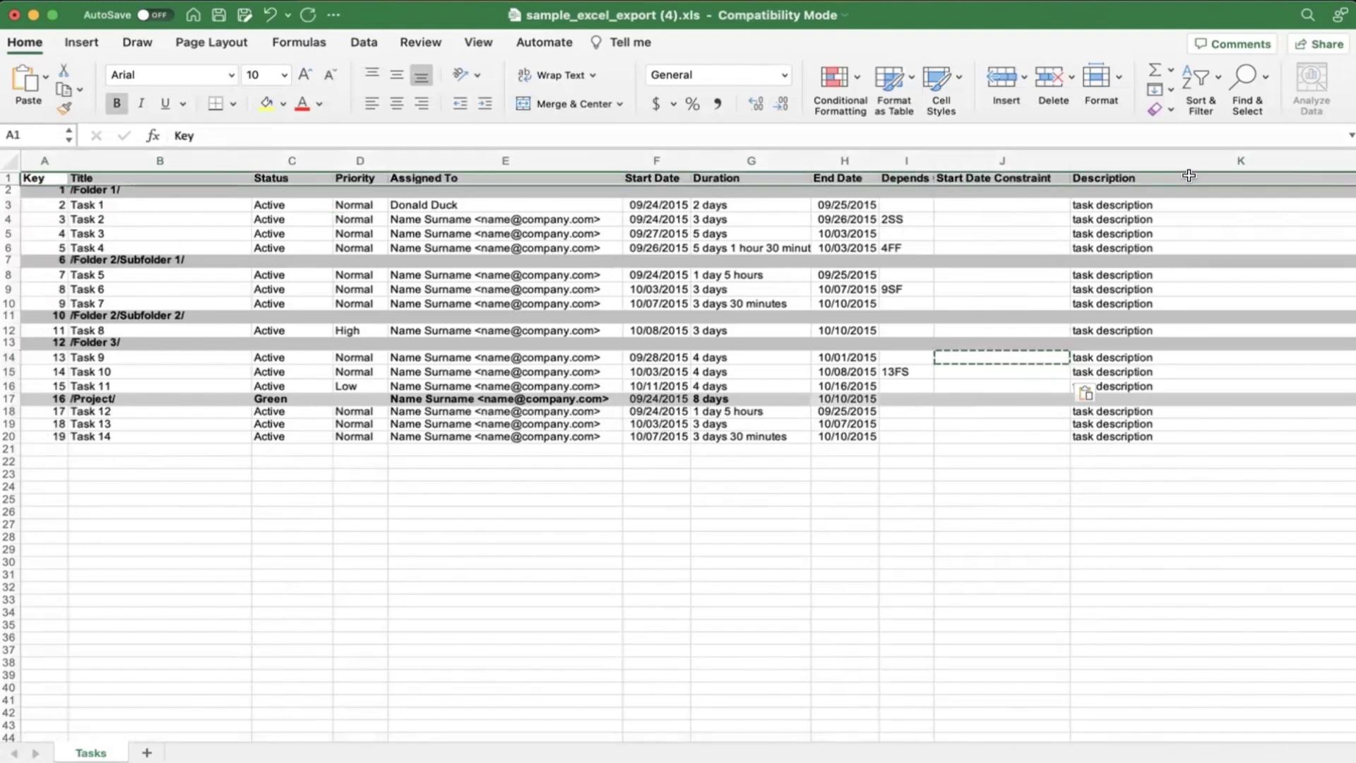
drag(1117, 205, 1145, 463)
click(1156, 497)
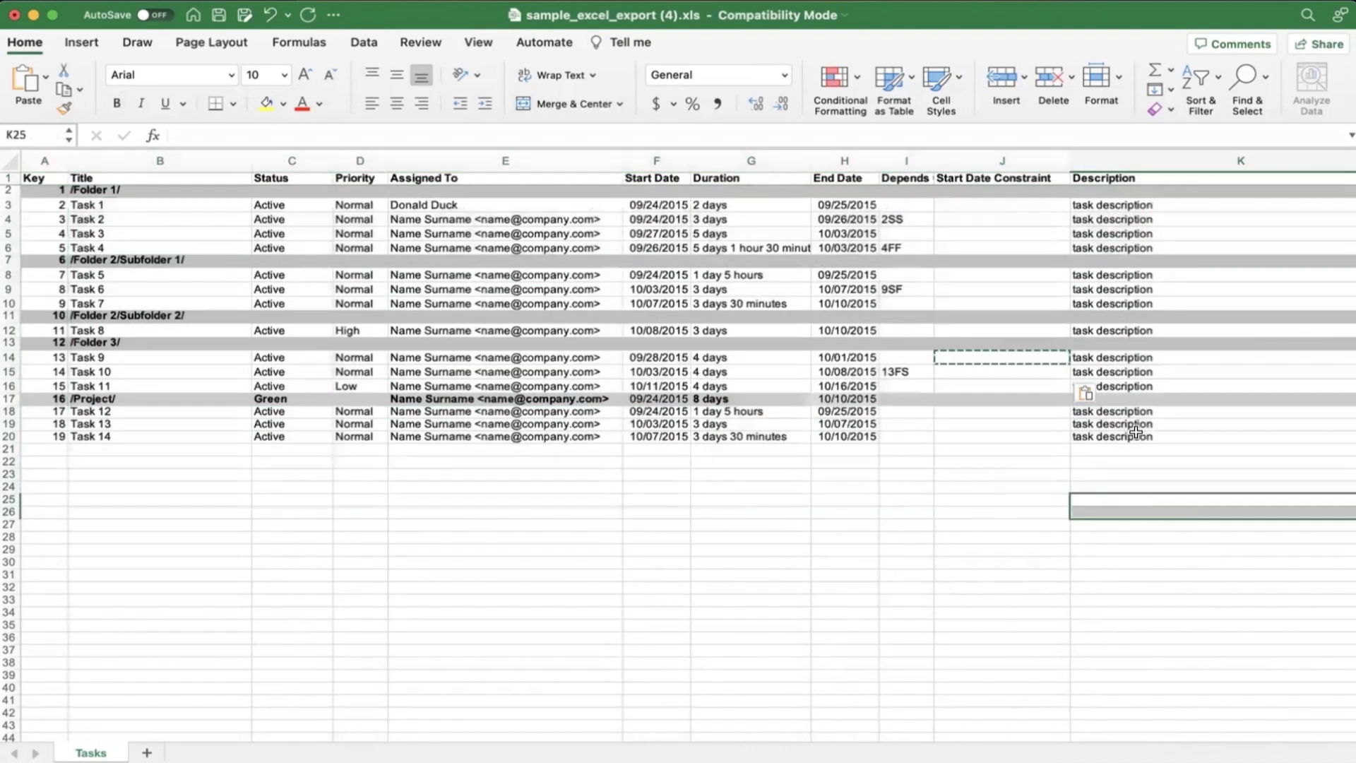
- Delete the Description entries from K20 upward through the column
click(1132, 438)
key(Delete)
key(Up)
key(Delete)
key(Up)
key(Delete)
key(Up)
key(Delete)
key(Up)
key(Delete)
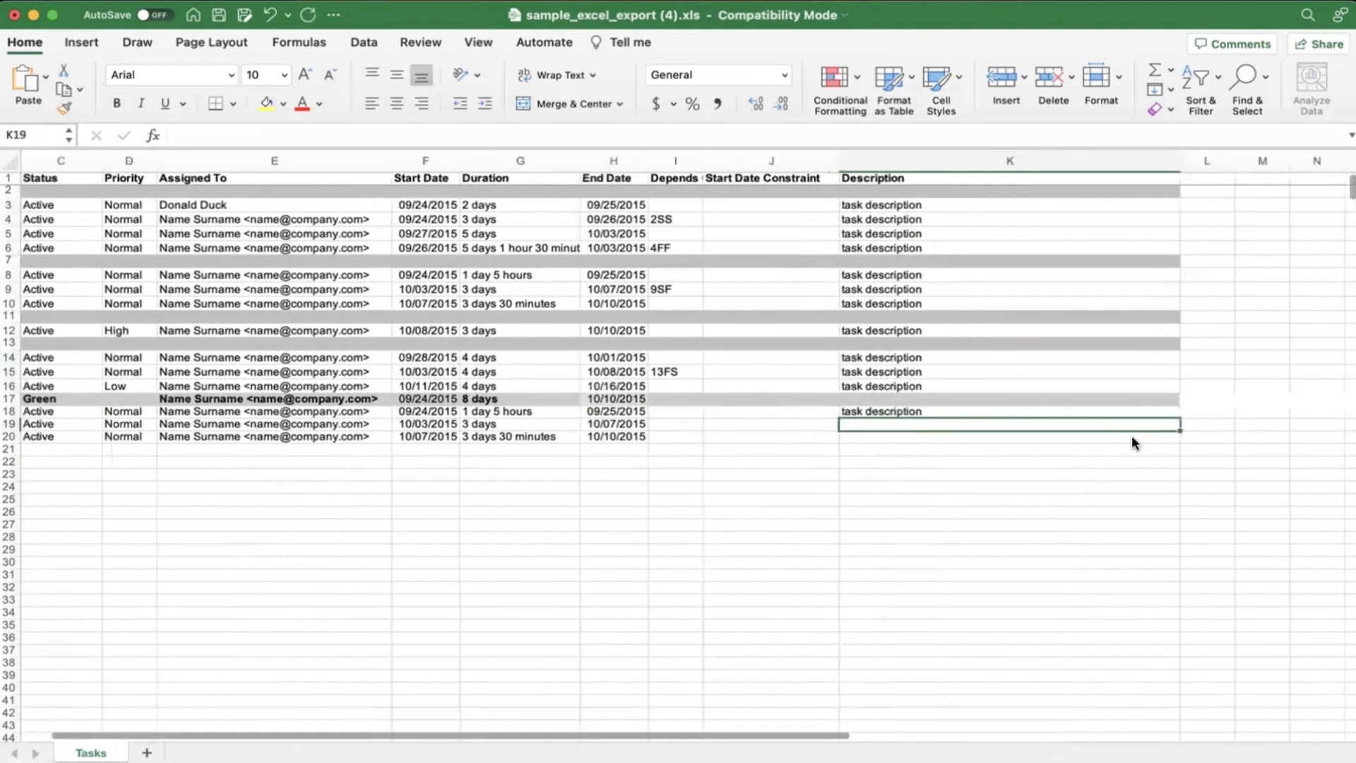
key(Up)
key(Delete)
key(Up)
key(Delete)
key(Up)
key(Delete)
key(Up)
key(Delete)
key(Up)
key(Delete)
key(Up)
key(Delete)
key(Up)
key(Delete)
key(Up)
key(Delete)
key(Up)
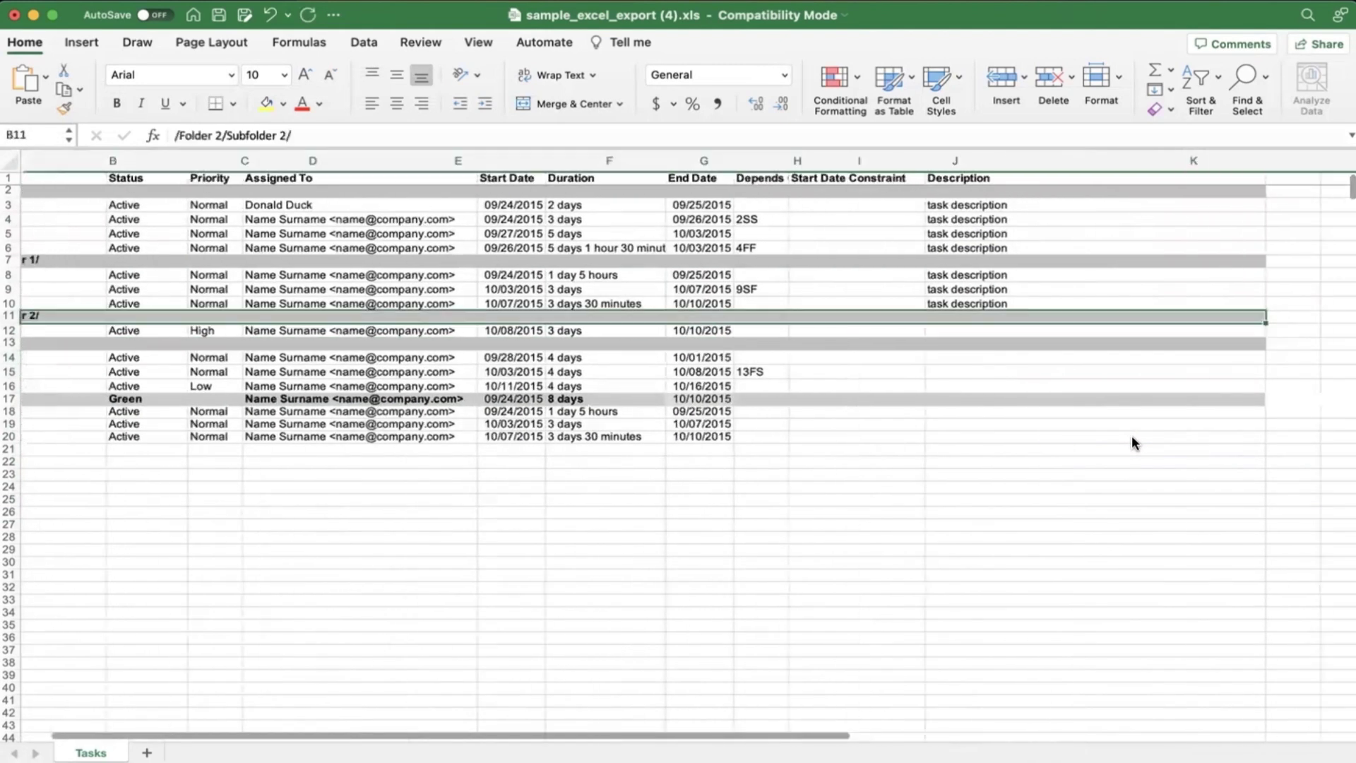
key(Up)
key(Delete)
key(Up)
key(Delete)
key(Up)
key(Delete)
key(Up)
key(Delete)
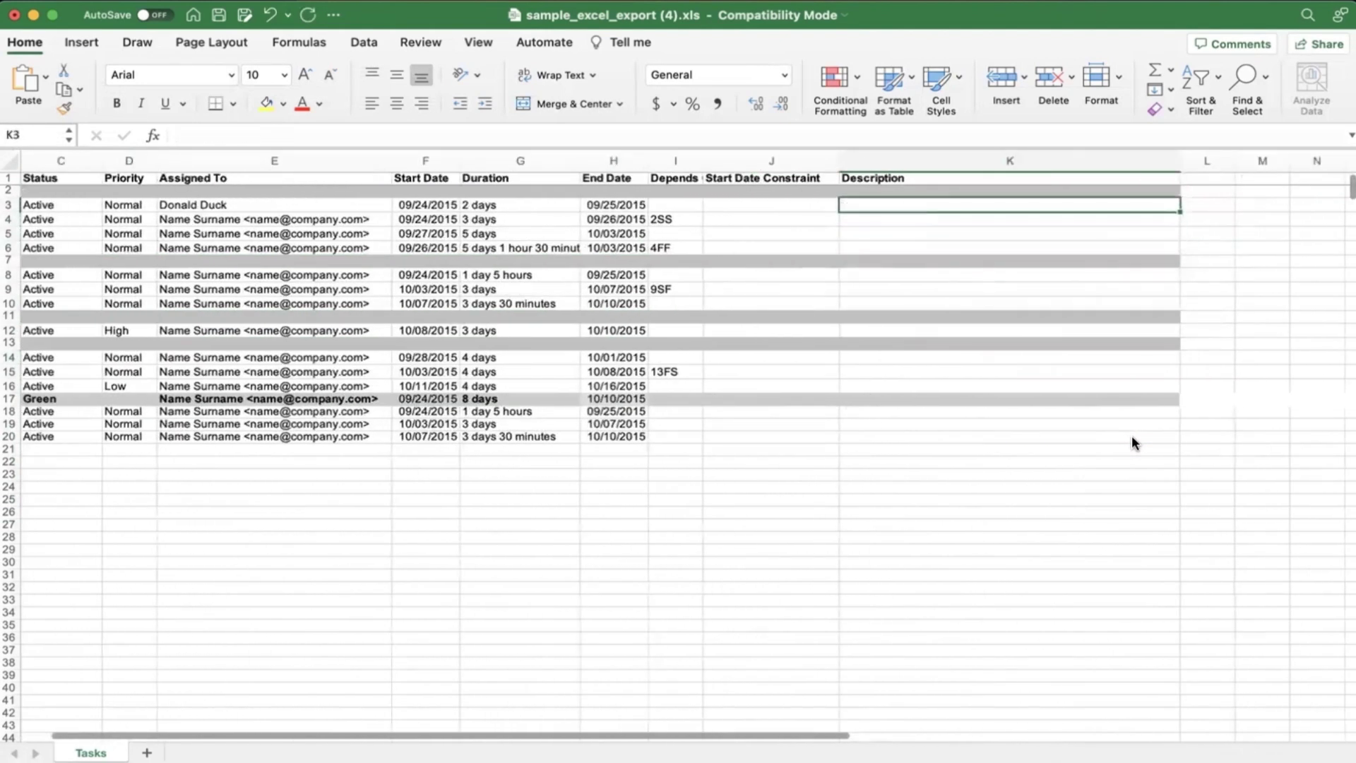
- Return to column A and switch to the Wrike window via Mission Control
click(954, 179)
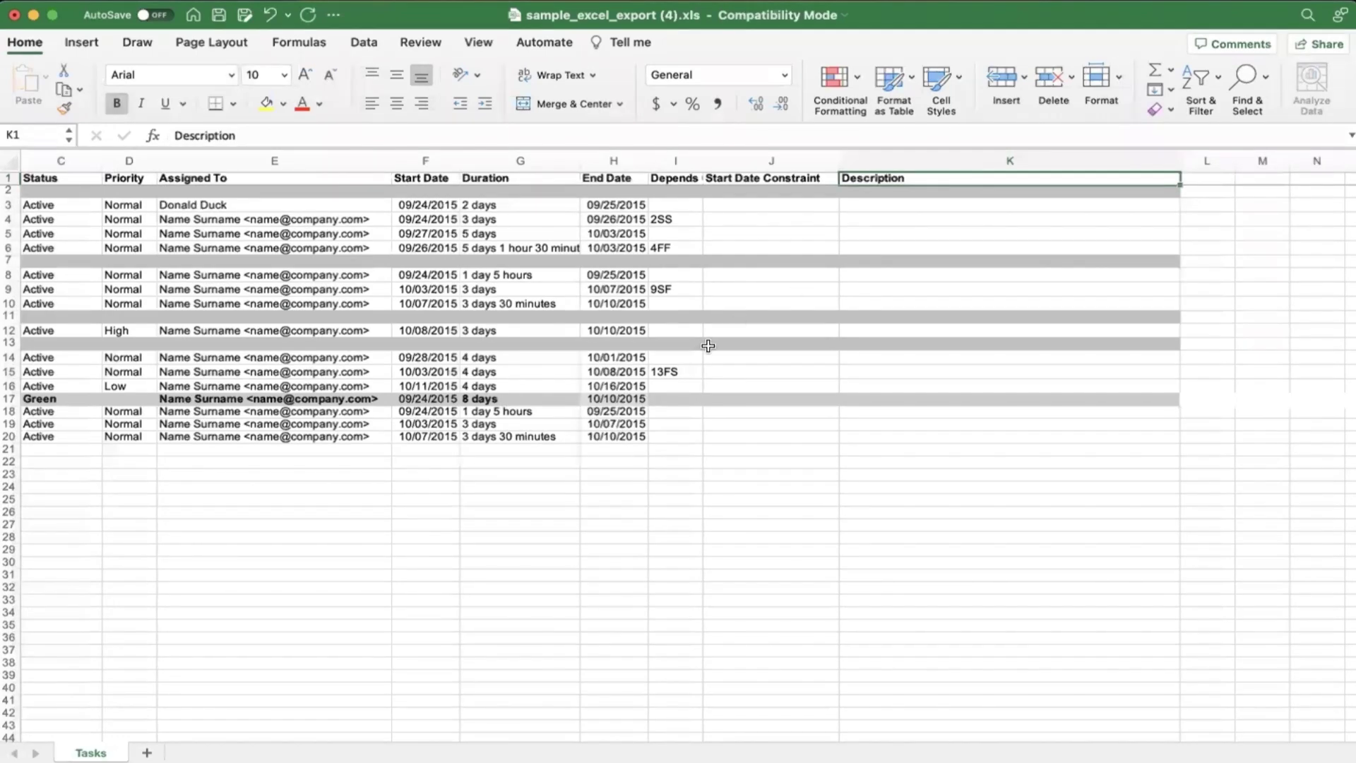
click(497, 476)
scroll(1014, 409, left, 3)
scroll(1130, 438, left, 1)
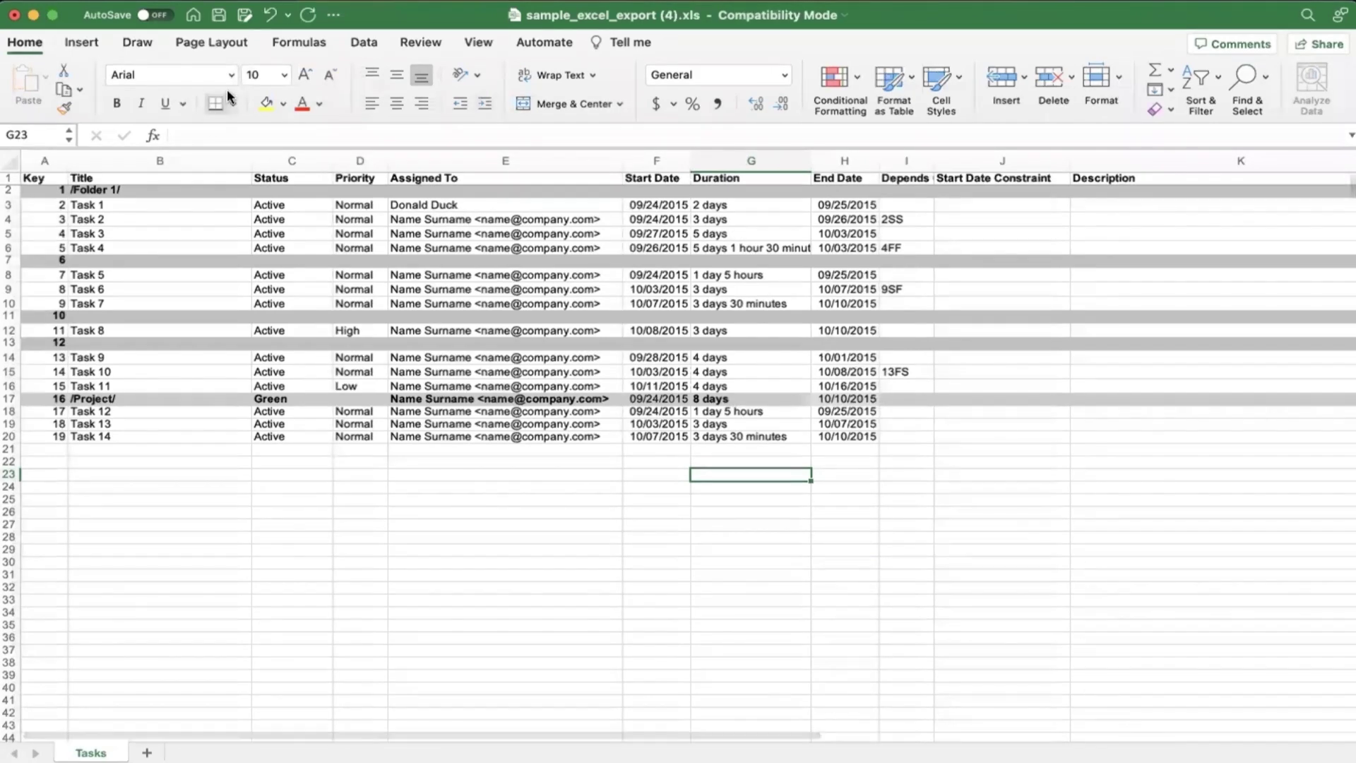
key(ctrl+Up)
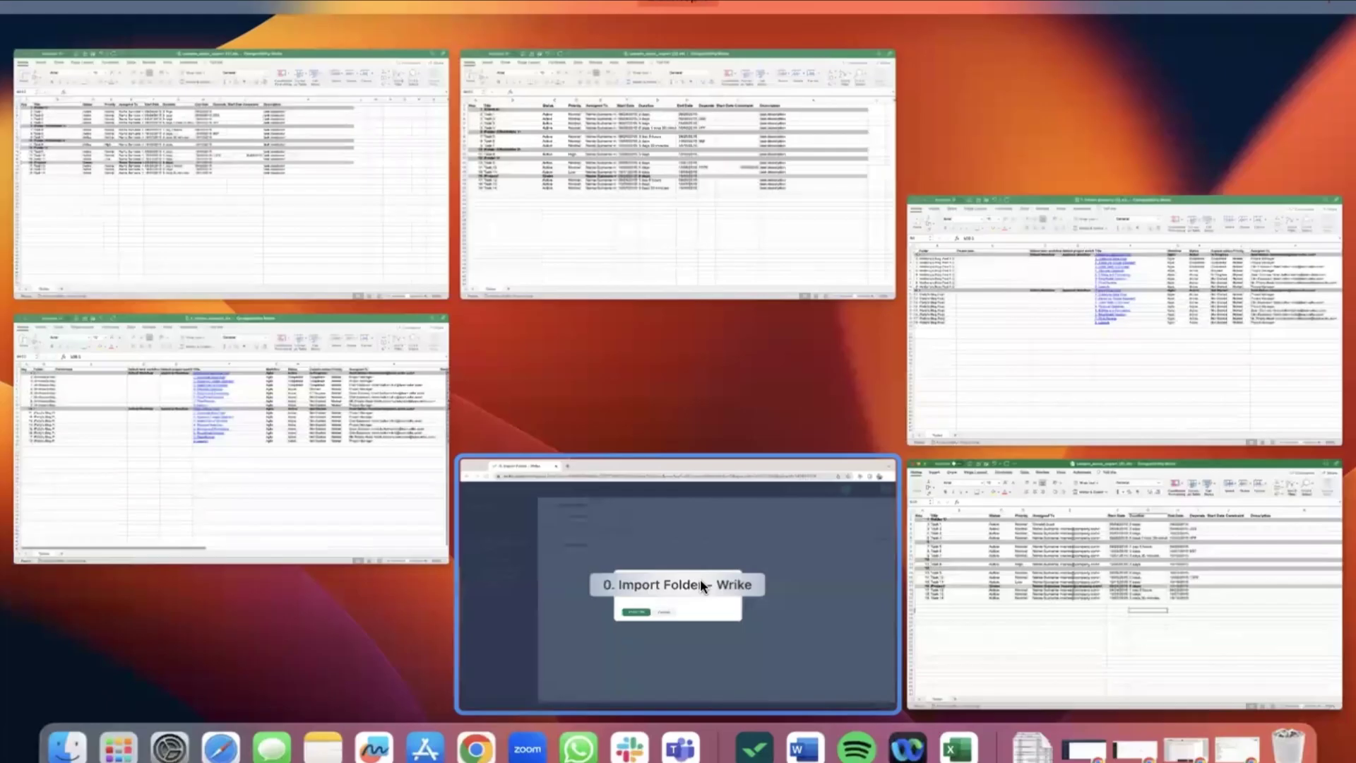
- Back in Wrike, cancel Import from Excel and close the table options menu
click(701, 579)
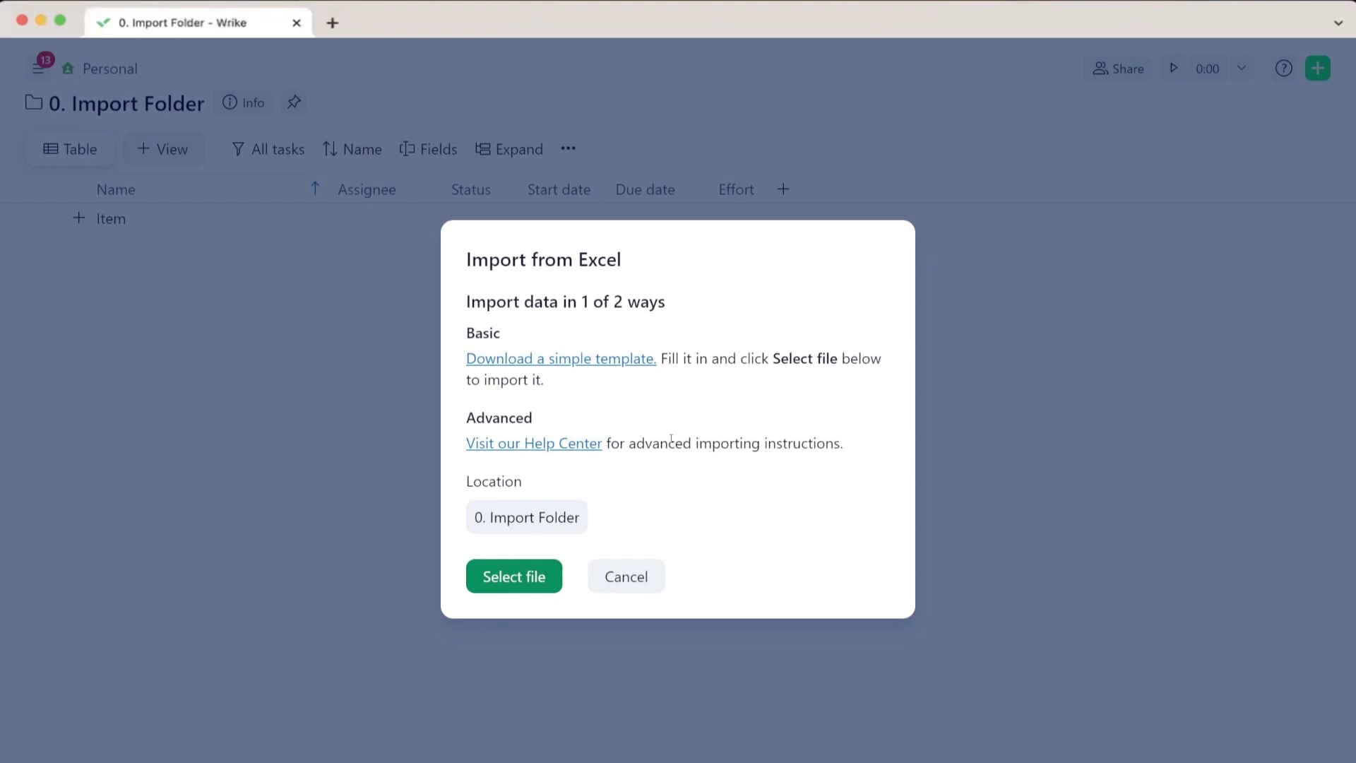
click(657, 575)
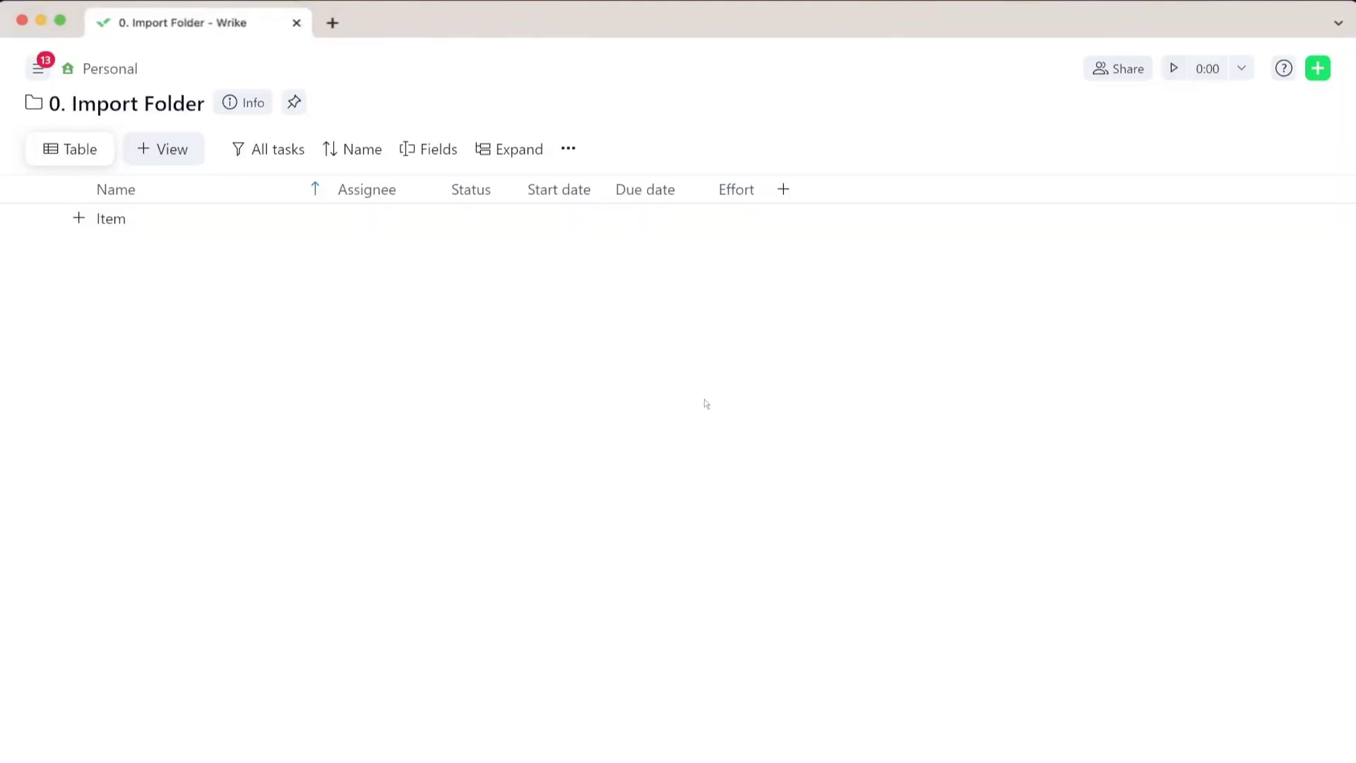
click(574, 149)
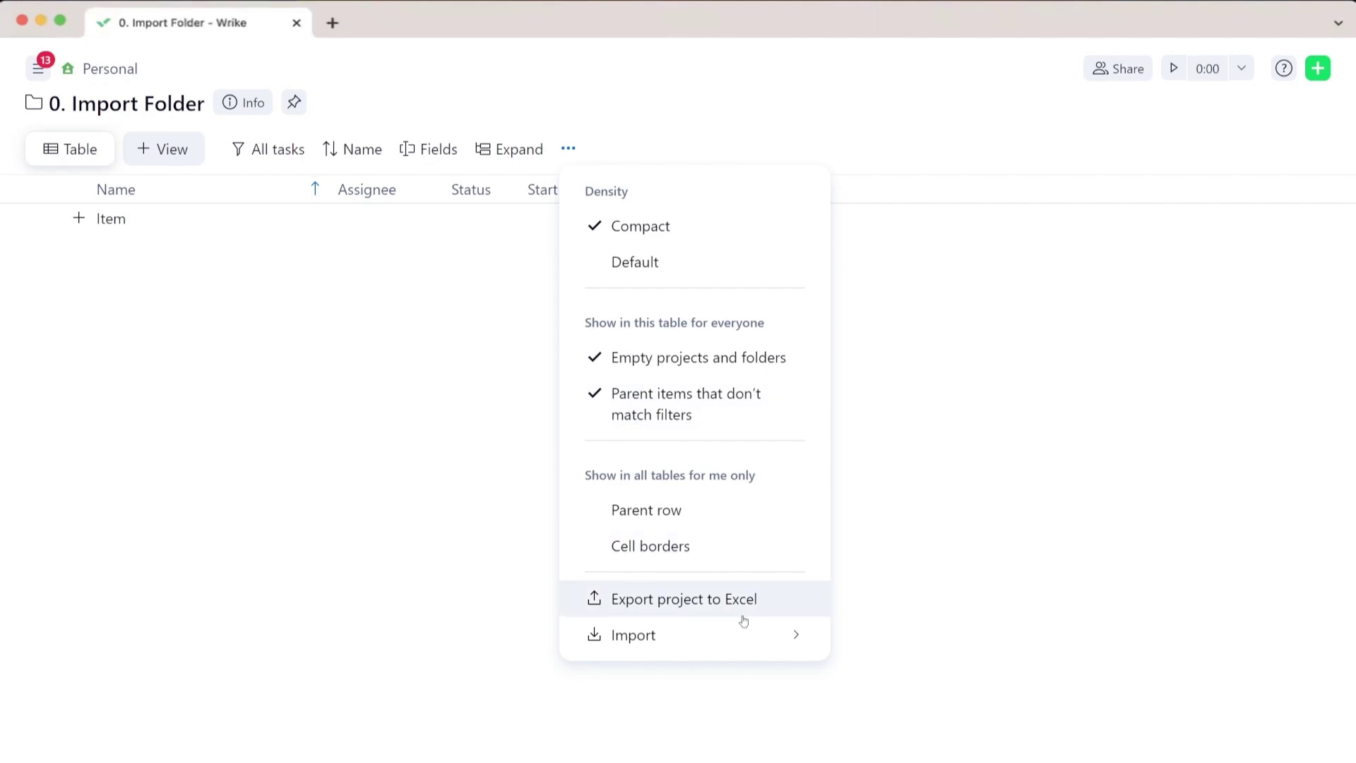
mouse_move(781, 650)
click(788, 692)
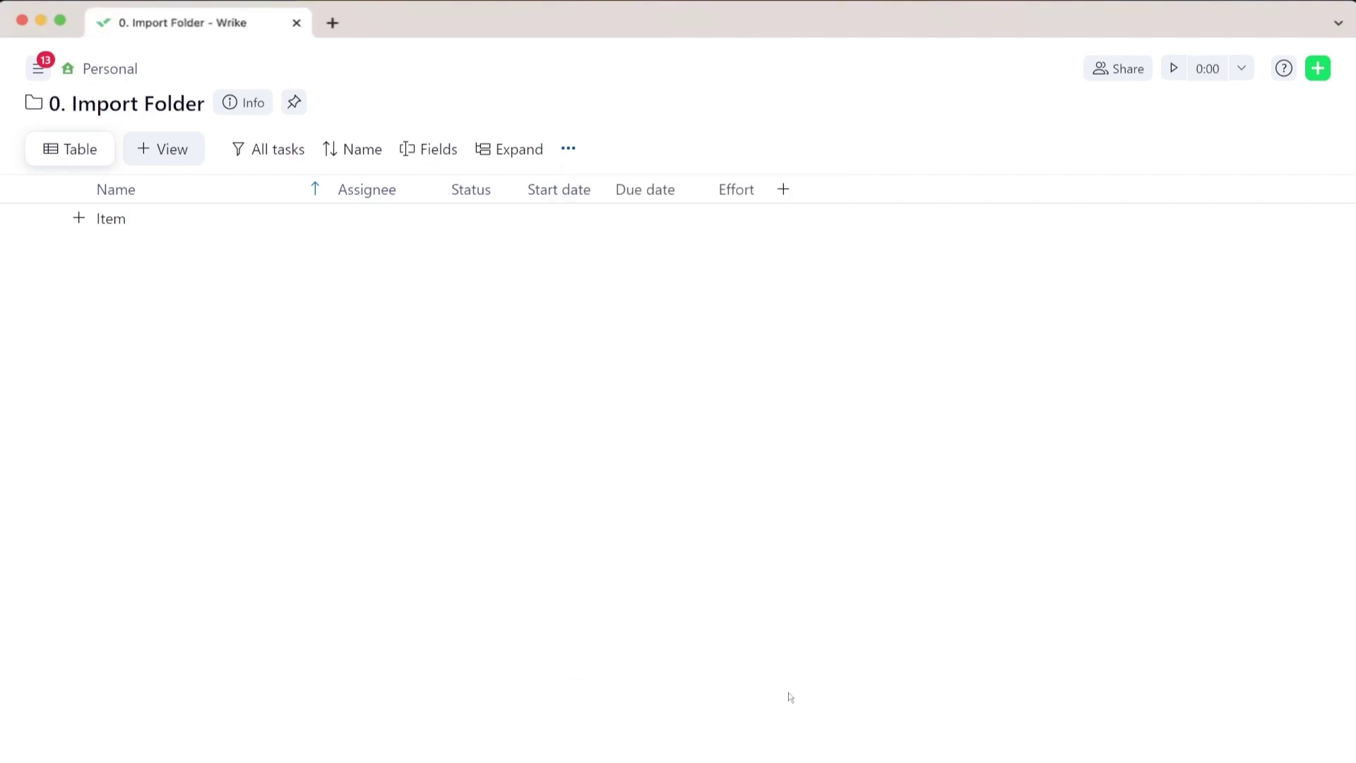
click(778, 202)
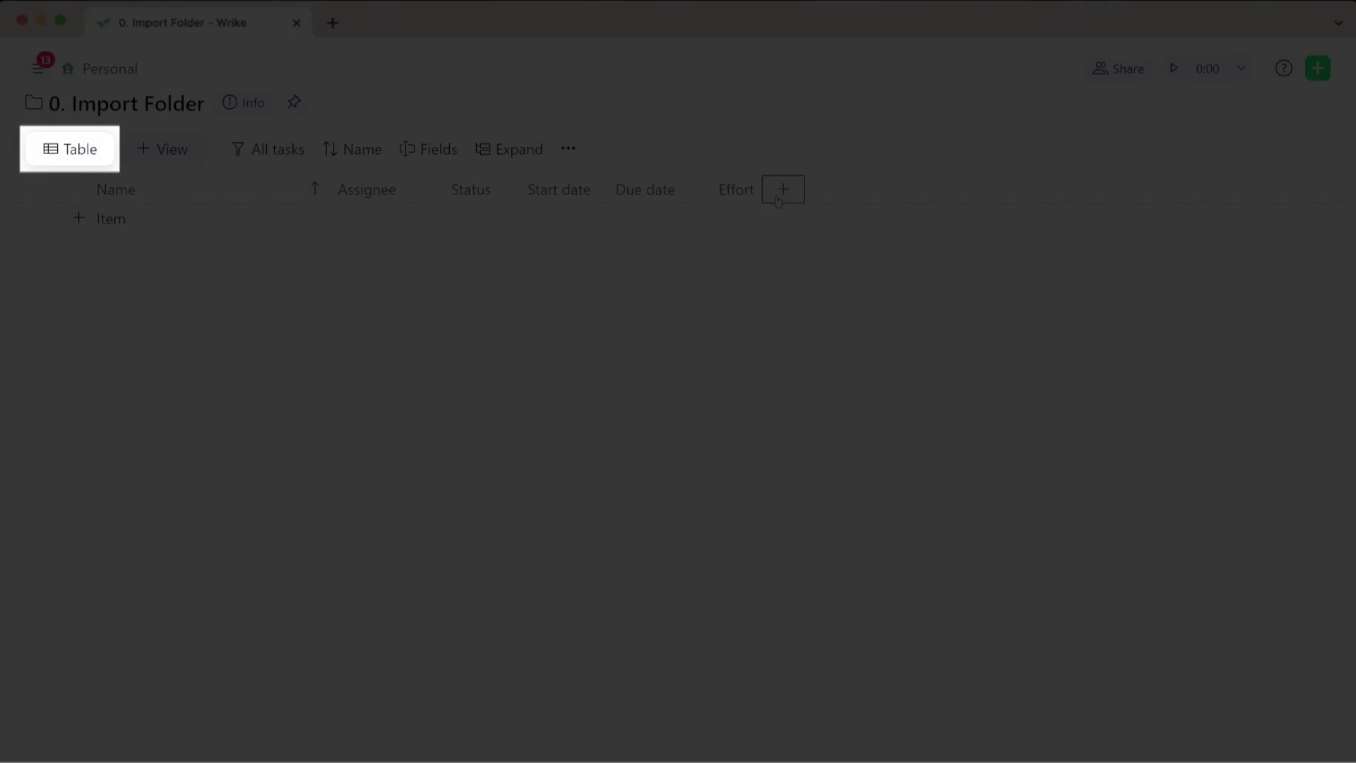
- Add Line of Business, Region, Importance and Budget columns to the table
click(778, 201)
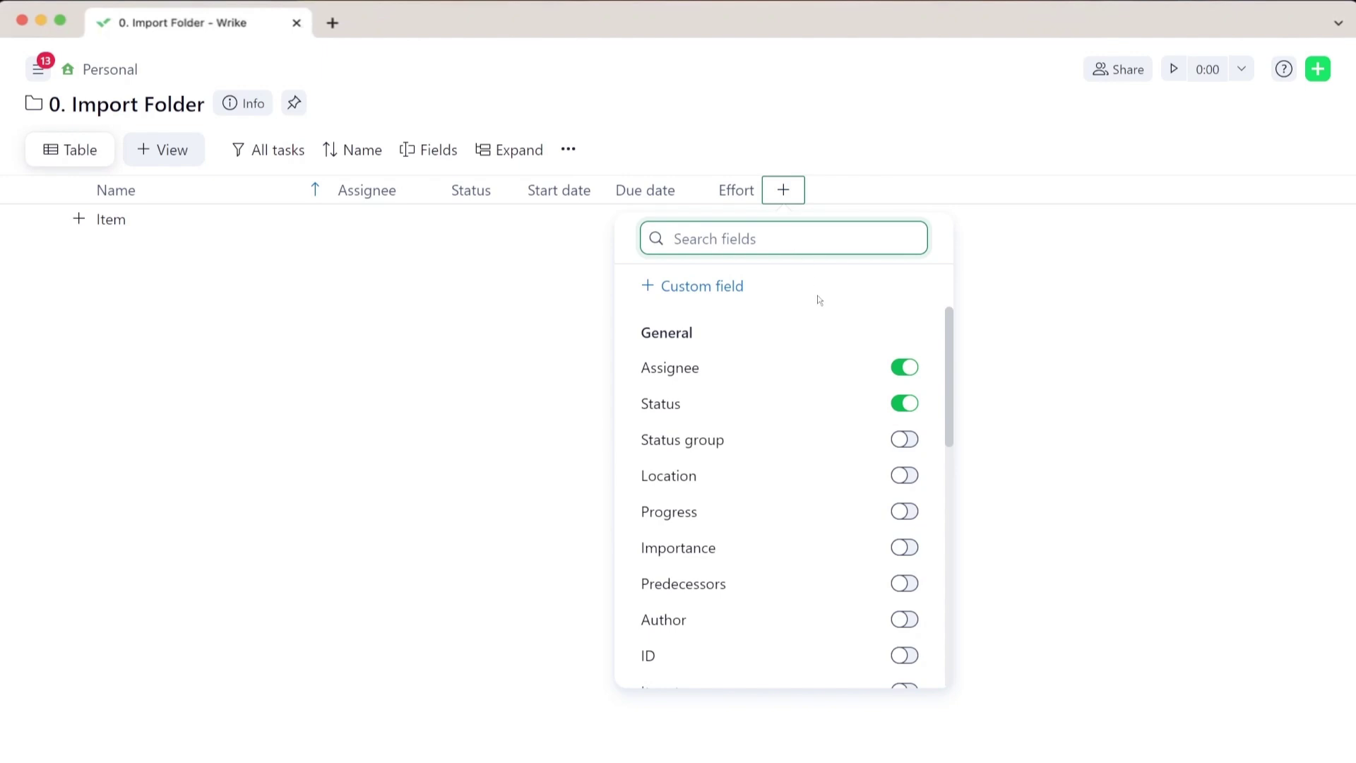
scroll(878, 478, down, 5)
scroll(863, 507, down, 5)
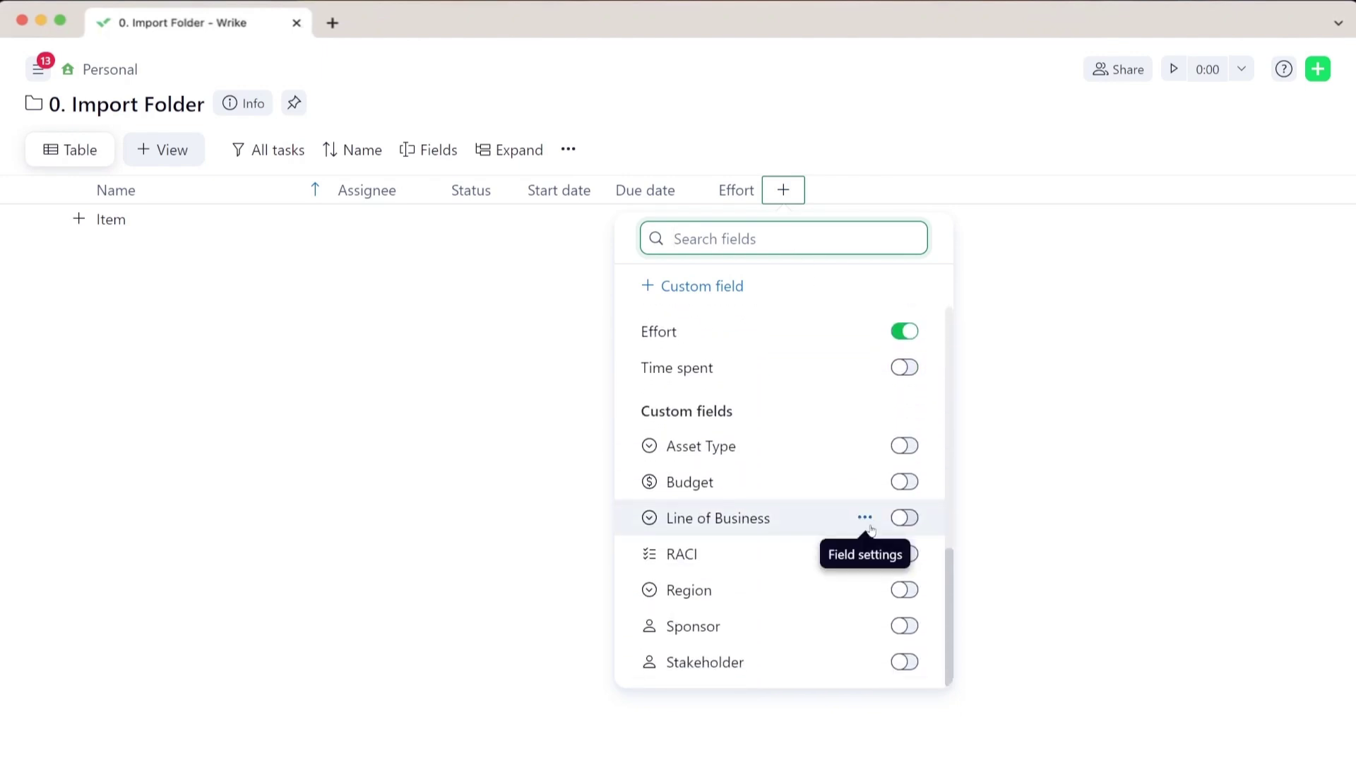
click(910, 524)
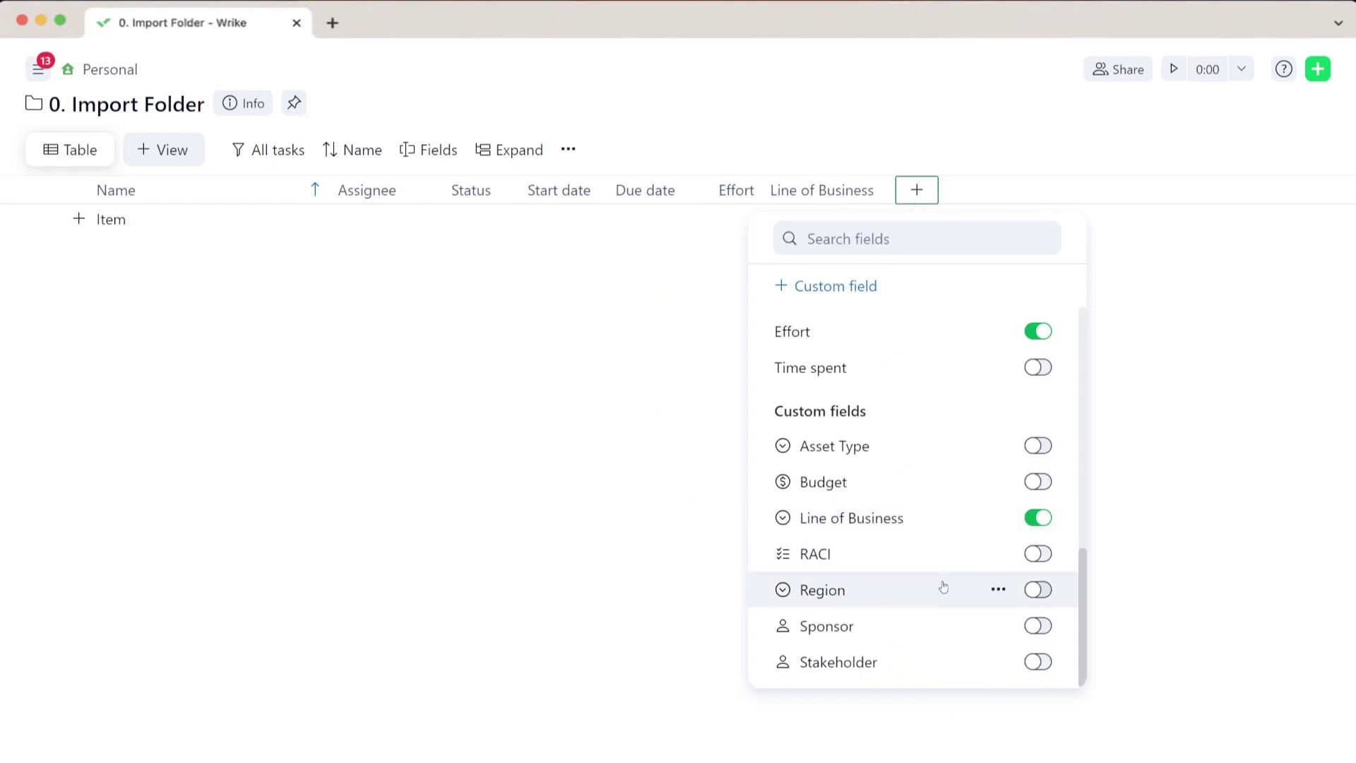
click(1024, 595)
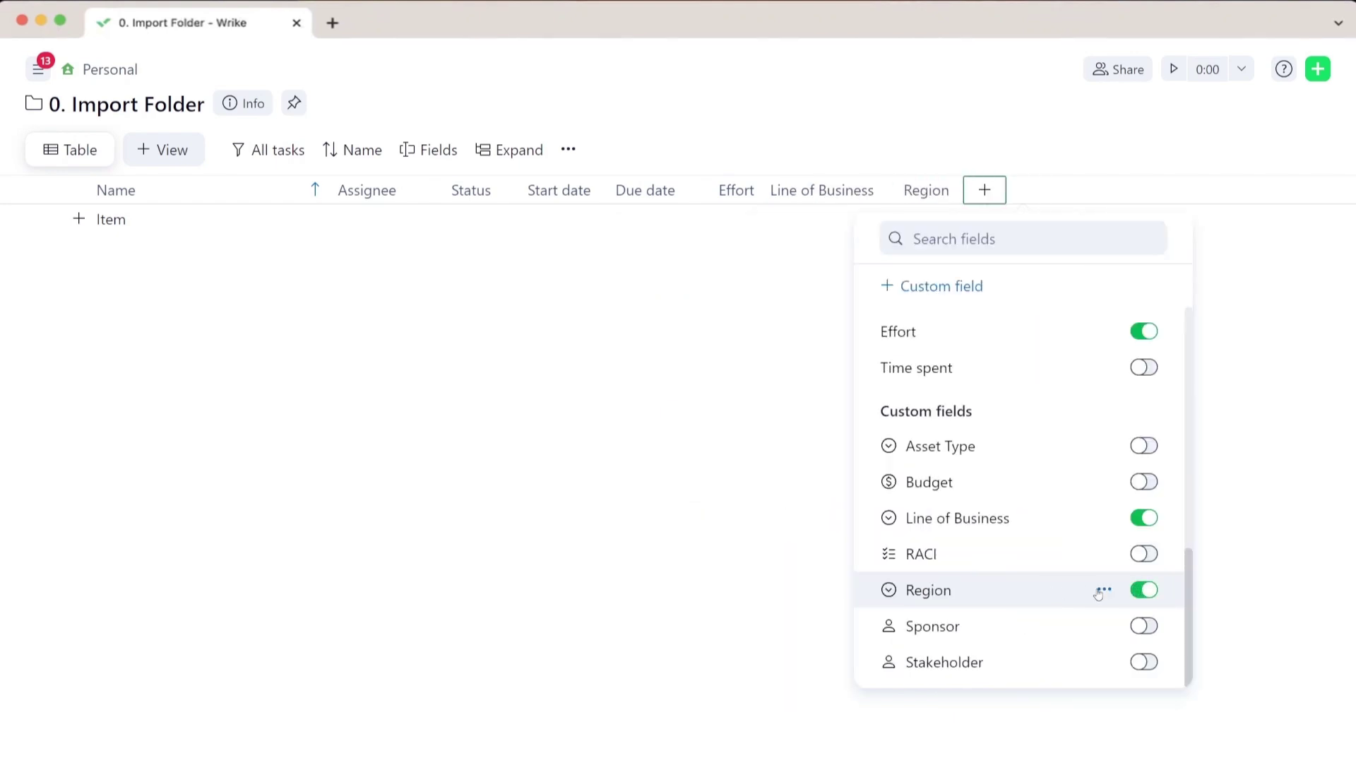
scroll(1102, 594, up, 4)
scroll(1098, 595, up, 5)
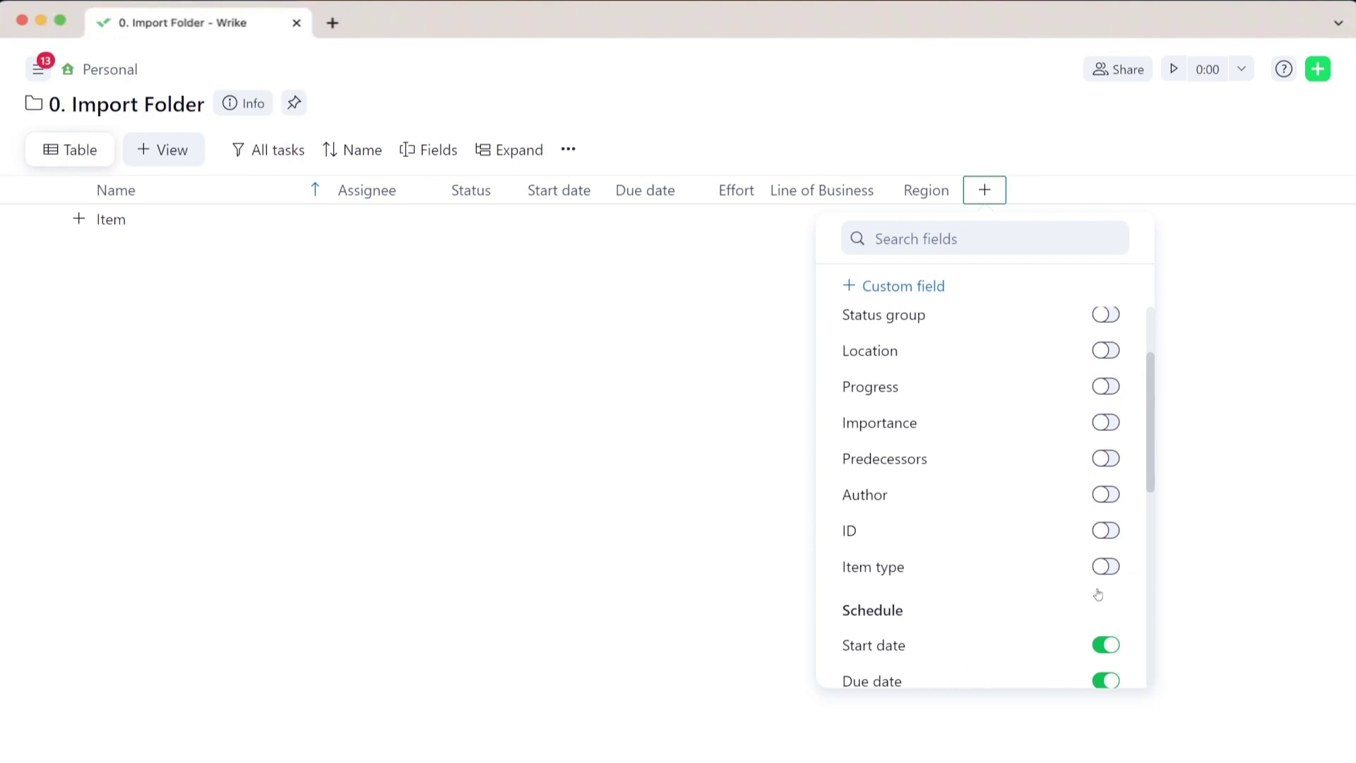
click(1106, 530)
scroll(1099, 547, down, 8)
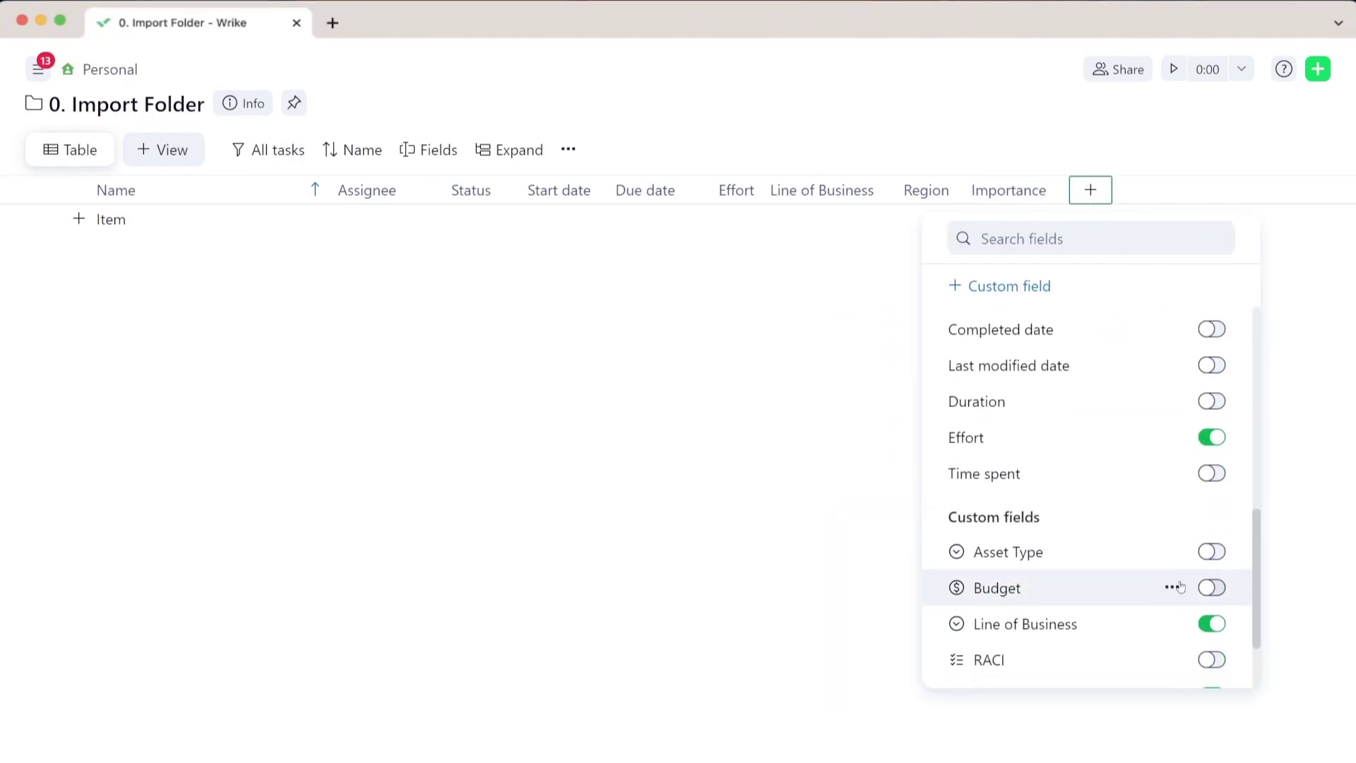
click(1211, 589)
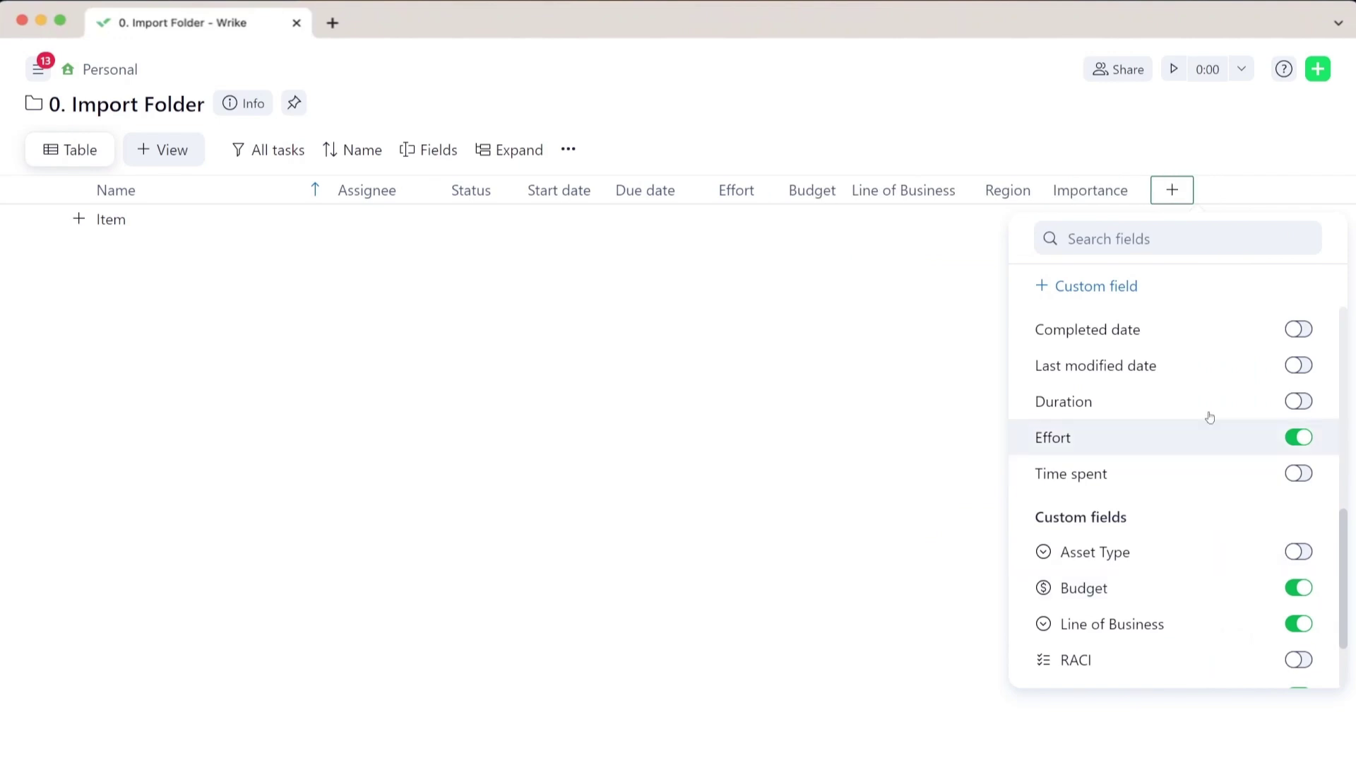
click(1256, 158)
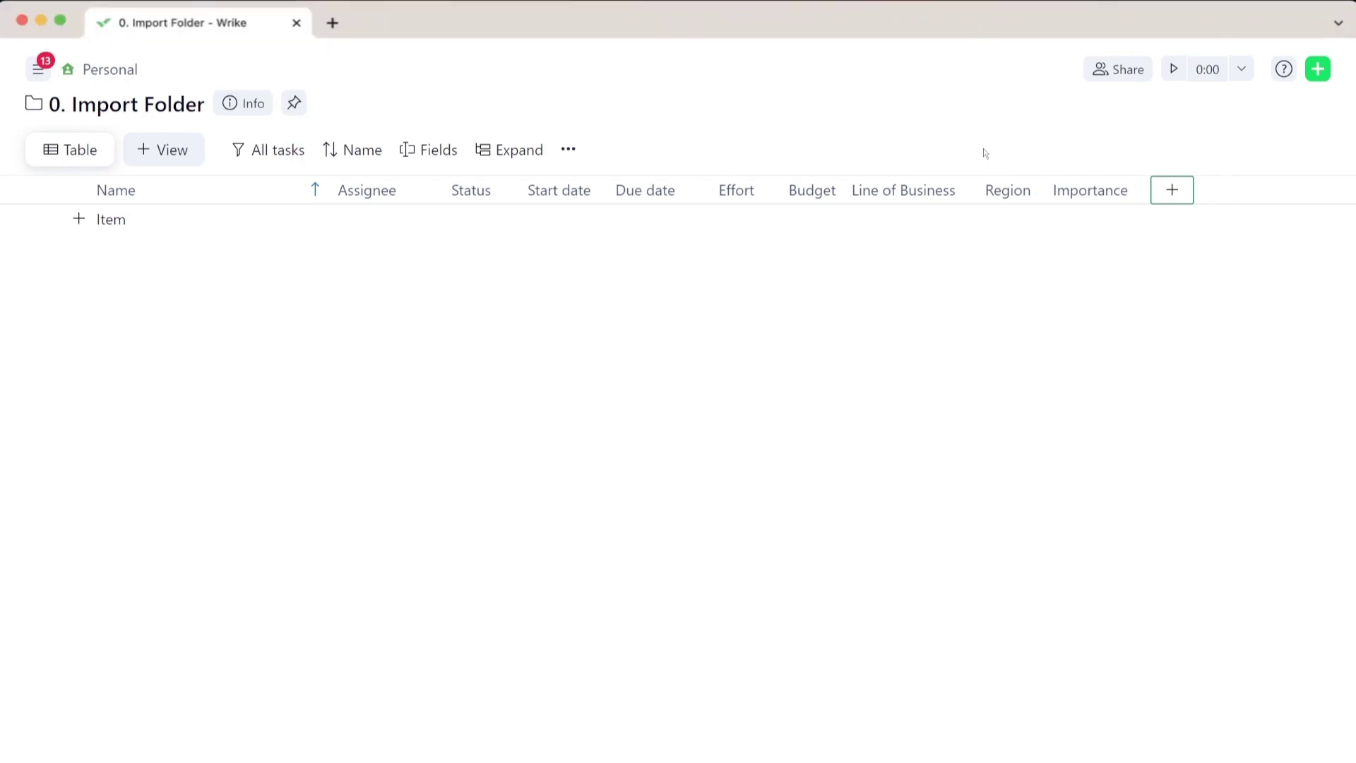
- Export the project to Excel including projects, folders and all tasks
click(571, 150)
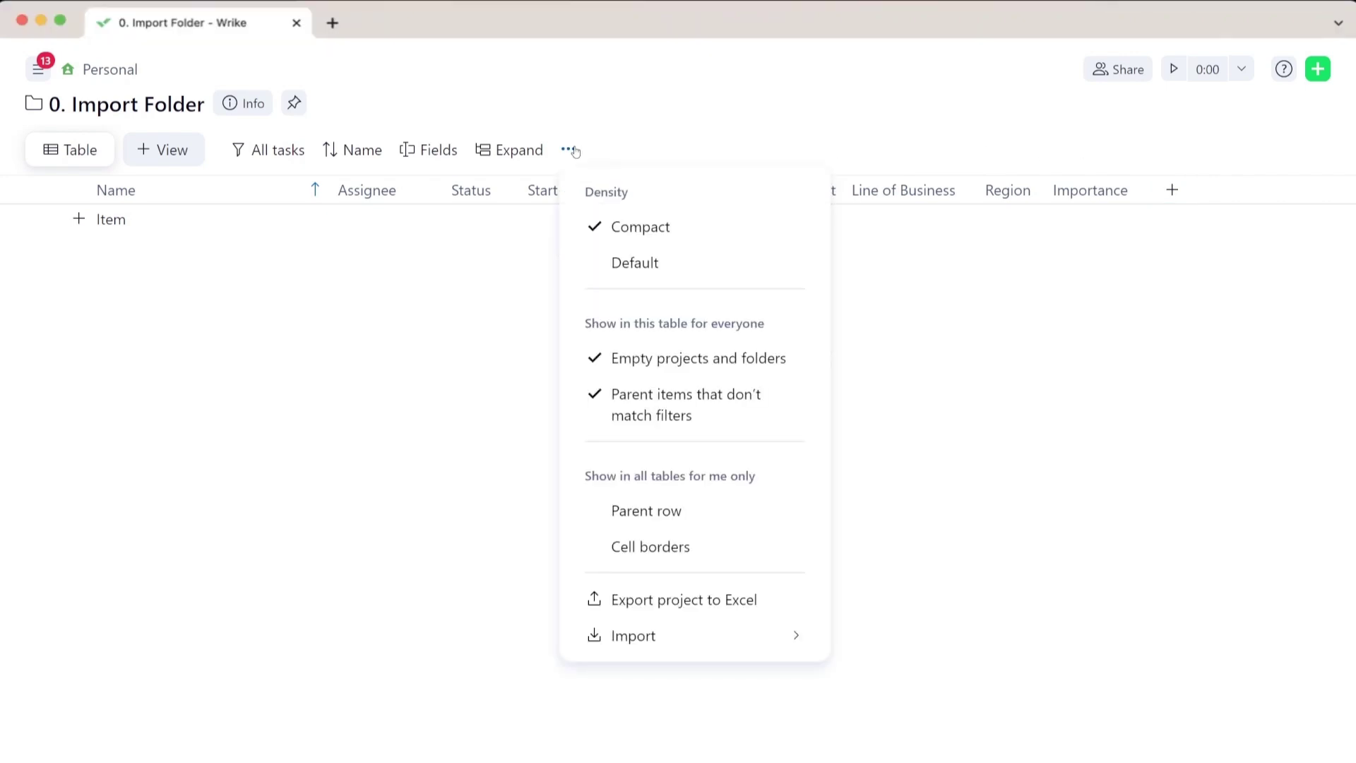
click(714, 602)
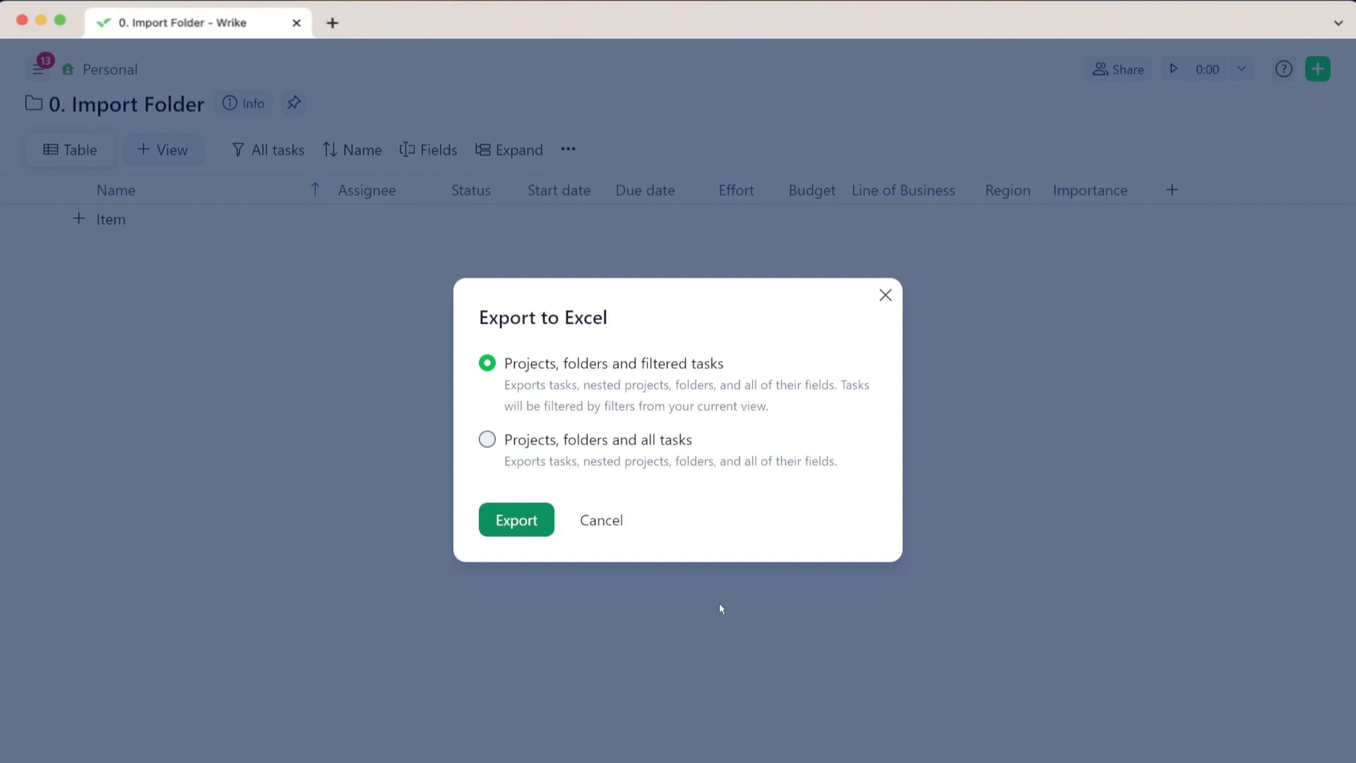
click(488, 440)
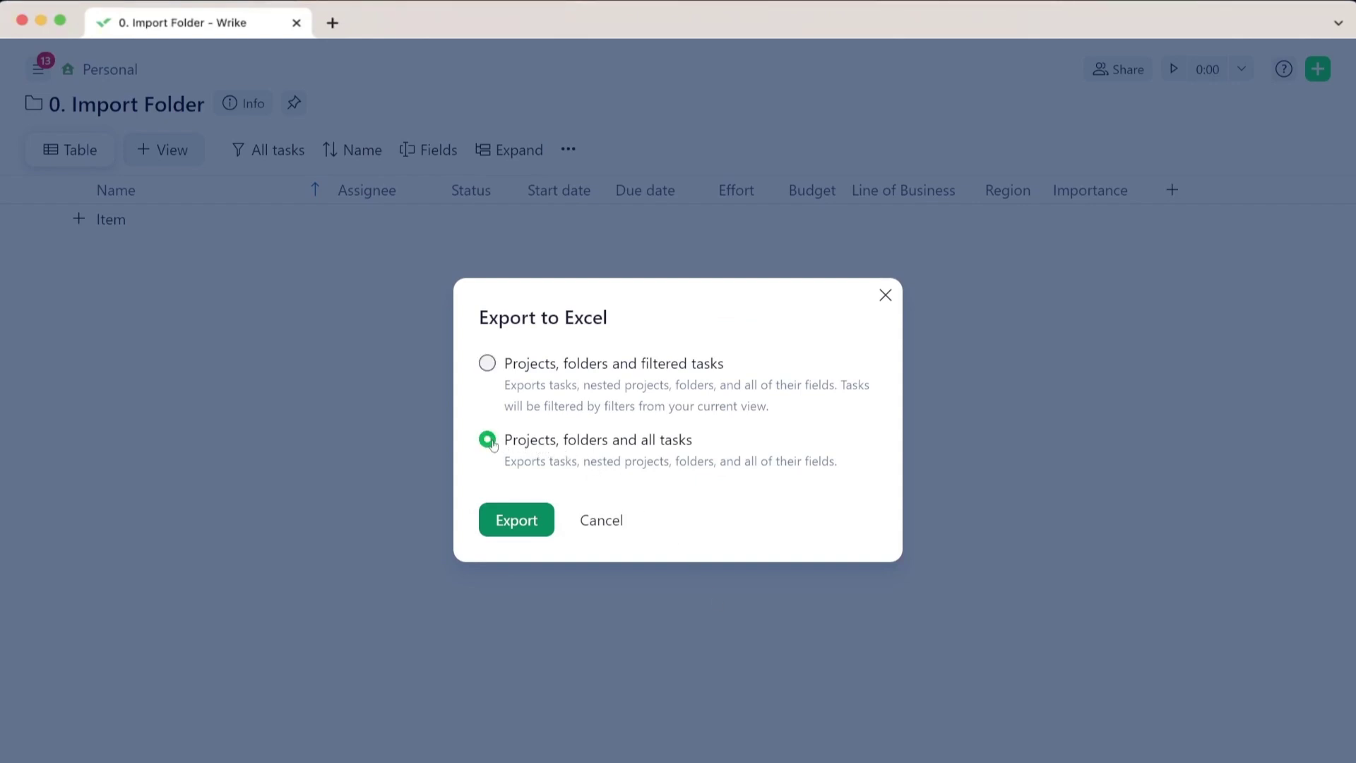
click(546, 521)
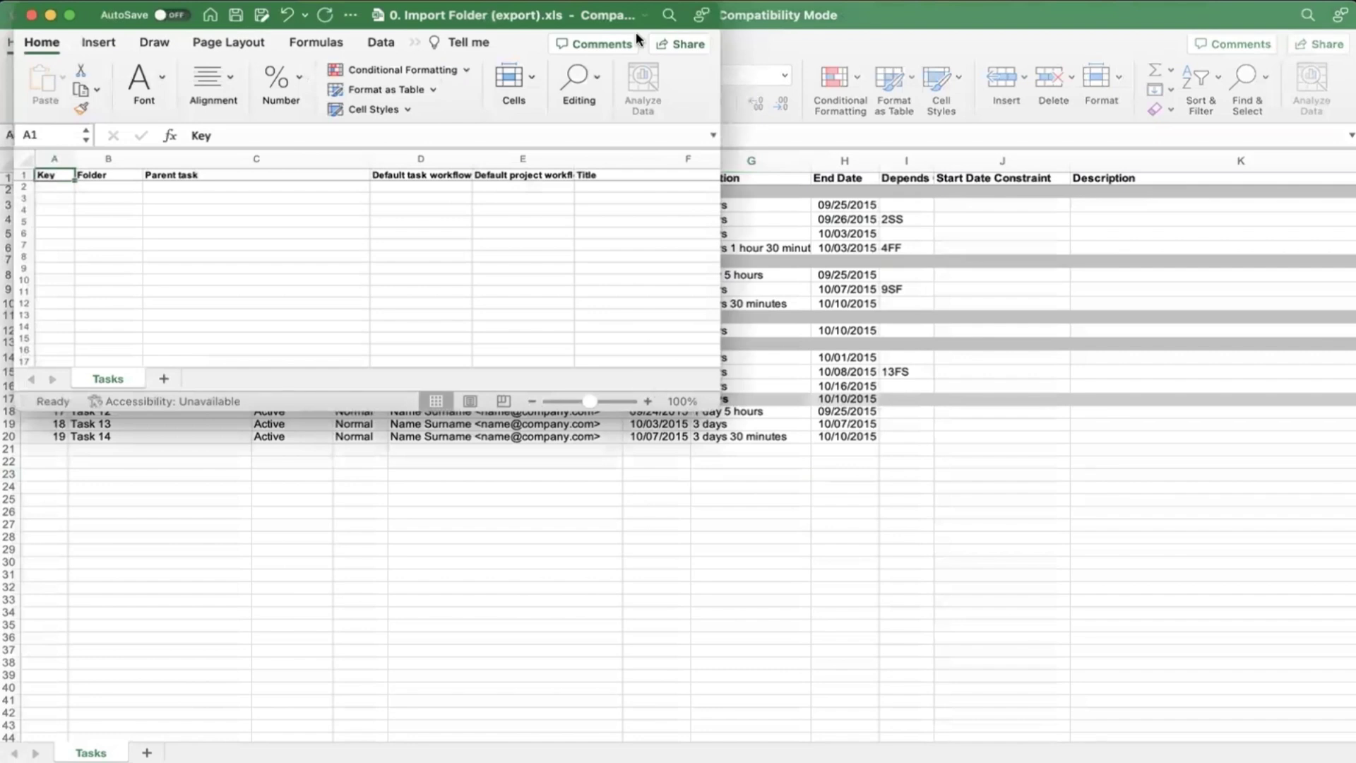
double_click(85, 24)
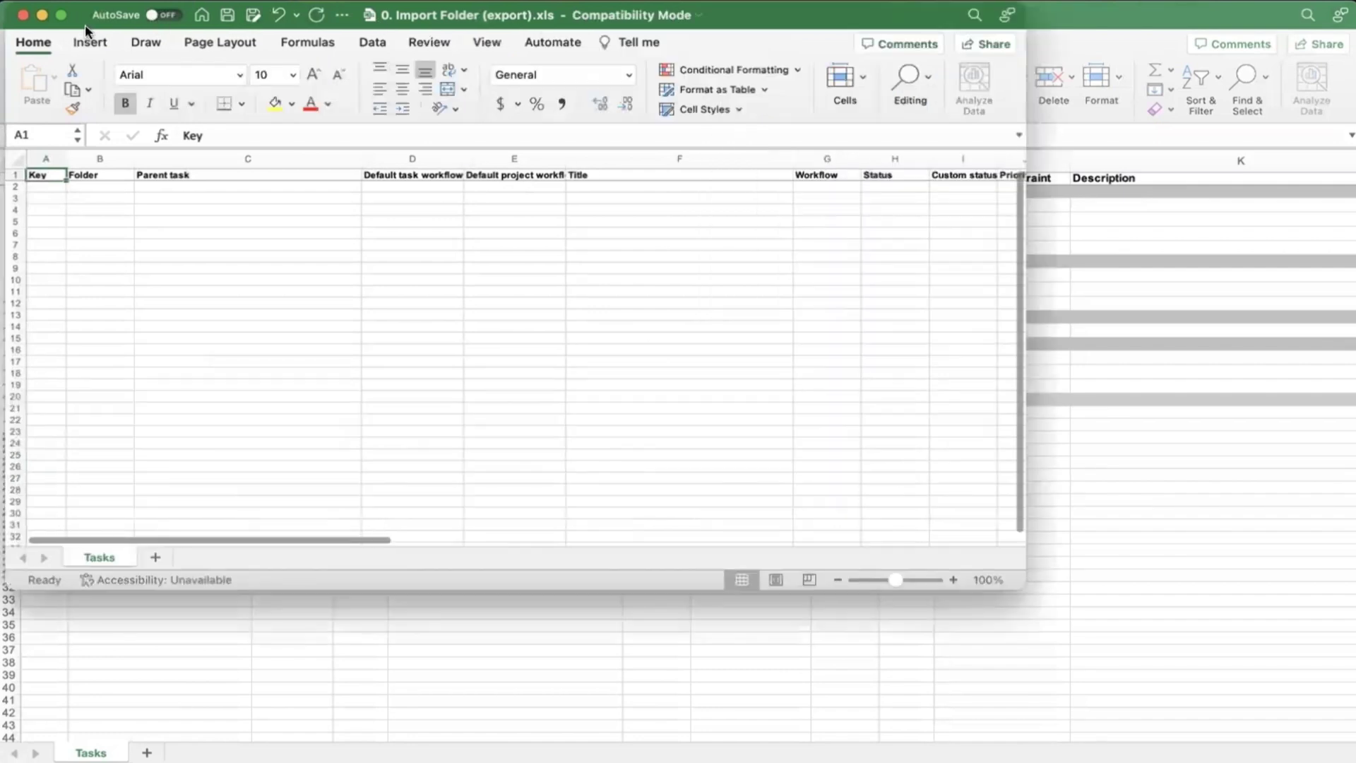
click(214, 221)
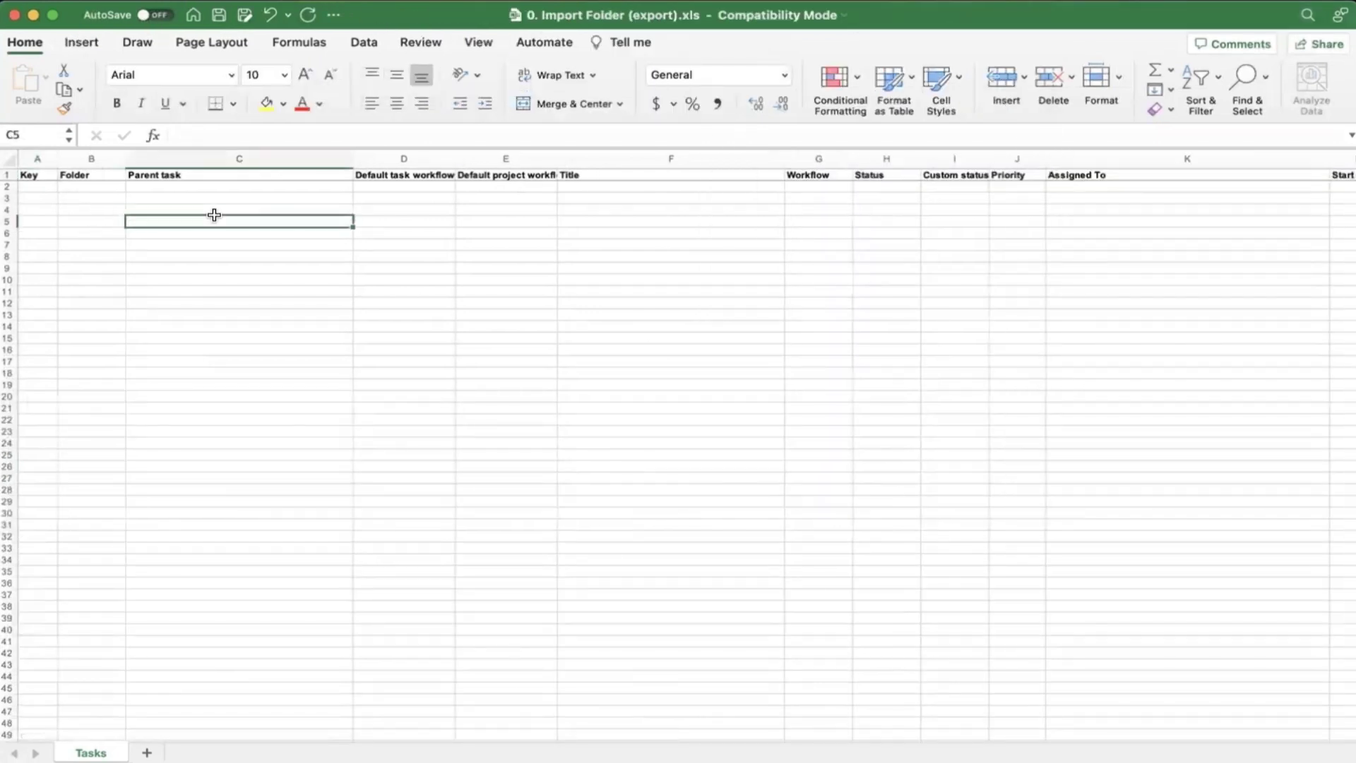
scroll(458, 203, right, 3)
scroll(458, 203, right, 5)
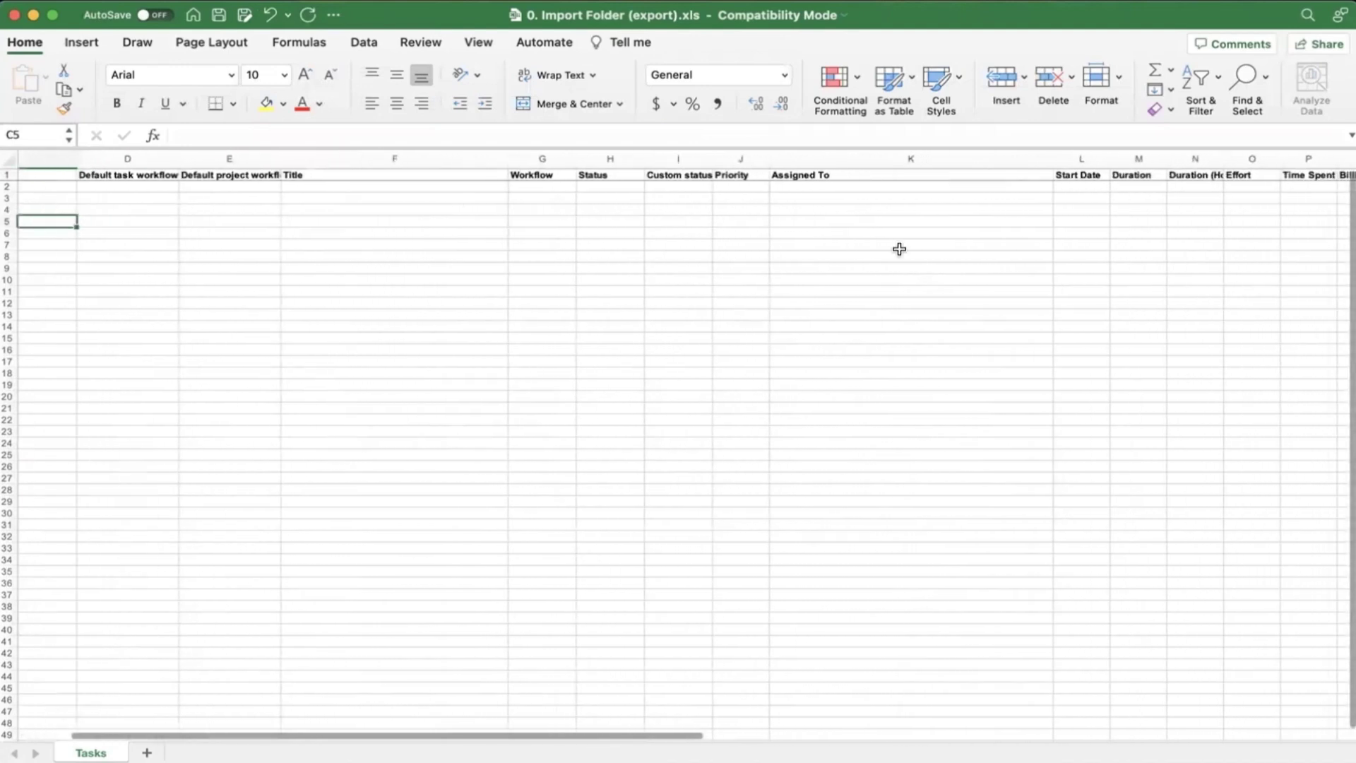
click(965, 176)
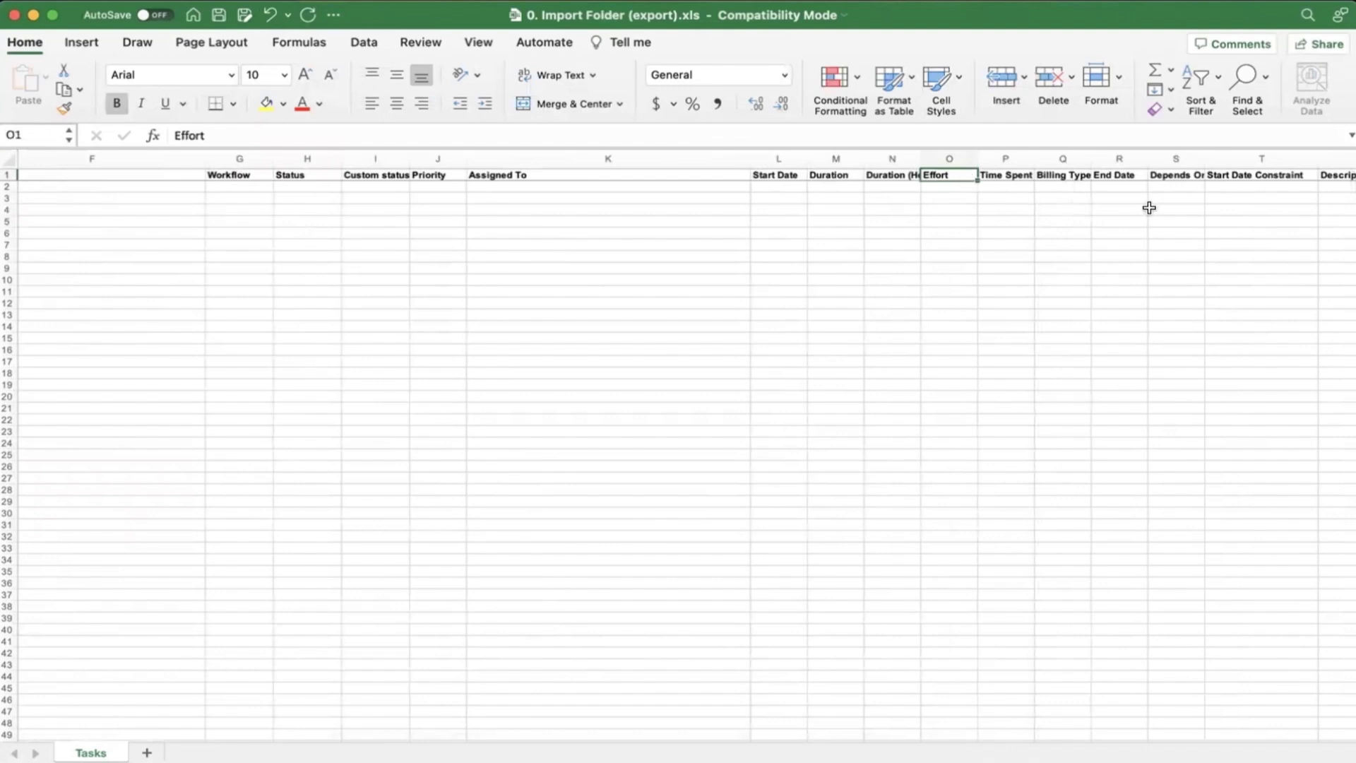
scroll(1074, 206, right, 3)
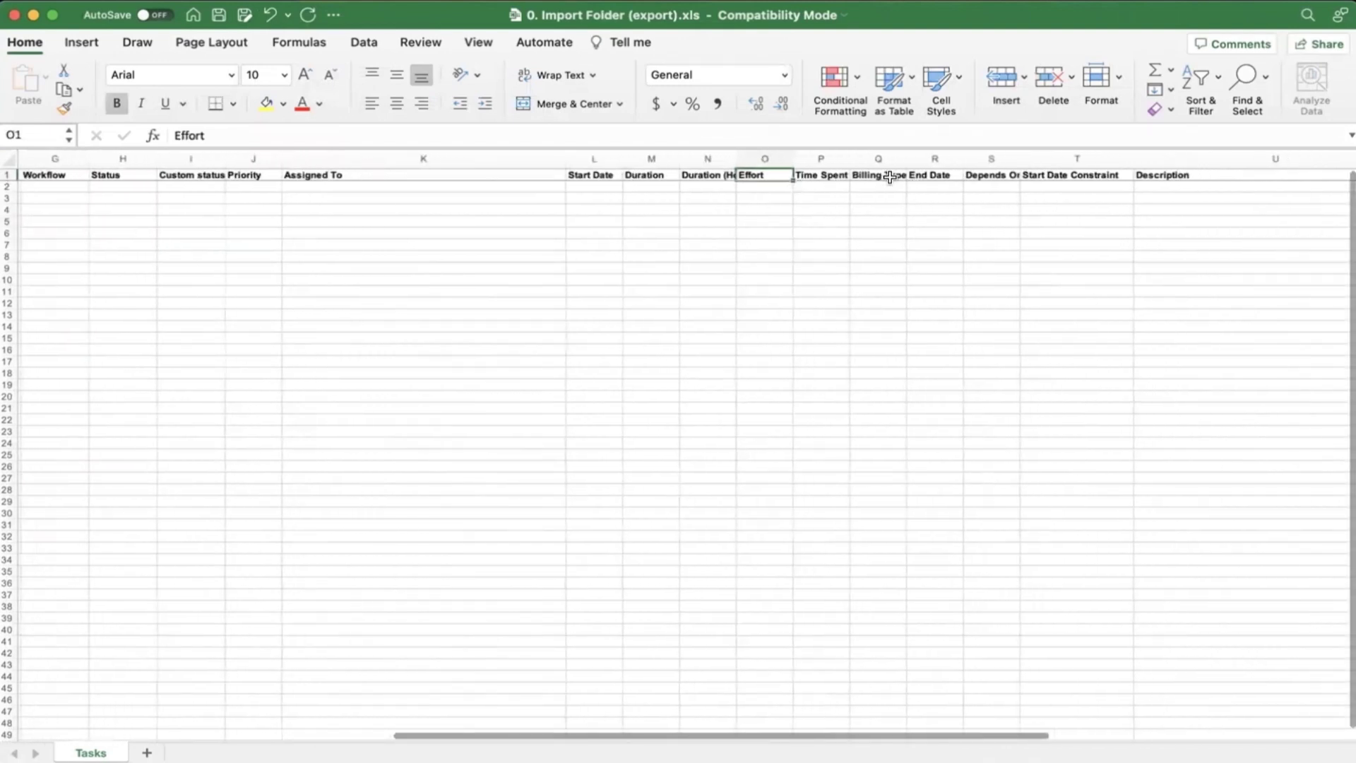
scroll(1056, 218, right, 5)
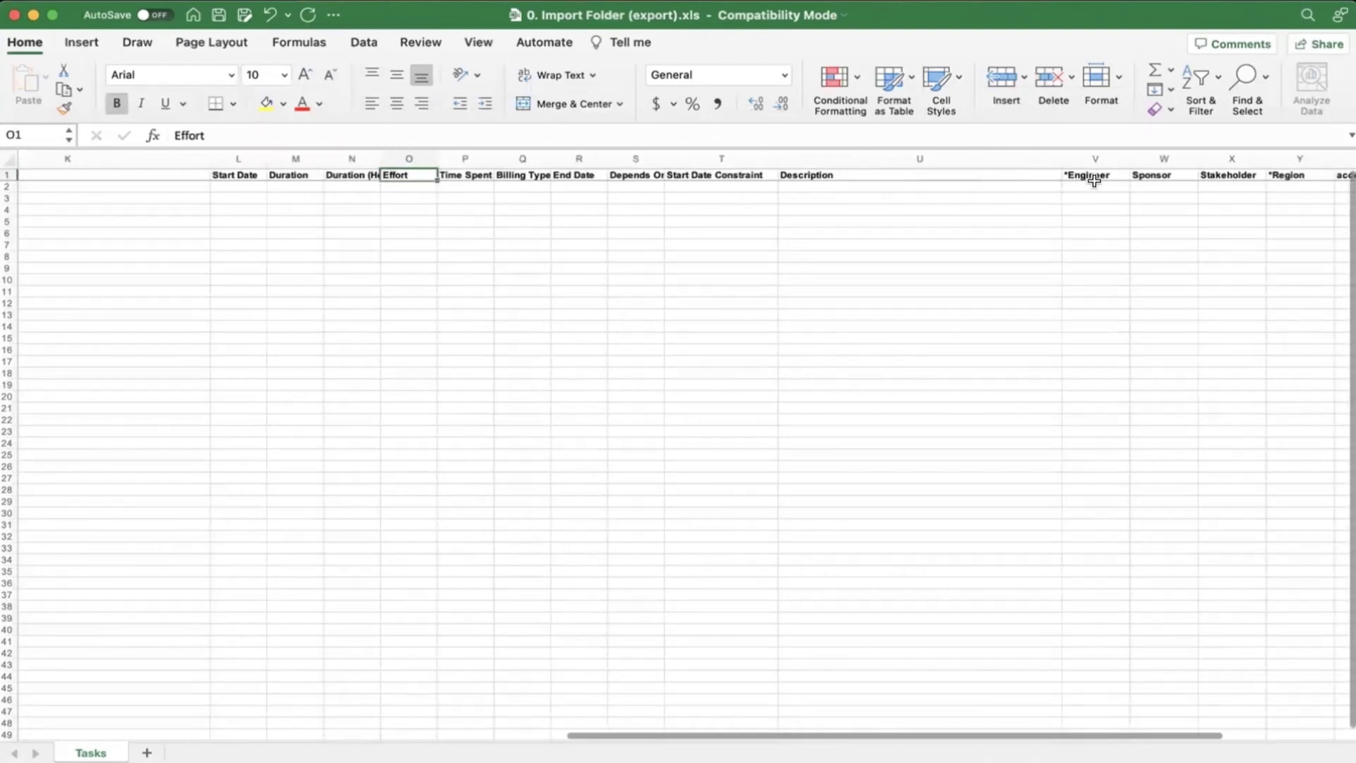
scroll(1199, 472, right, 3)
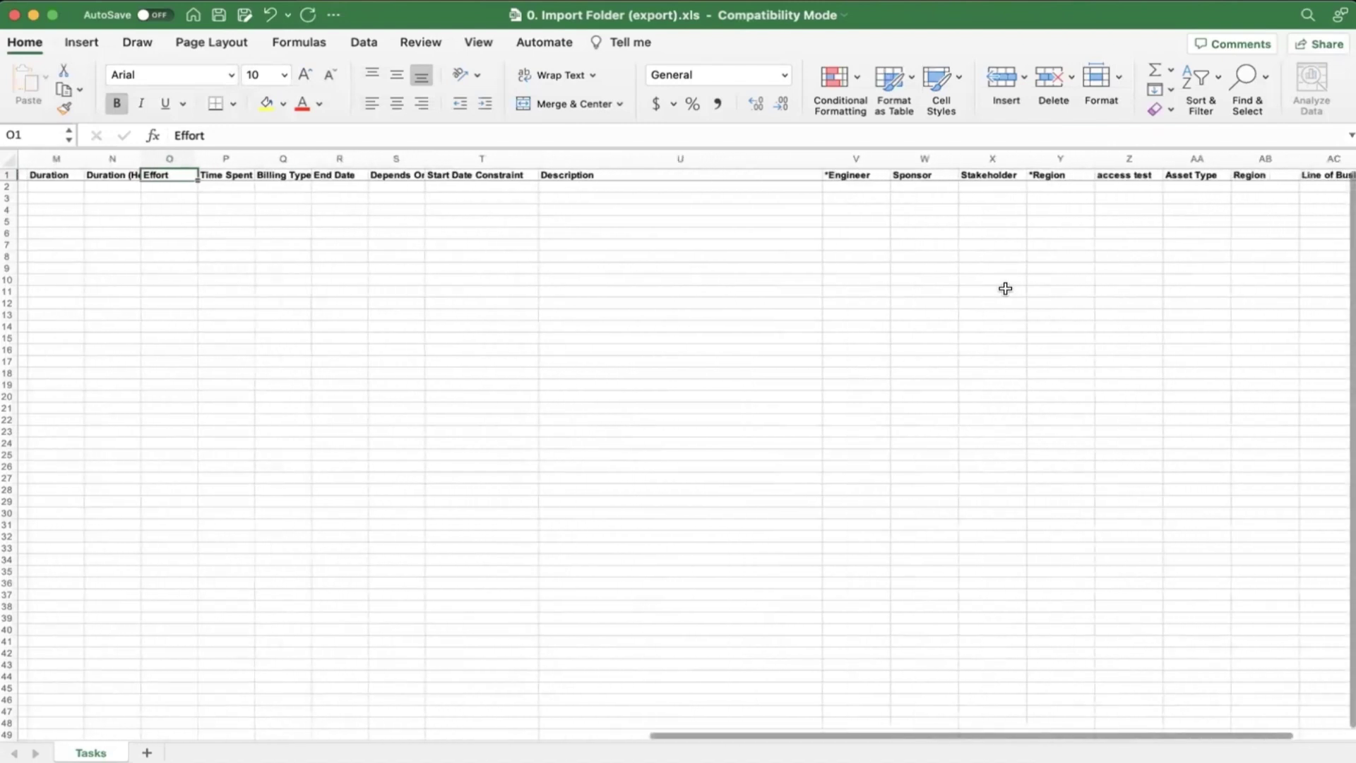
scroll(1006, 288, right, 1)
drag(828, 175, 1303, 176)
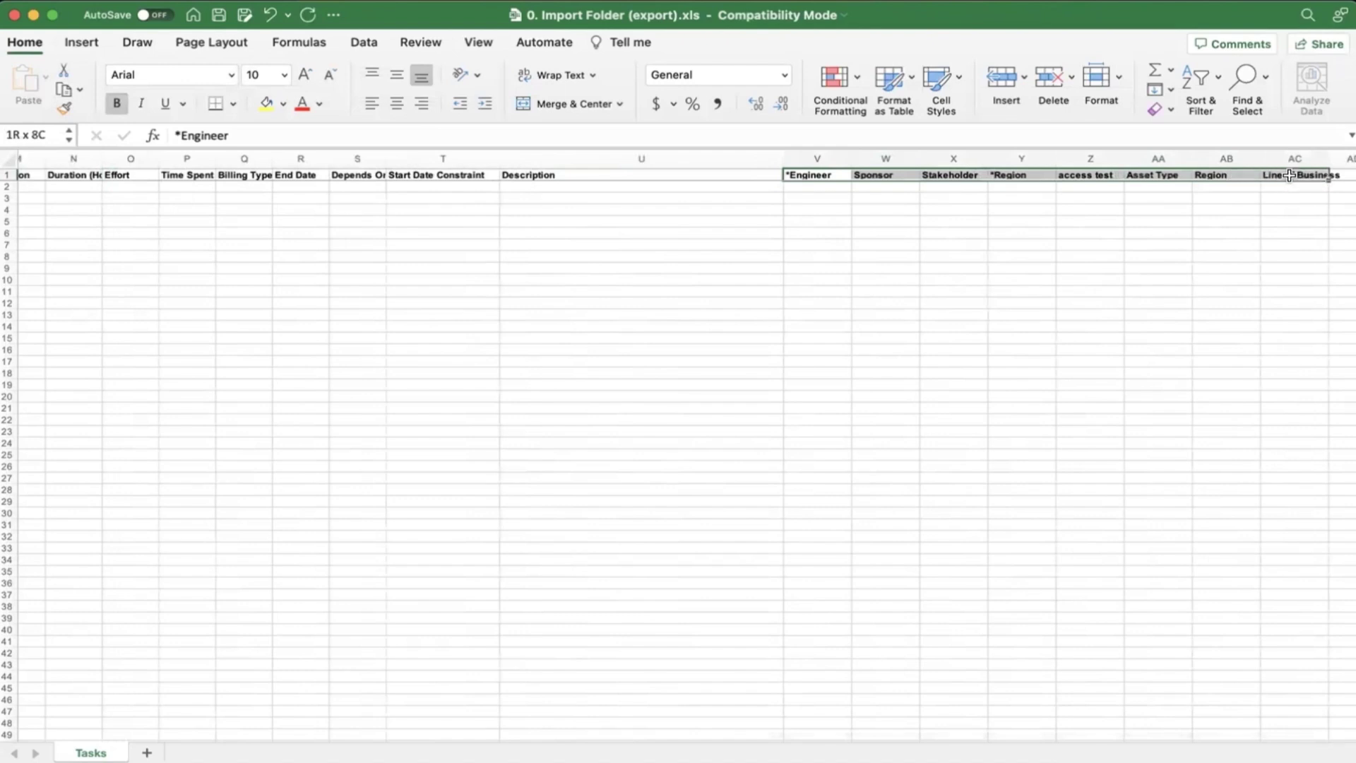
scroll(1261, 240, right, 1)
click(1260, 240)
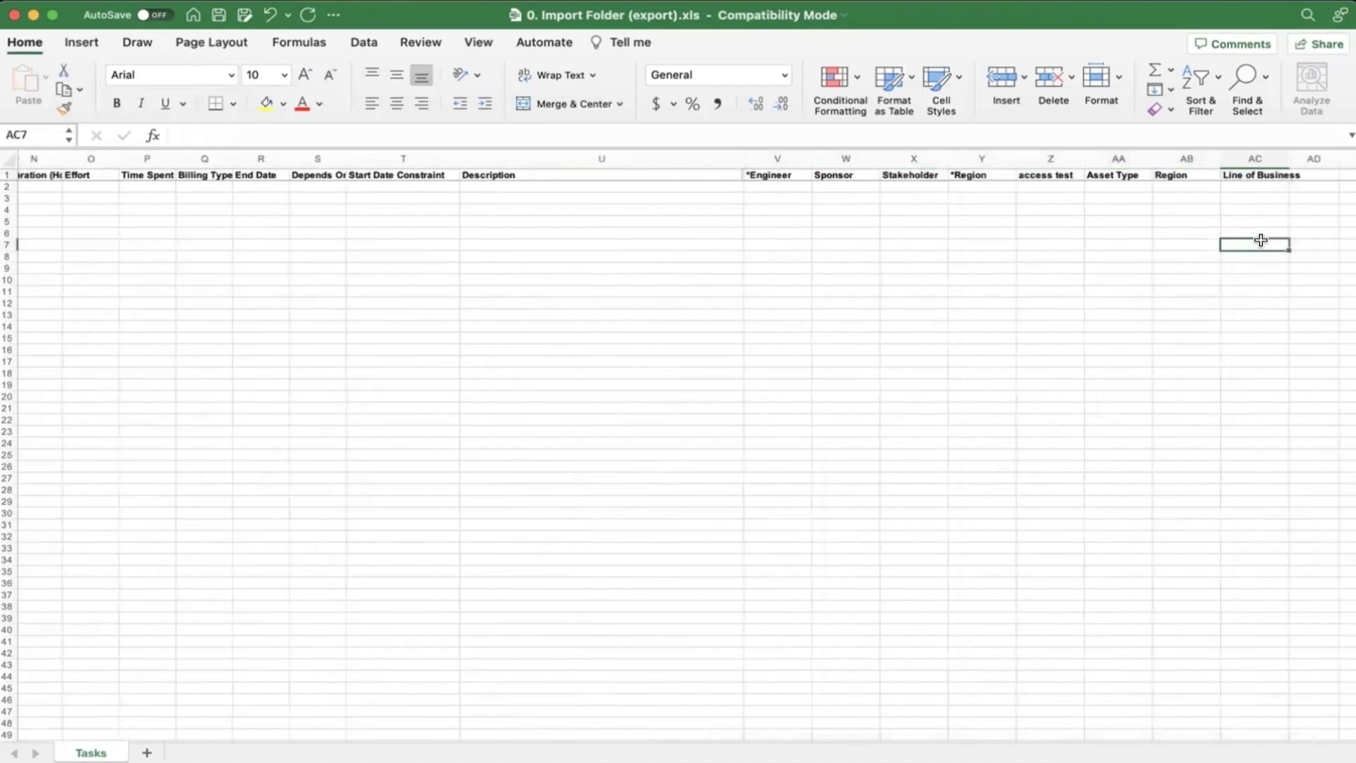
- Enter North America, Europe and APAC under *Region in rows 3 to 5
click(990, 195)
text(North America)
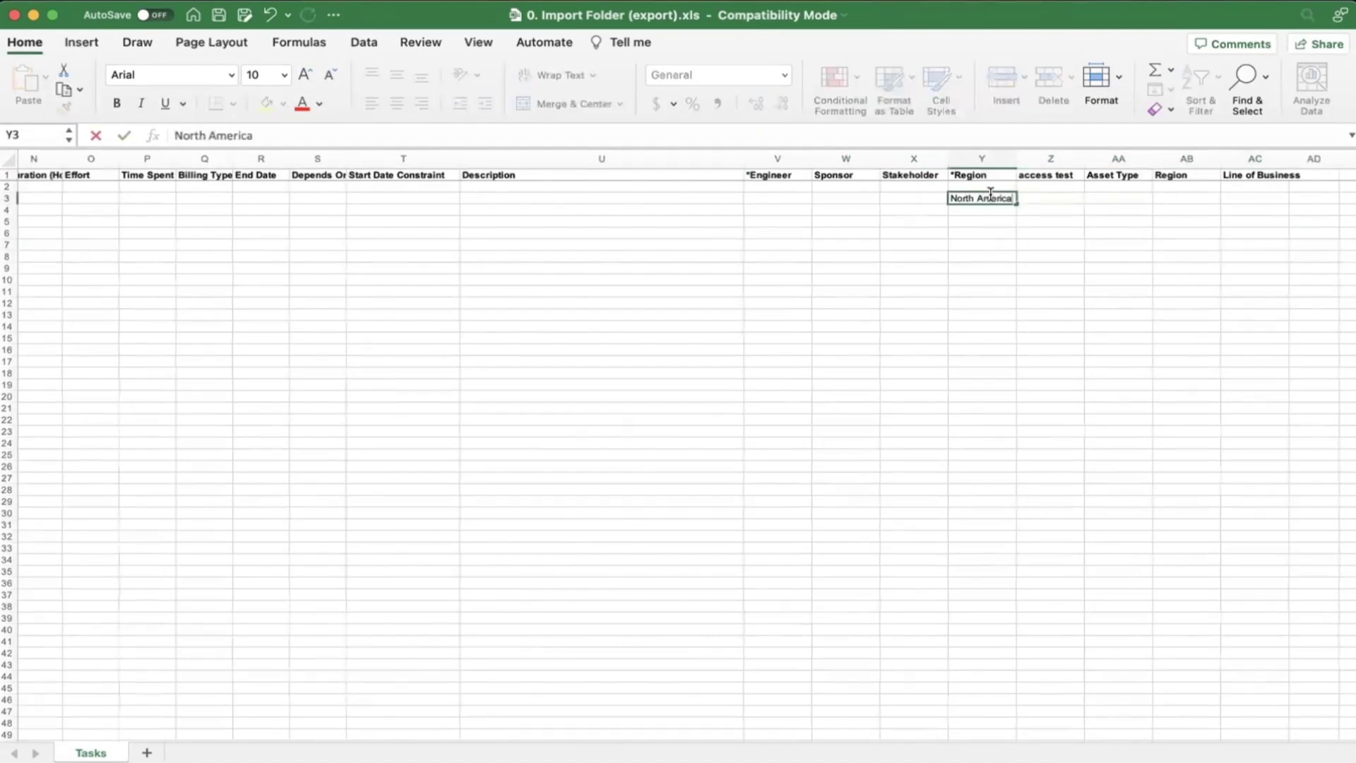
key(Return)
text(Europe)
key(Return)
text(APAC)
key(Return)
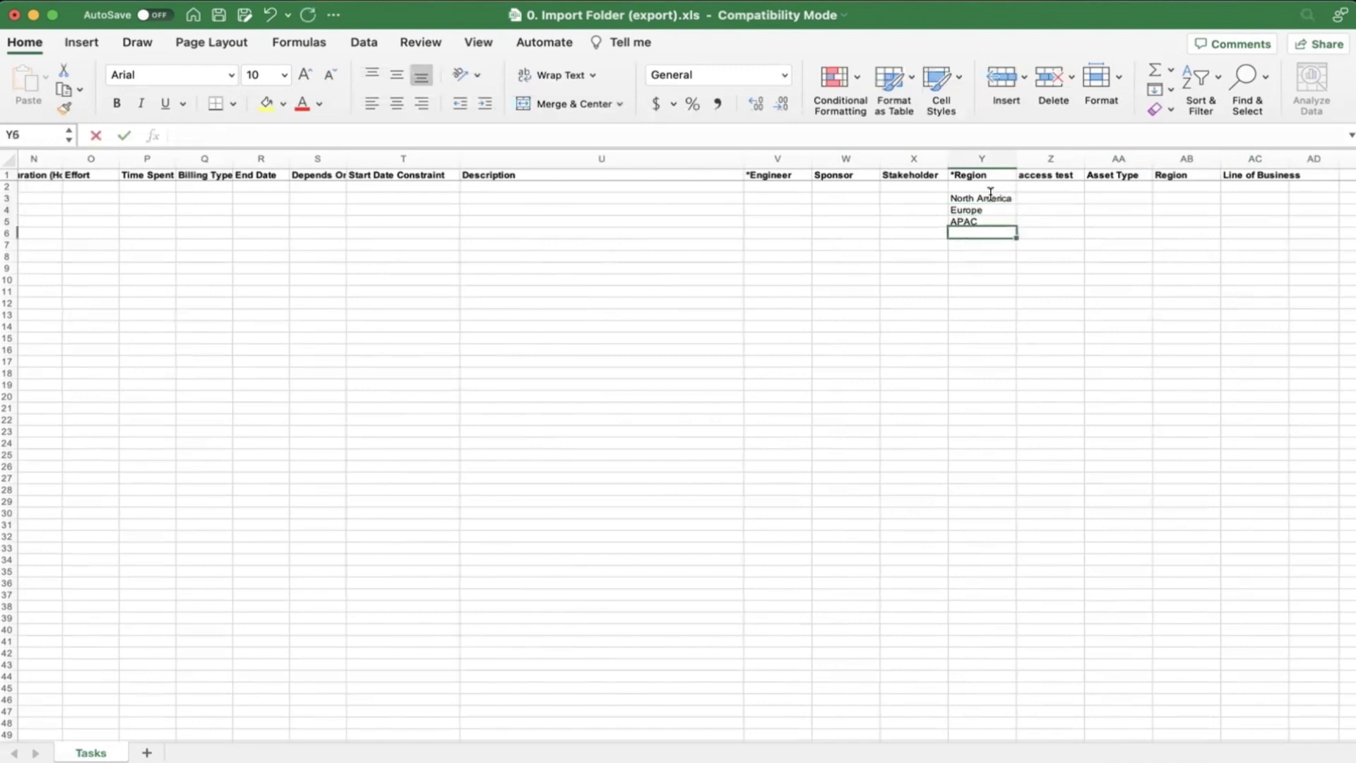
- Select the new region values, return to column A and select the first rows under Key
drag(990, 193, 990, 227)
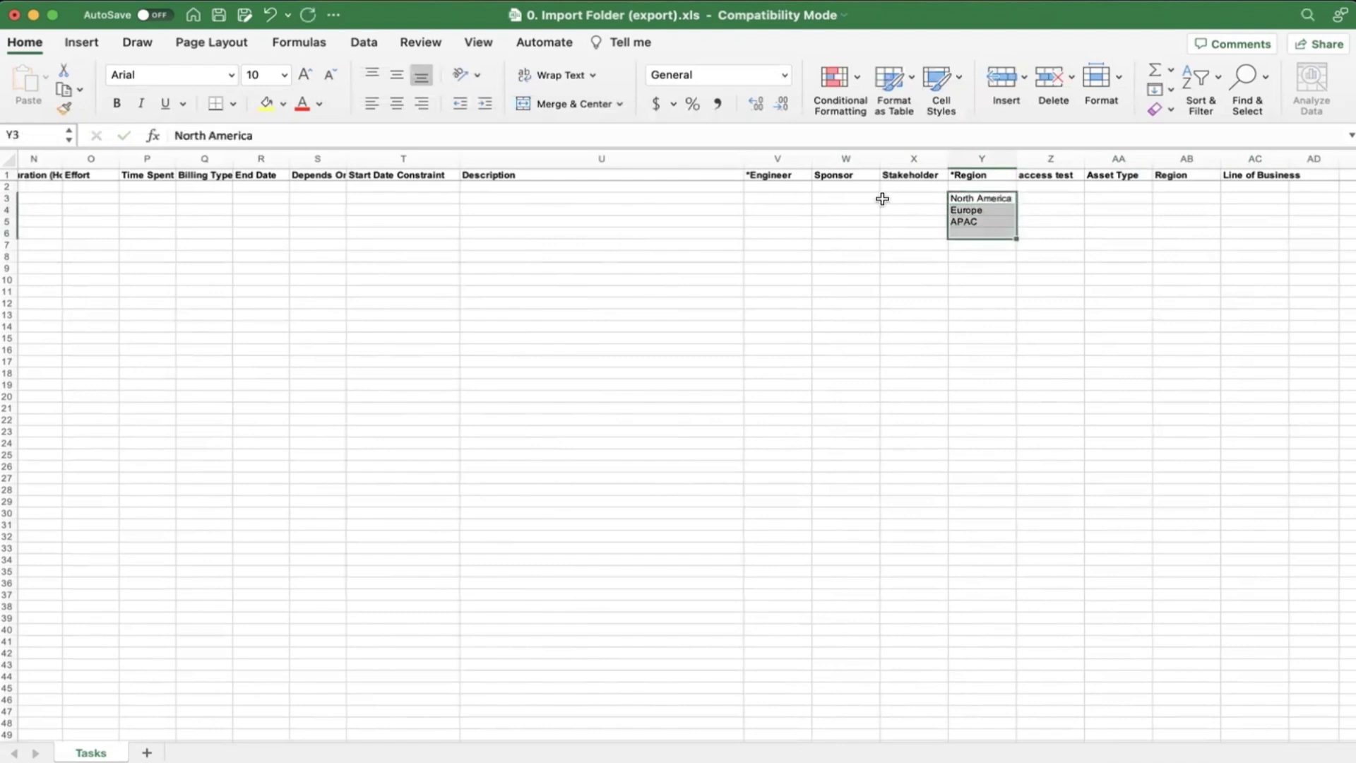
scroll(1033, 192, left, 2)
click(1033, 193)
key(Left)
key(Left)
key(Left)
key(Left)
key(Left)
key(Left)
key(Left)
key(Left)
key(Left)
key(Left)
key(Left)
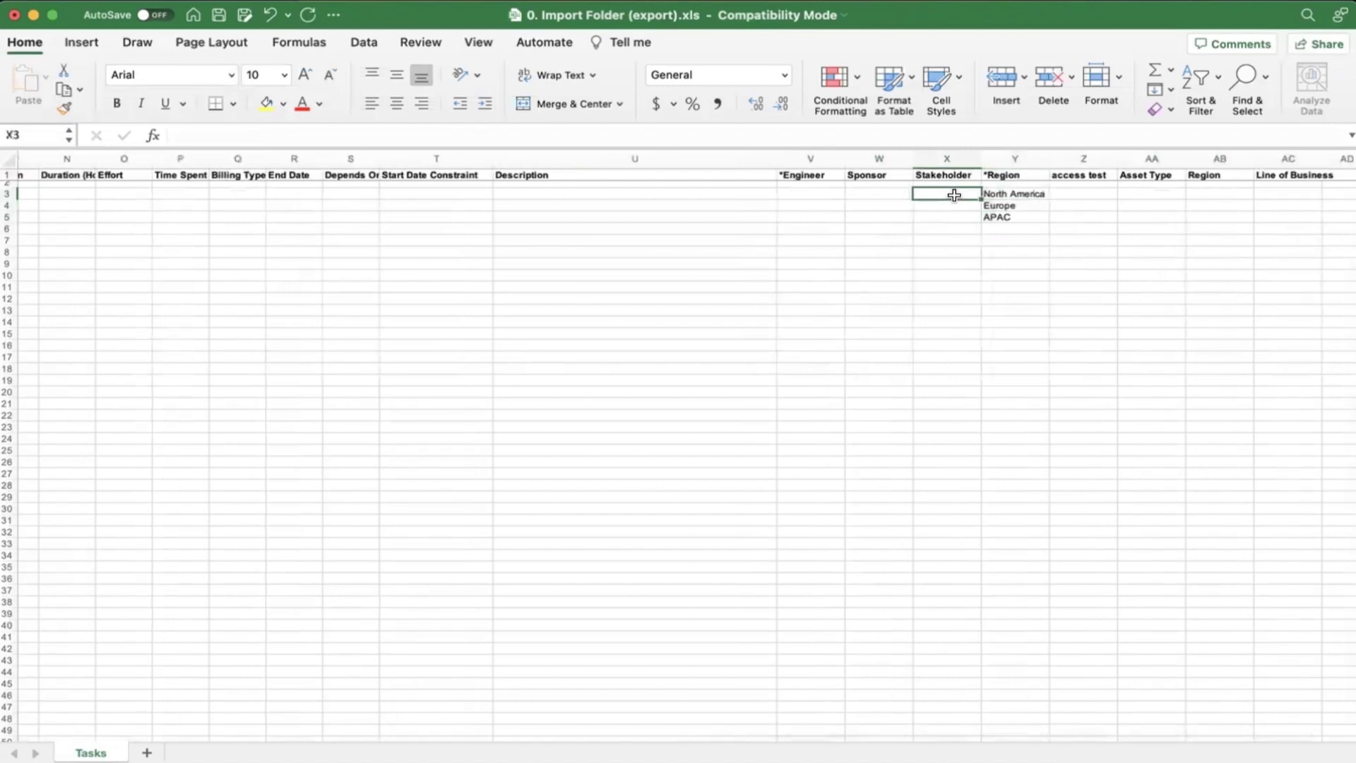
key(Home)
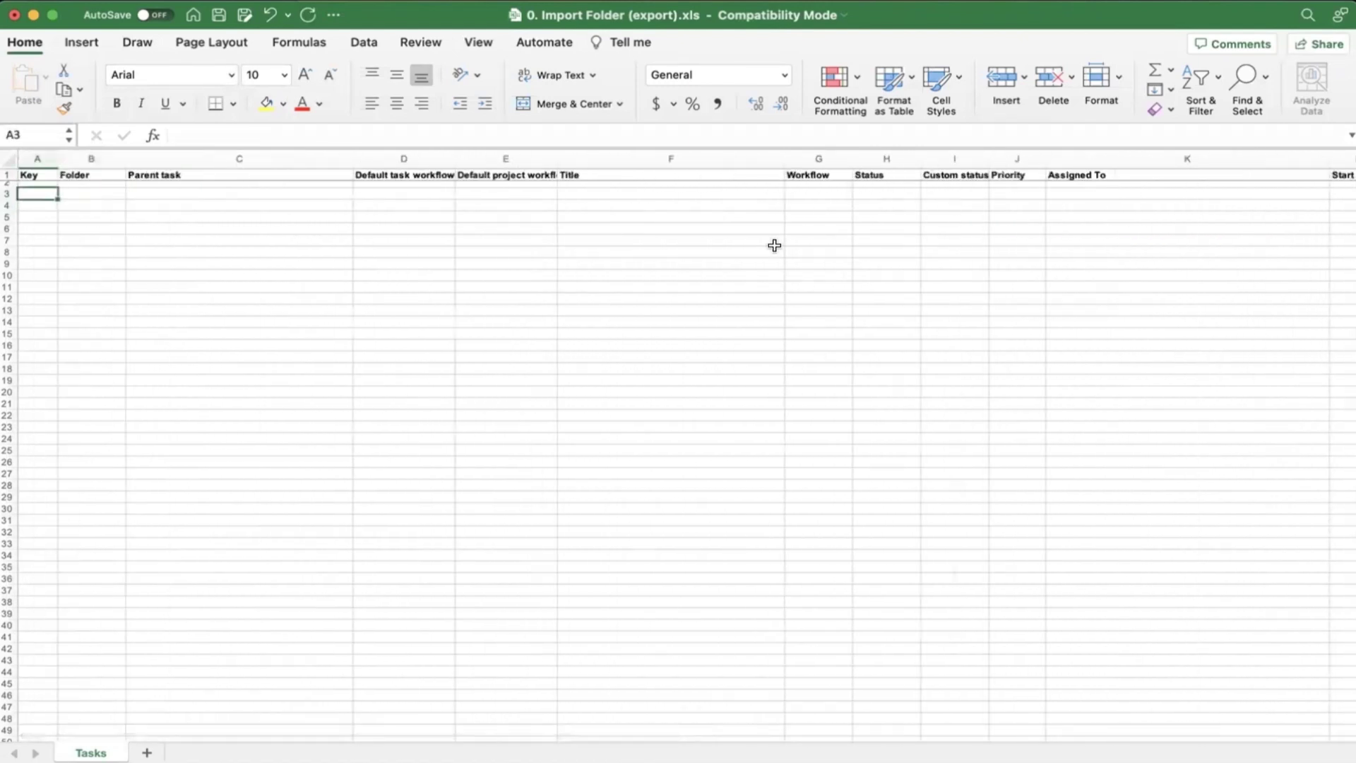
click(632, 297)
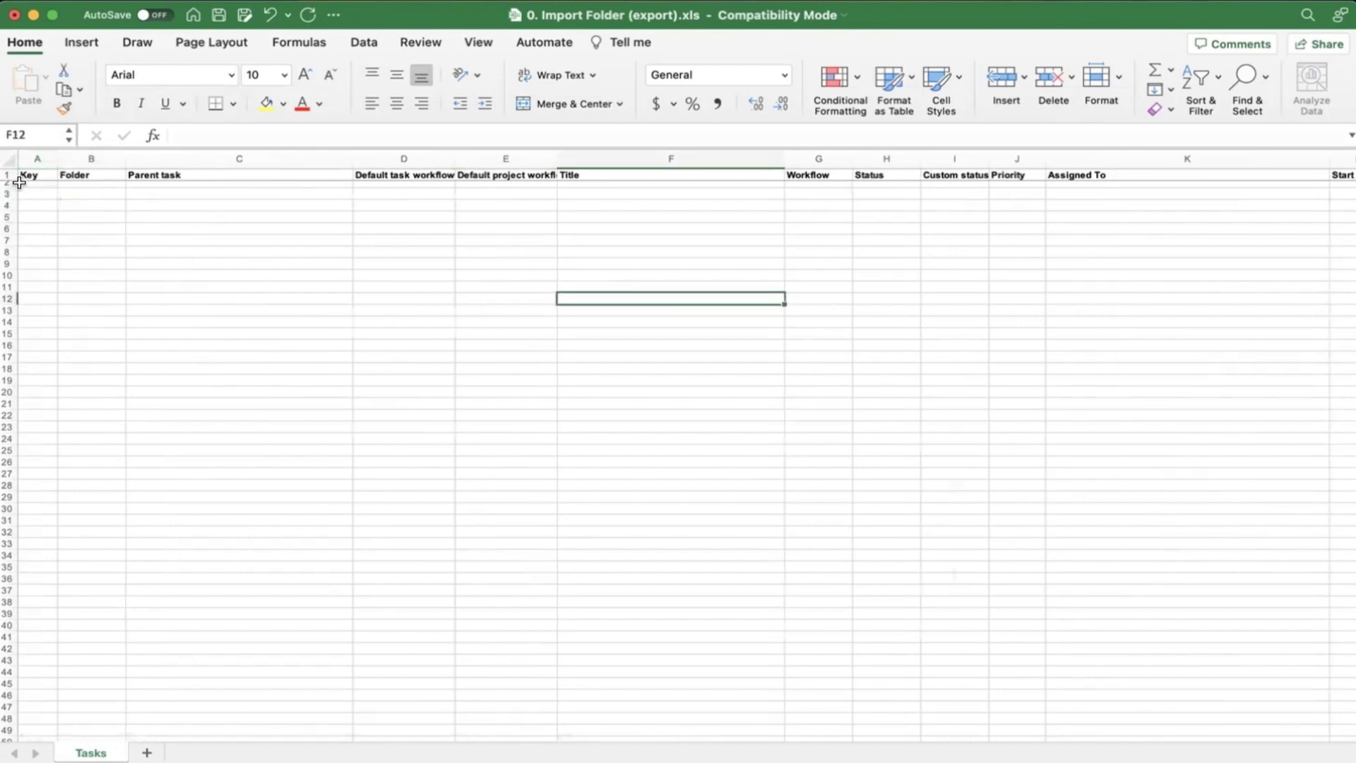
scroll(68, 249, up, 1)
drag(40, 184, 755, 267)
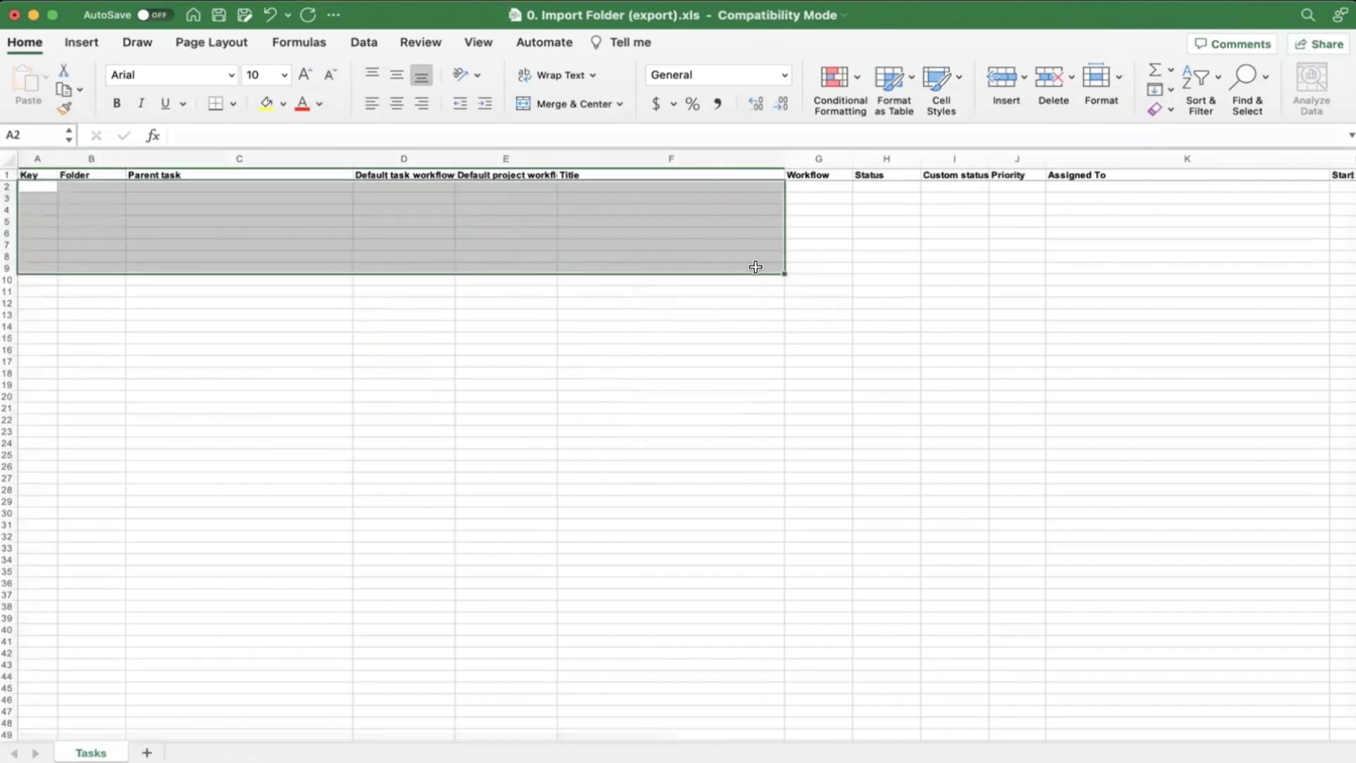
- Close the Import Folder and sample export workbooks without saving
click(15, 15)
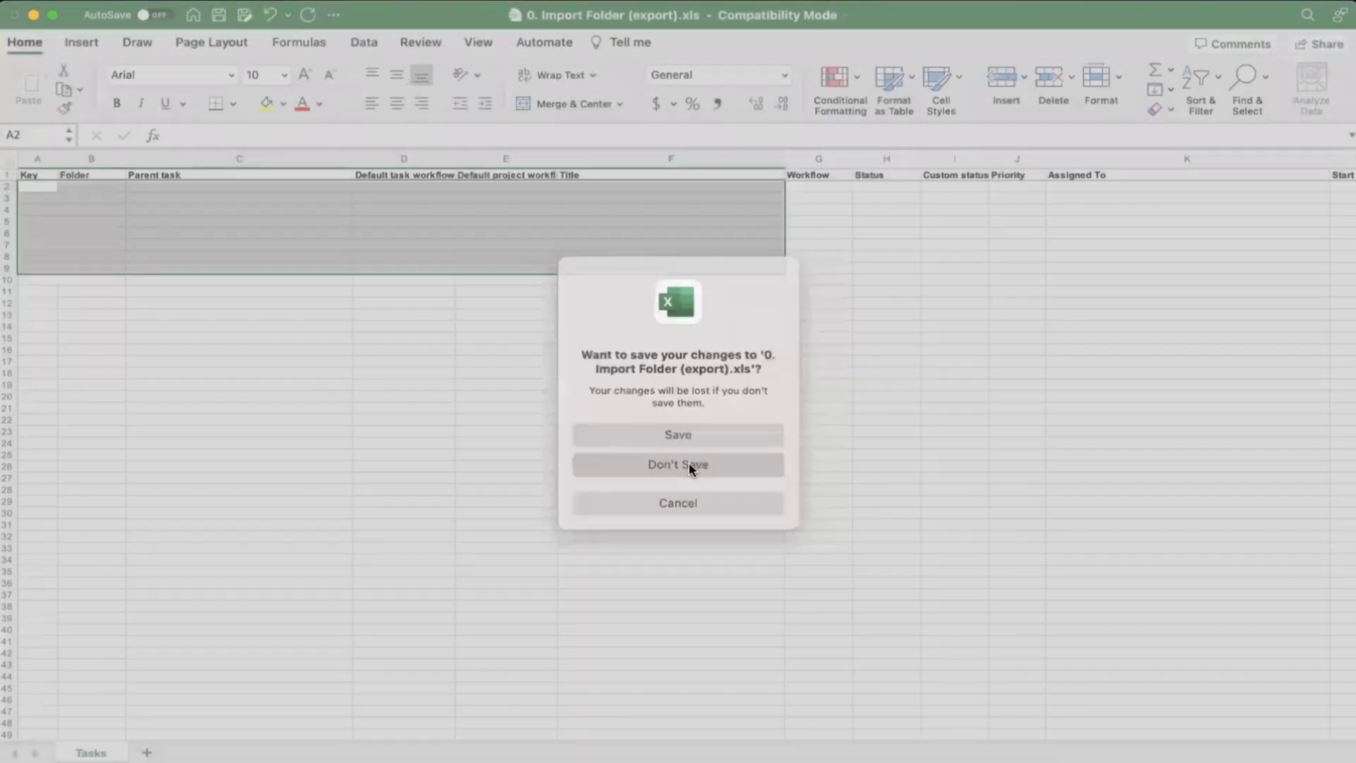
click(689, 464)
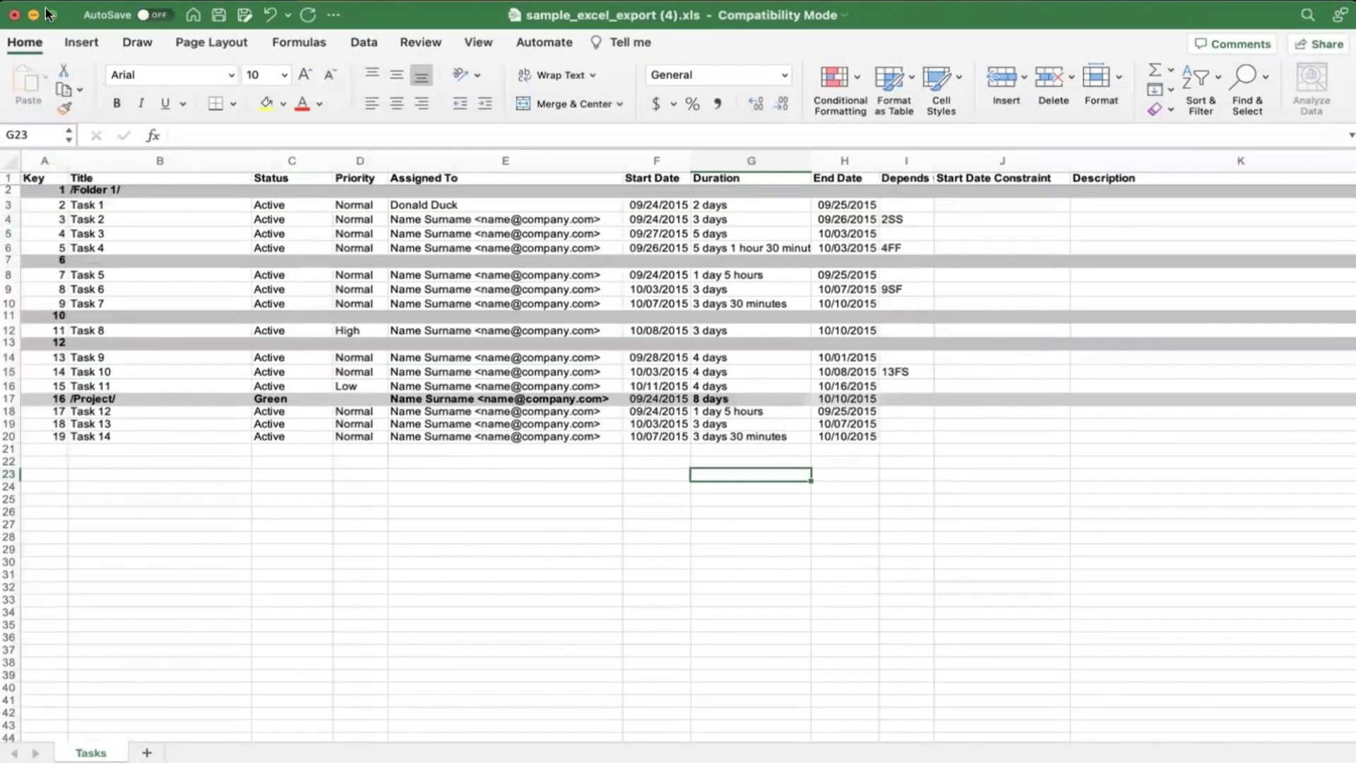
click(12, 15)
click(655, 462)
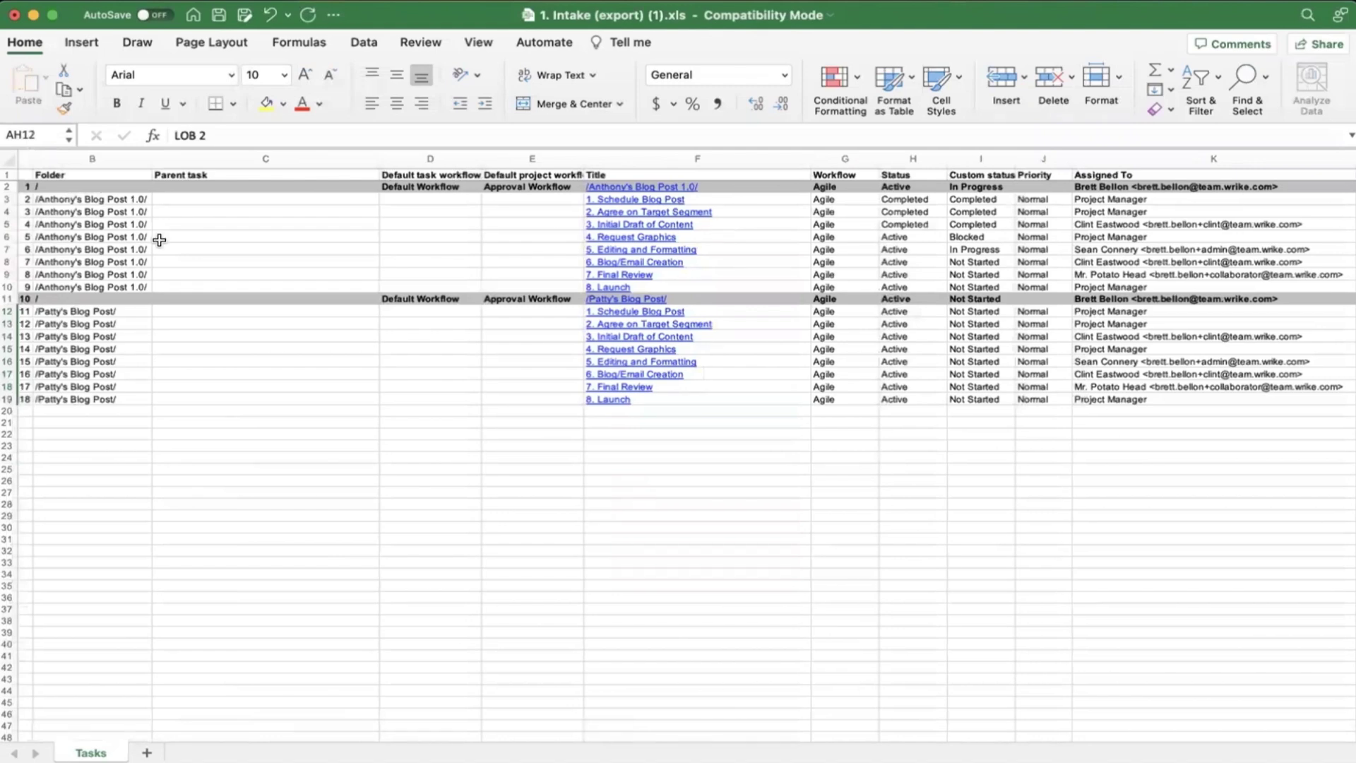
- Switch to the Wrike window through Mission Control
scroll(159, 241, left, 2)
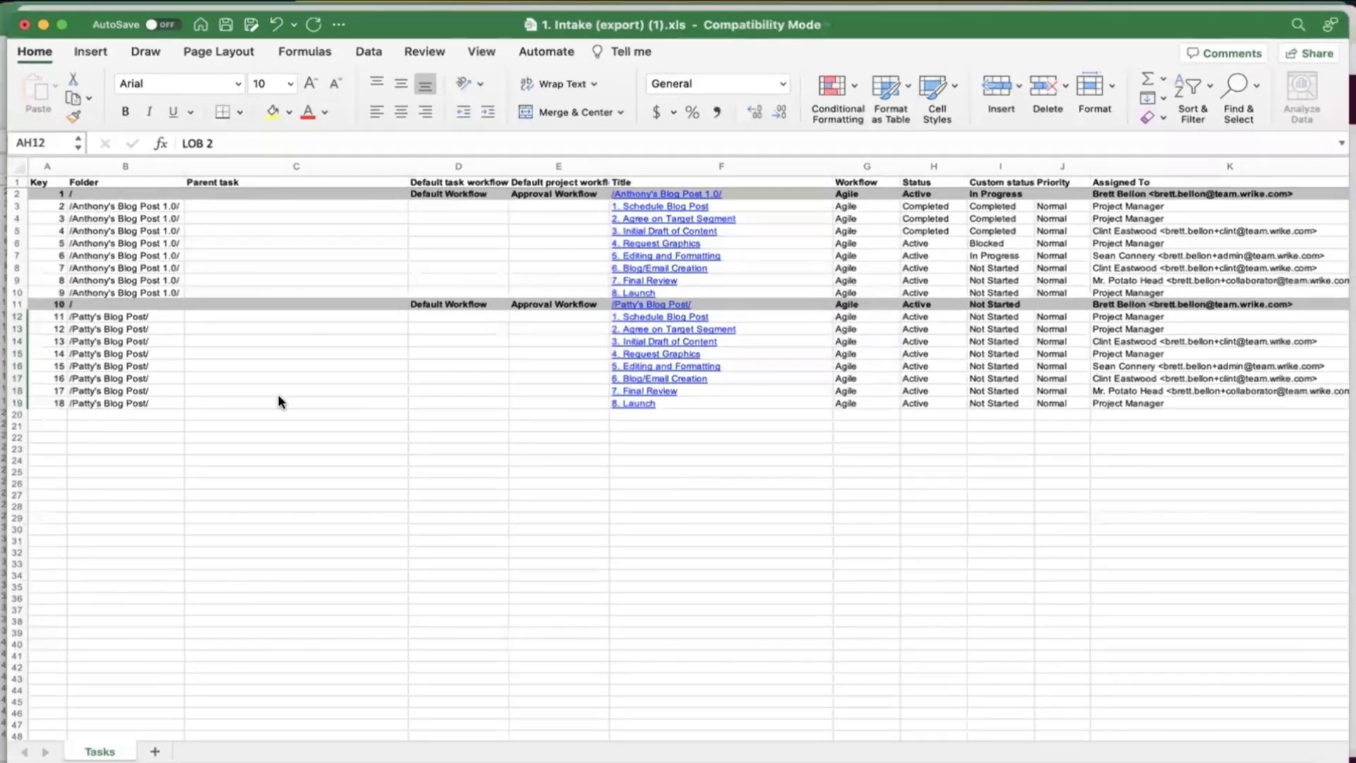
key(ctrl+Up)
click(995, 383)
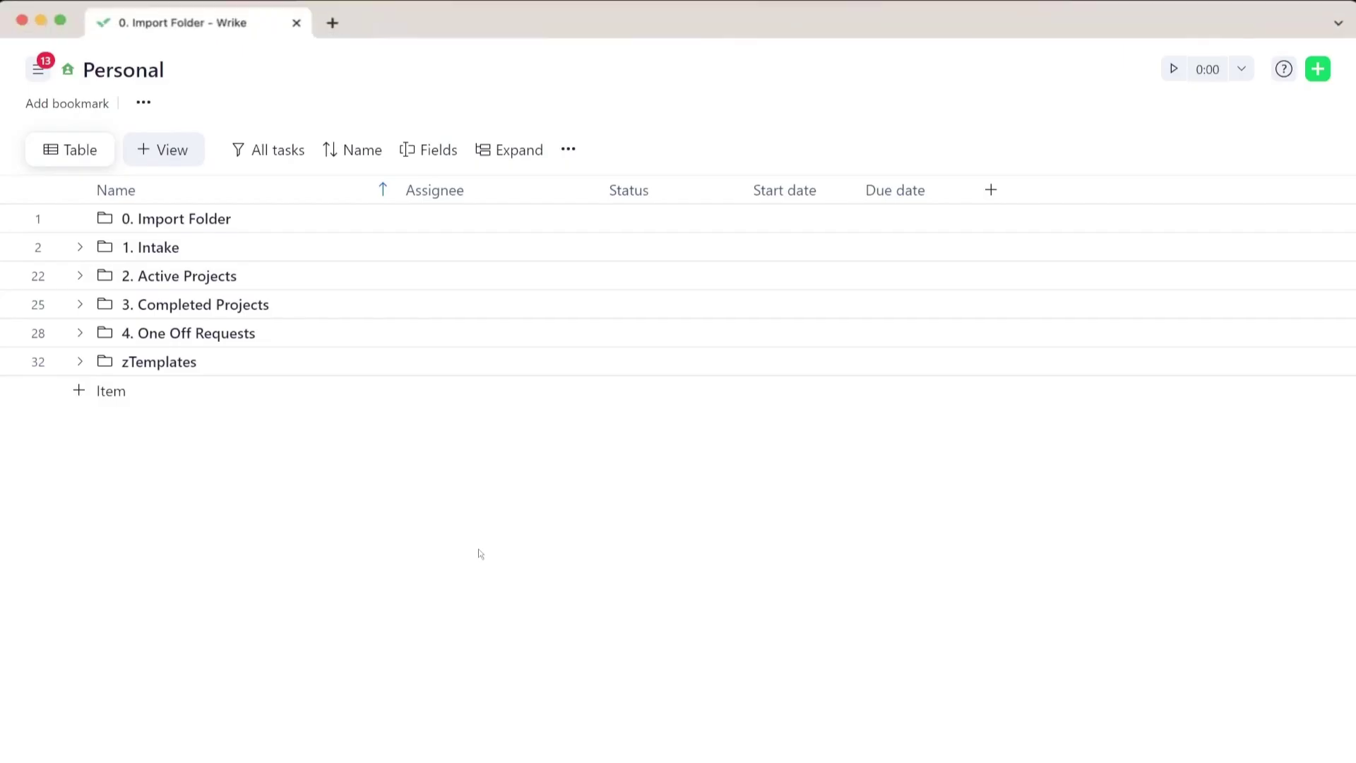
- Export the 1. Intake folder with all its tasks to Excel and open the downloaded file
click(316, 247)
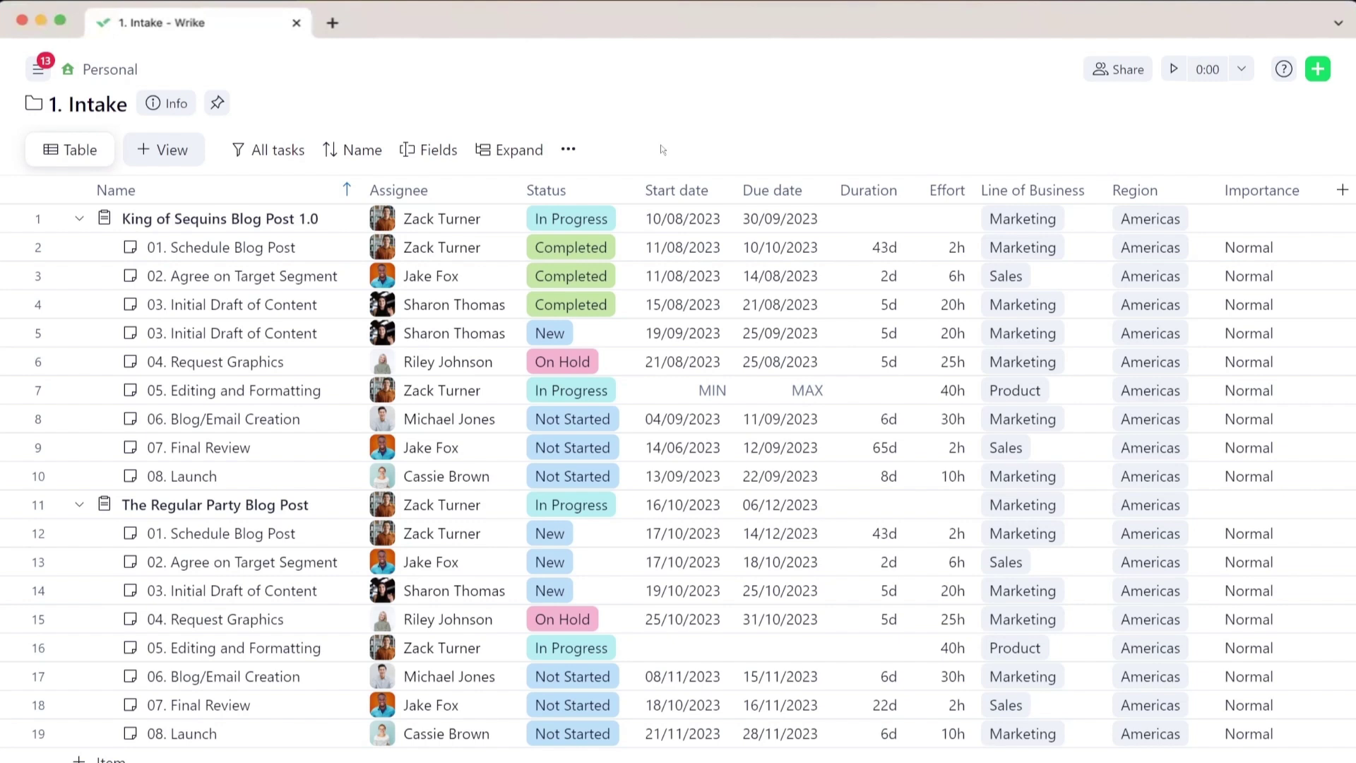
click(568, 151)
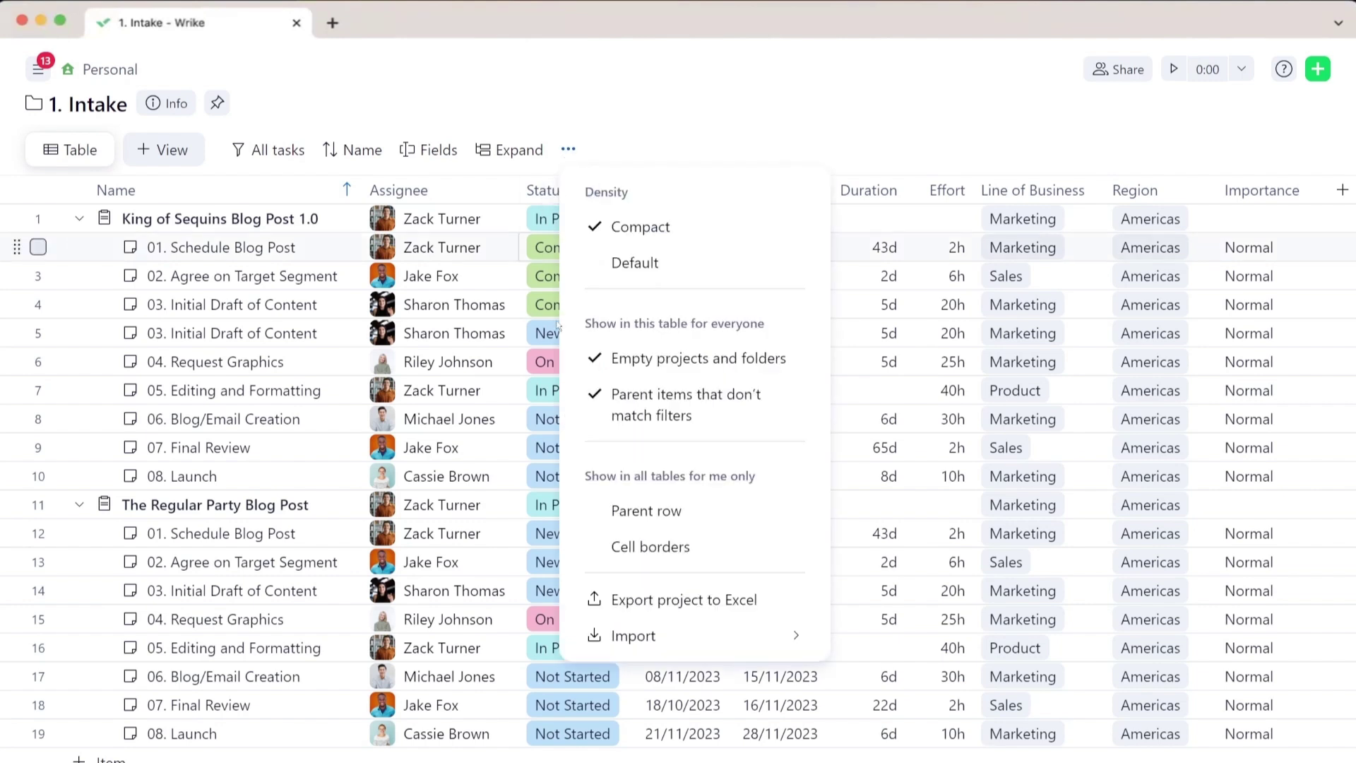
click(651, 602)
click(512, 449)
click(548, 519)
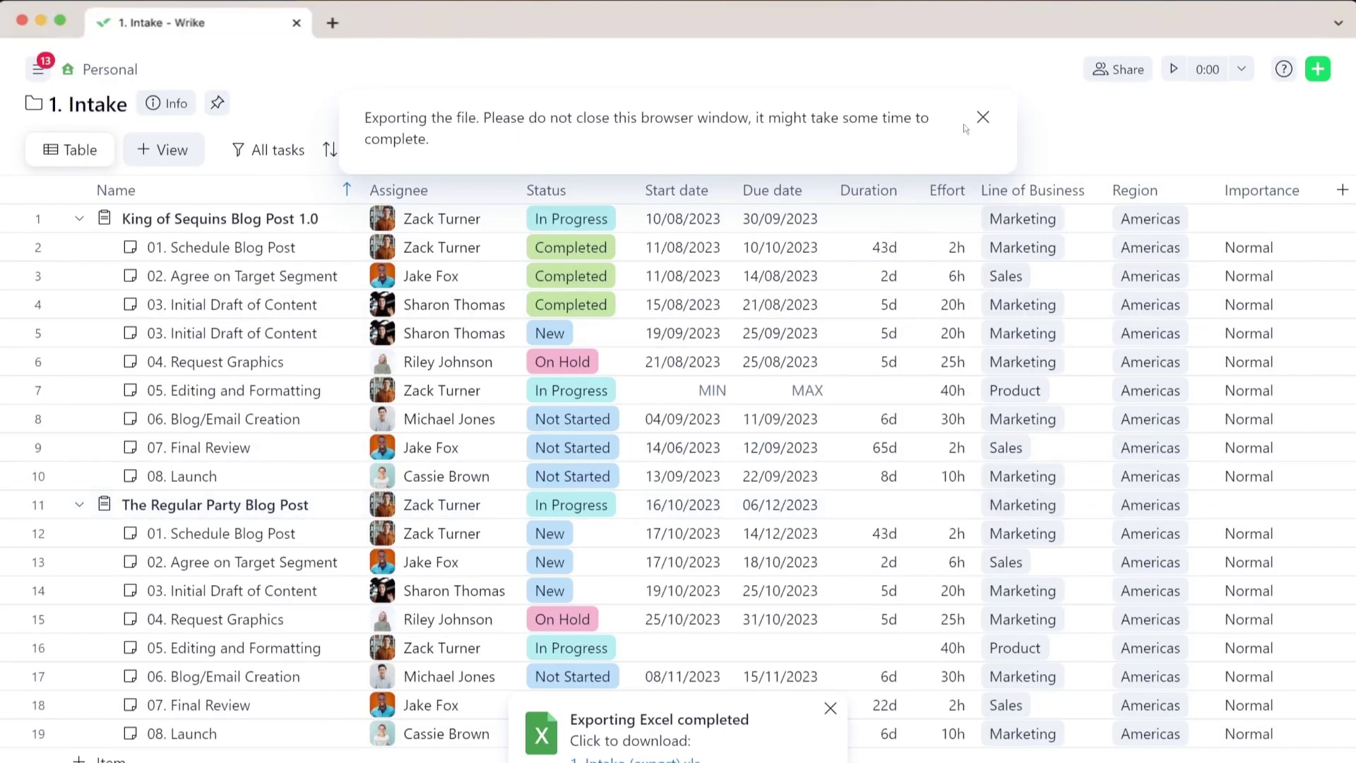
click(983, 118)
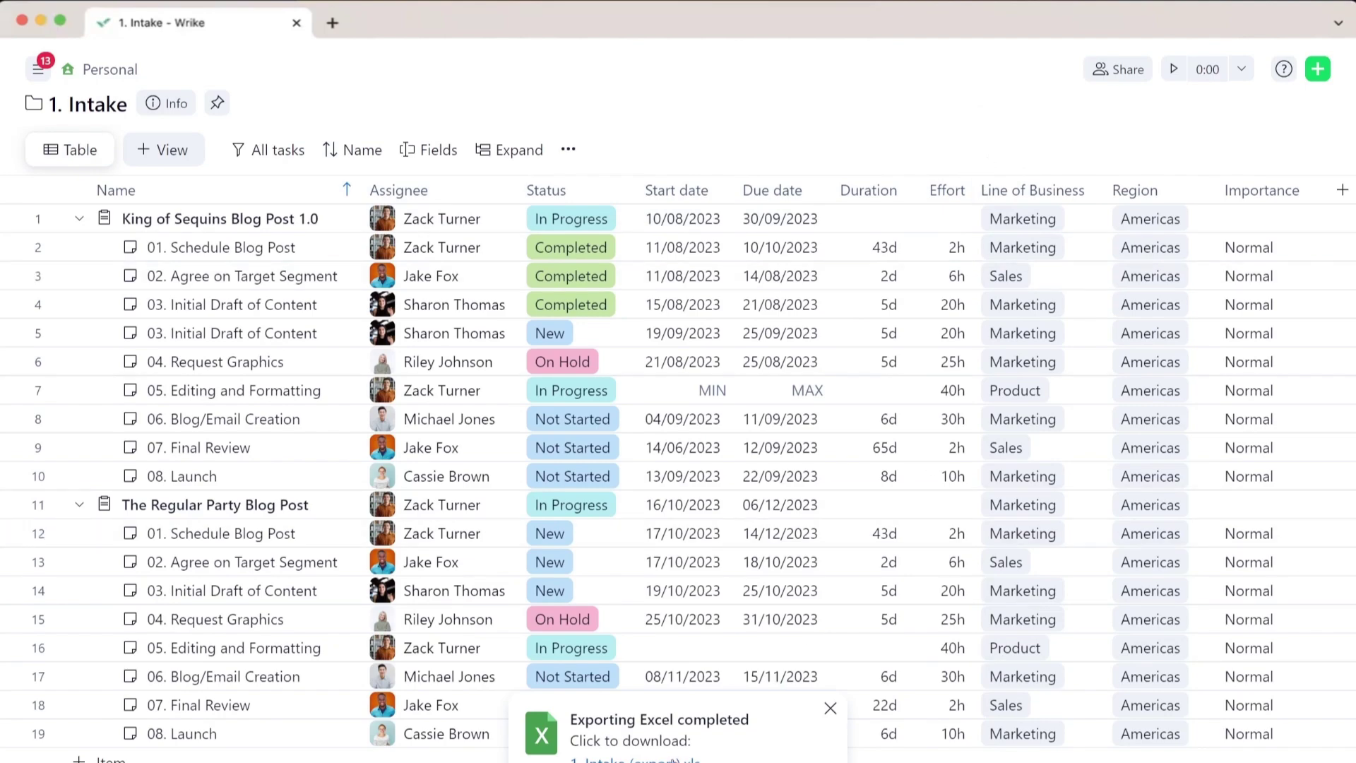
click(672, 760)
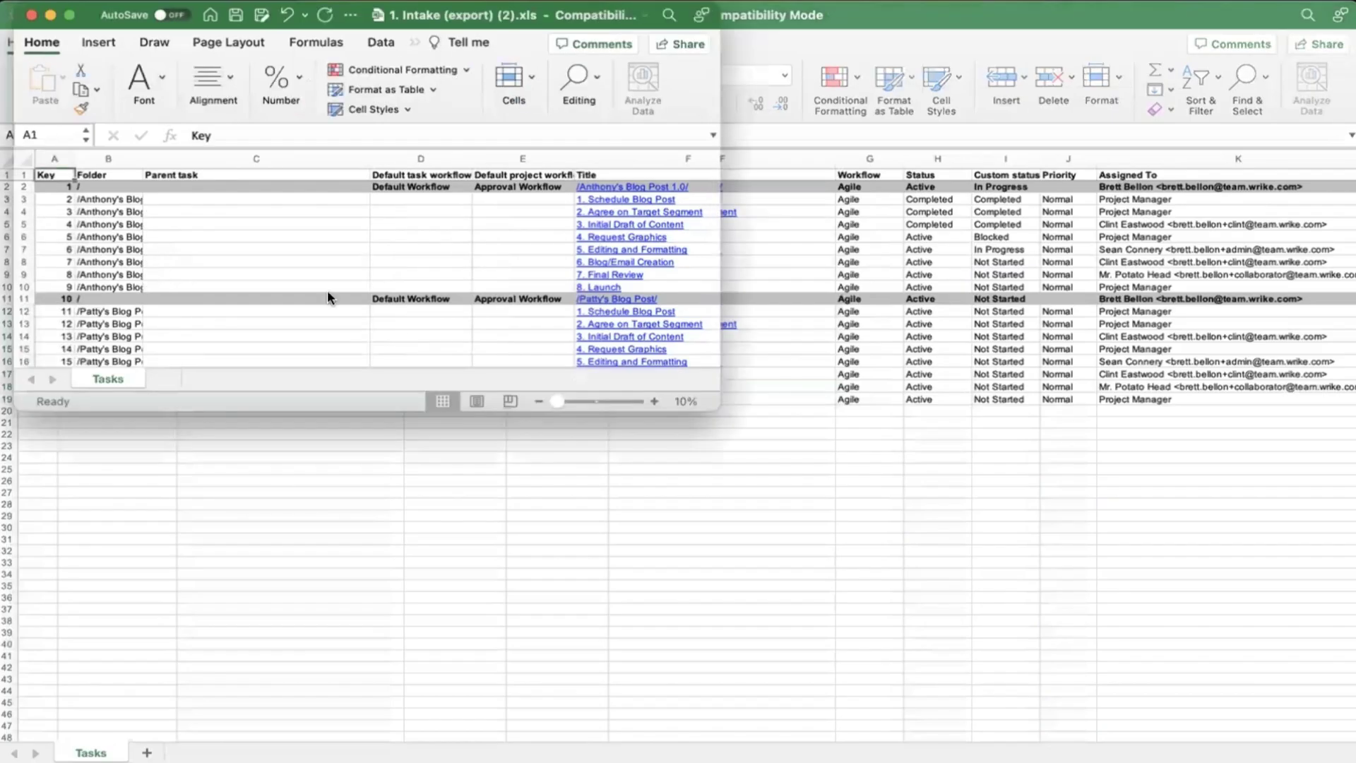
- Maximise the export window, widen the Folder column, and select the rows 3–10 task titles and folders
double_click(93, 29)
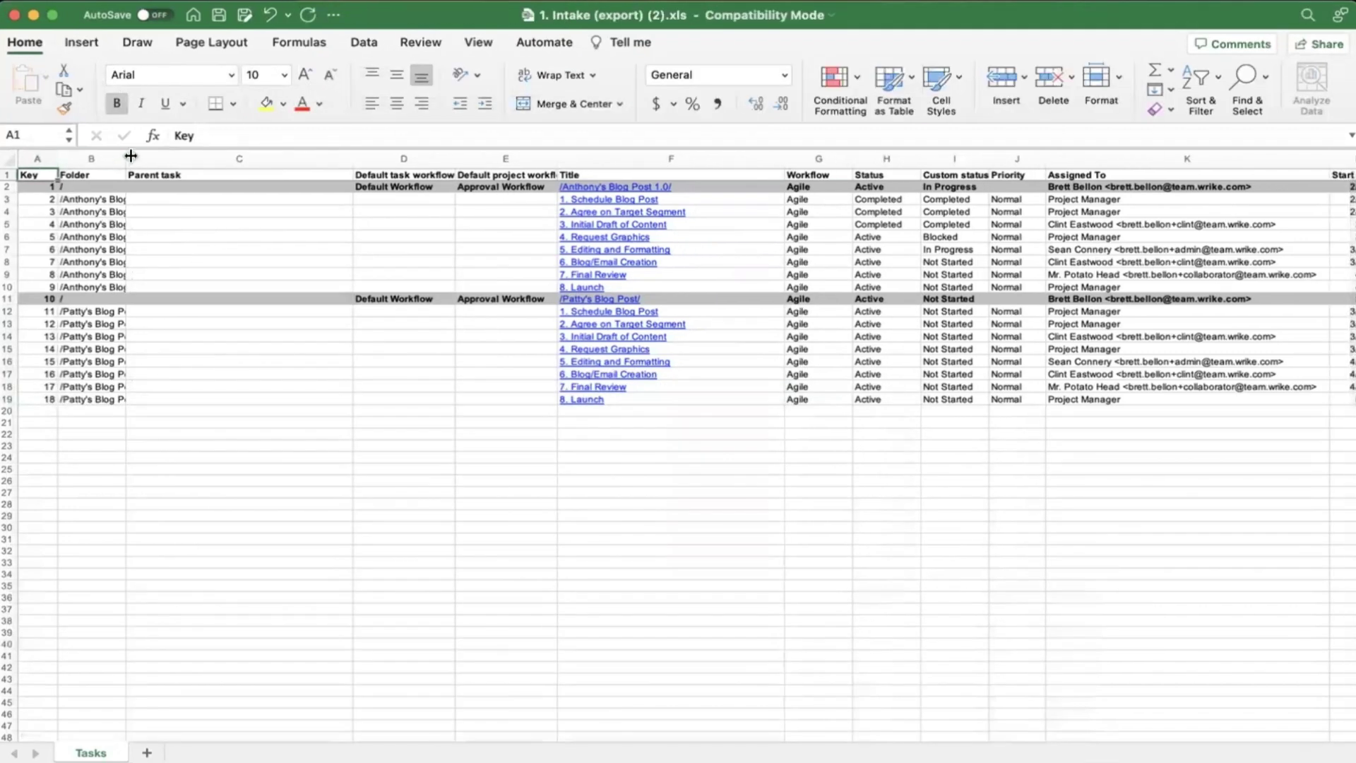
drag(131, 156, 177, 156)
click(782, 207)
drag(782, 206, 164, 286)
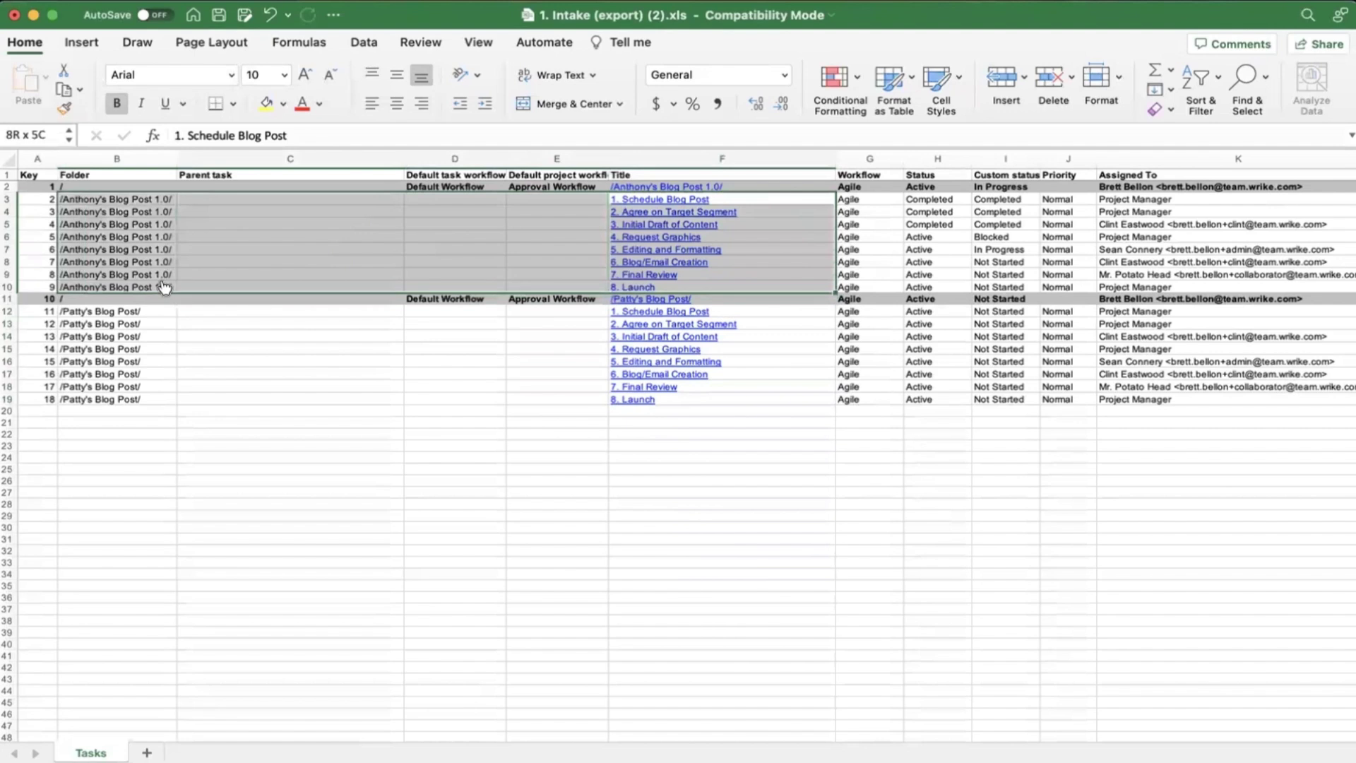
click(290, 261)
drag(106, 200, 111, 288)
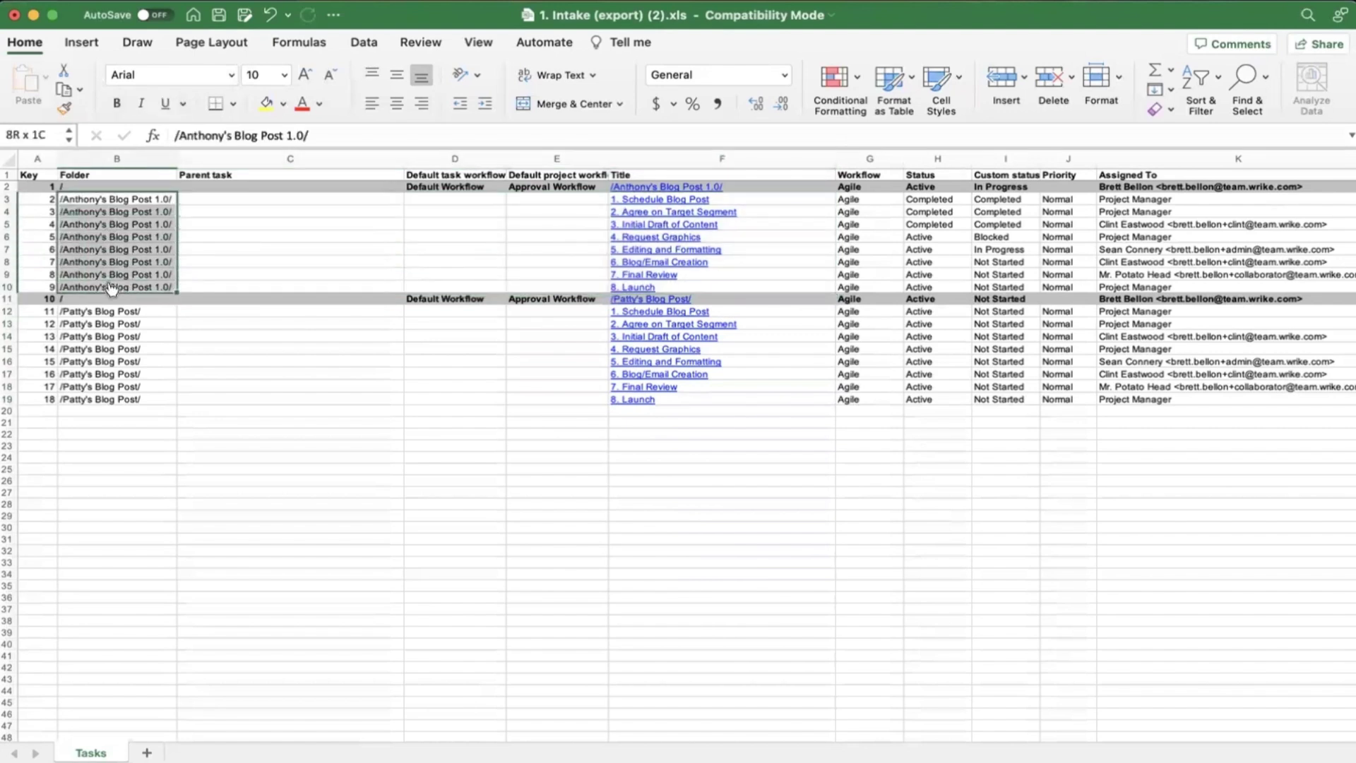
- Review the folder and project title cells, select the second project's rows, then pick the empty cell below
click(182, 159)
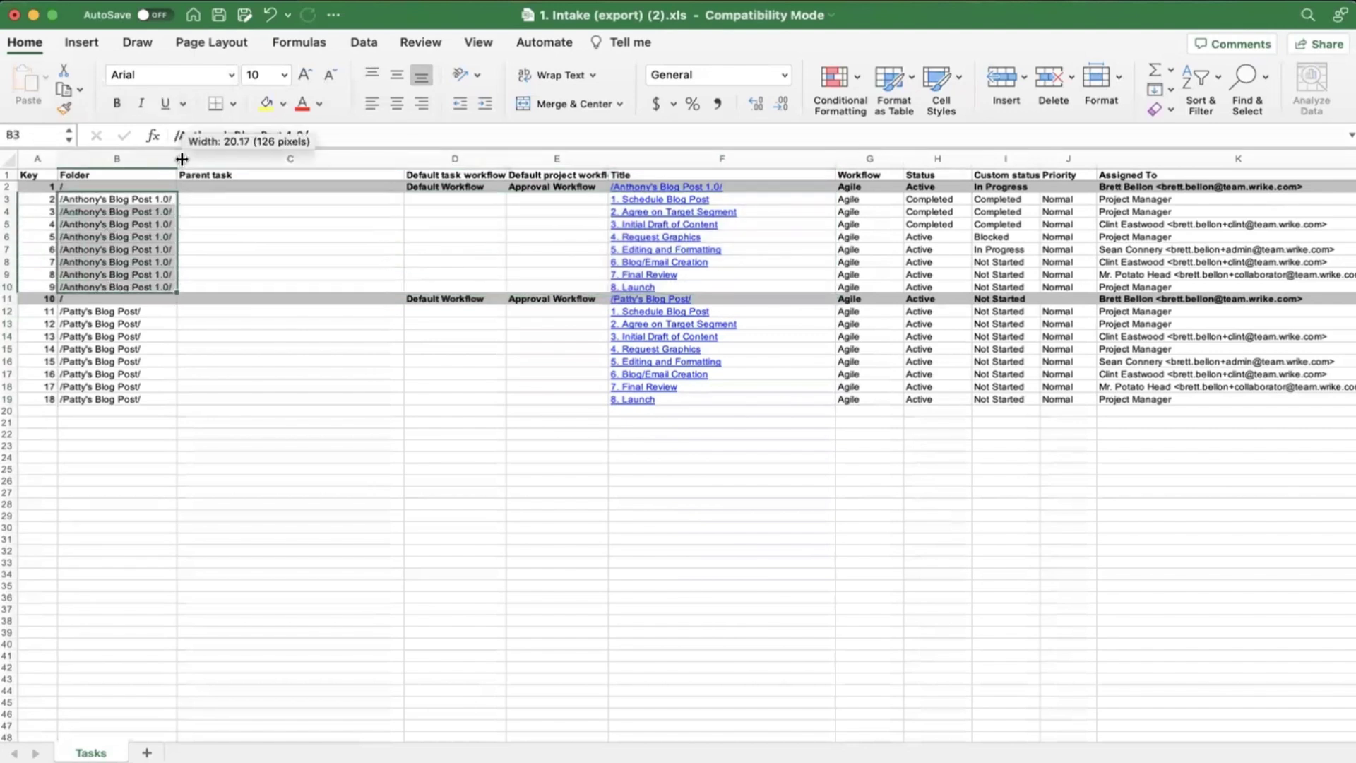
click(147, 219)
click(136, 209)
key(Up)
key(Right)
key(Up)
key(Right)
key(Right)
key(Right)
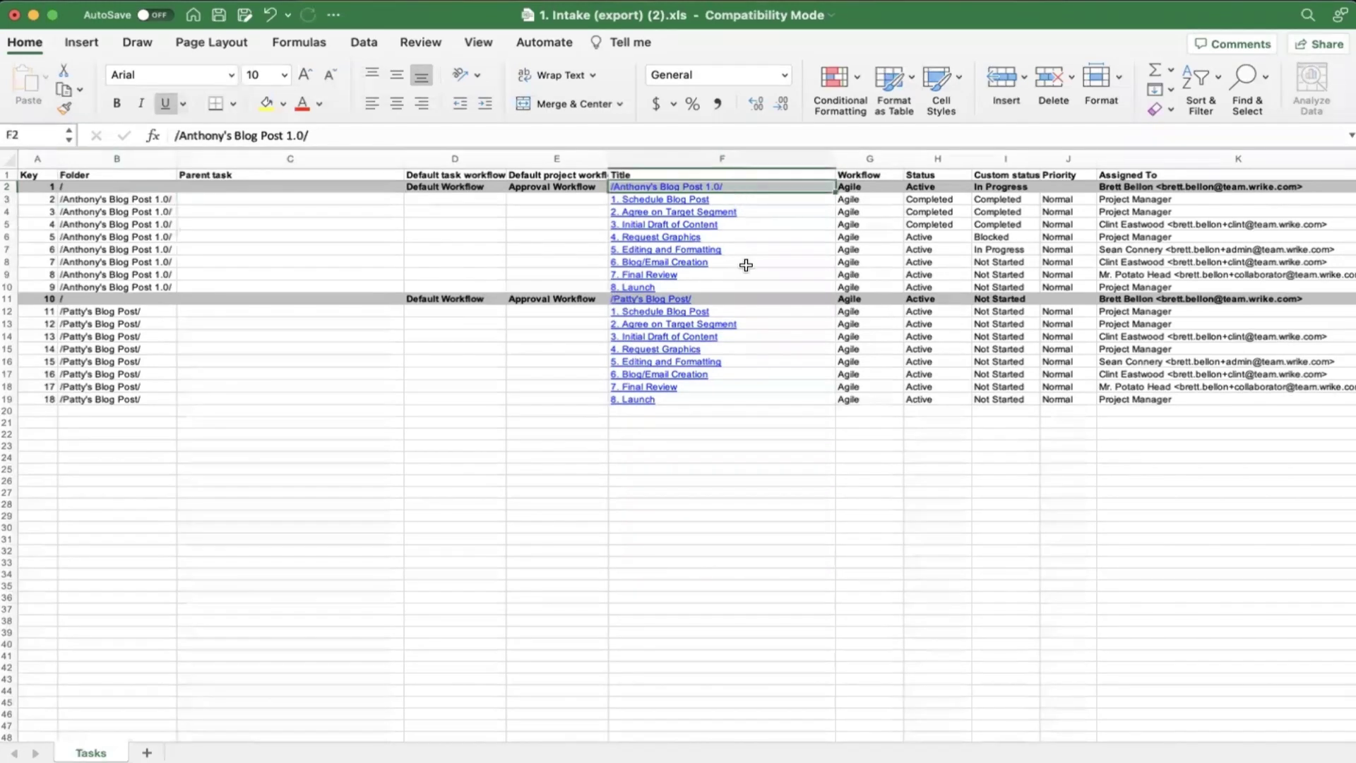
drag(742, 299, 12, 415)
click(70, 412)
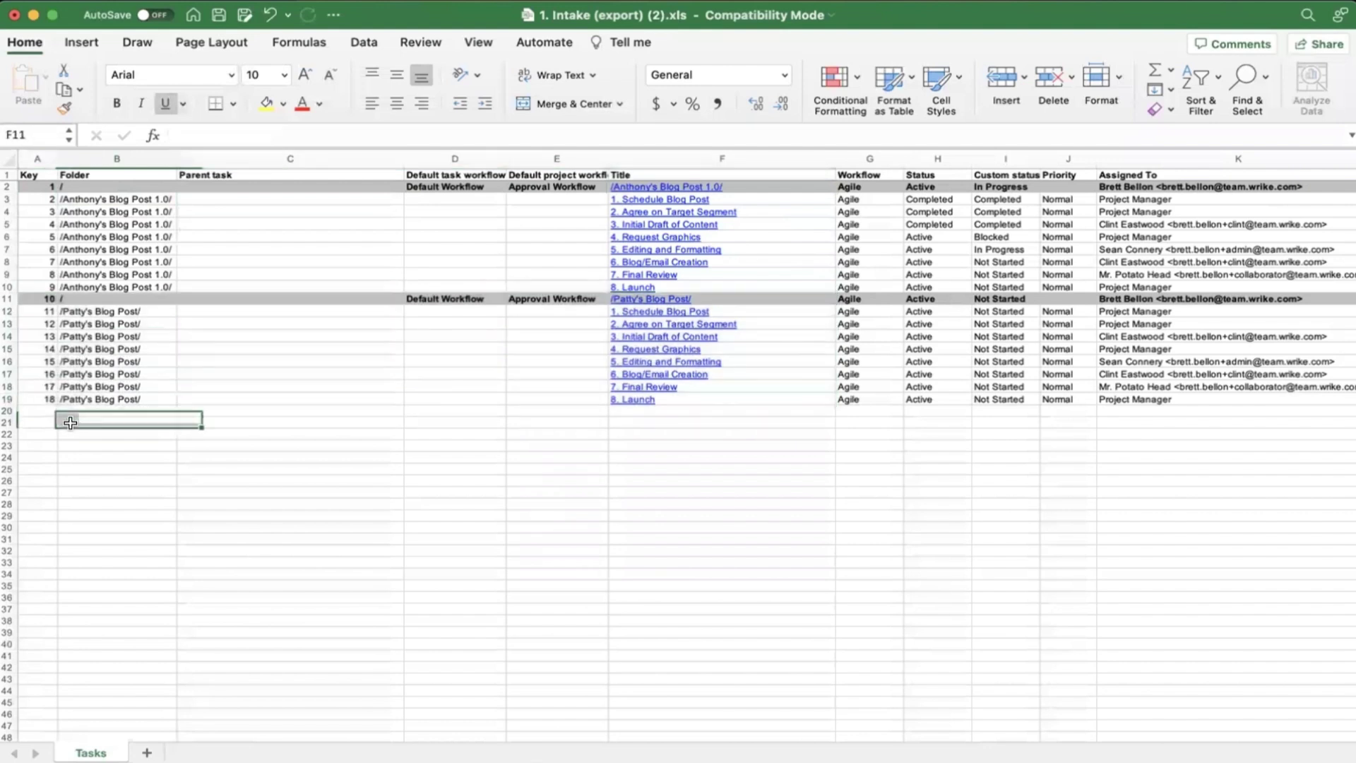
- Enter the new project title /Mary's Project/ followed by tasks Task 1 and Task 2
key(Tab)
key(Tab)
key(Tab)
key(Tab)
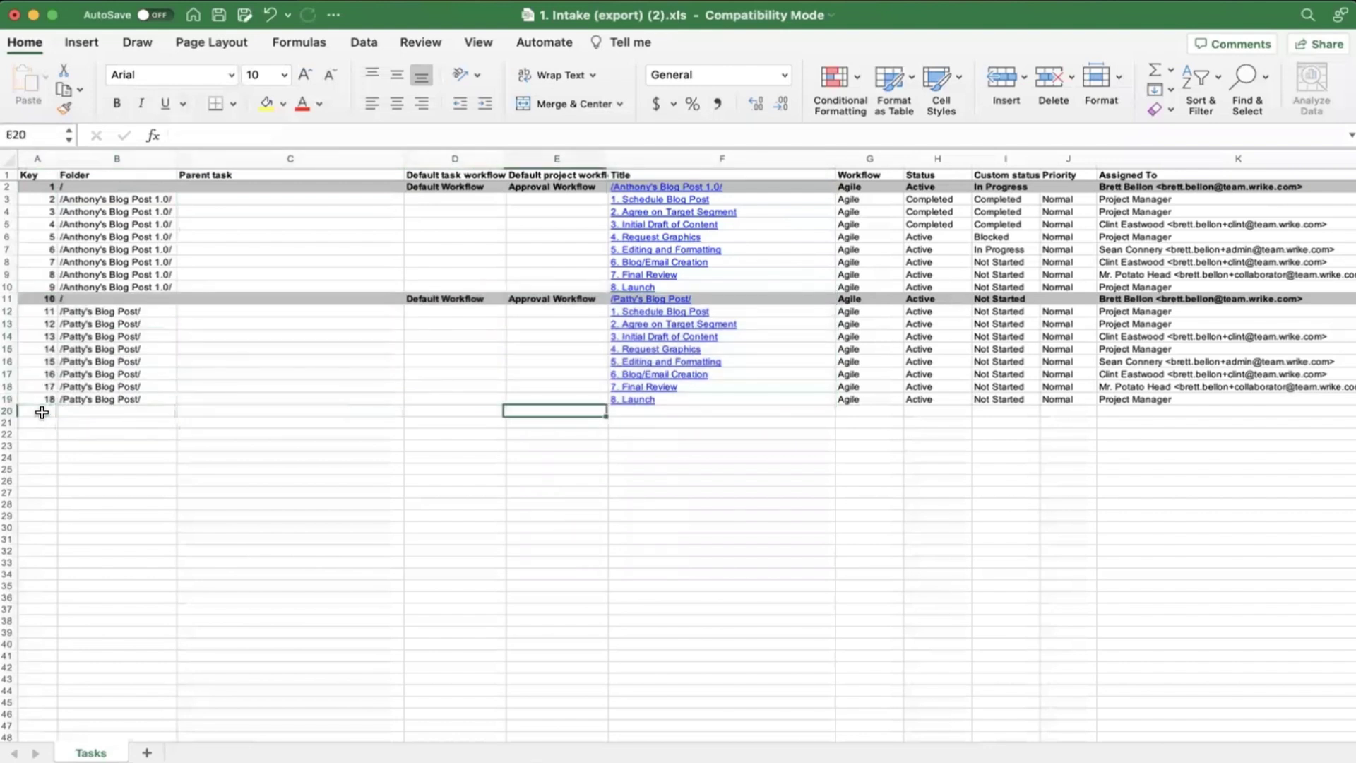
text(/Mary's Project/)
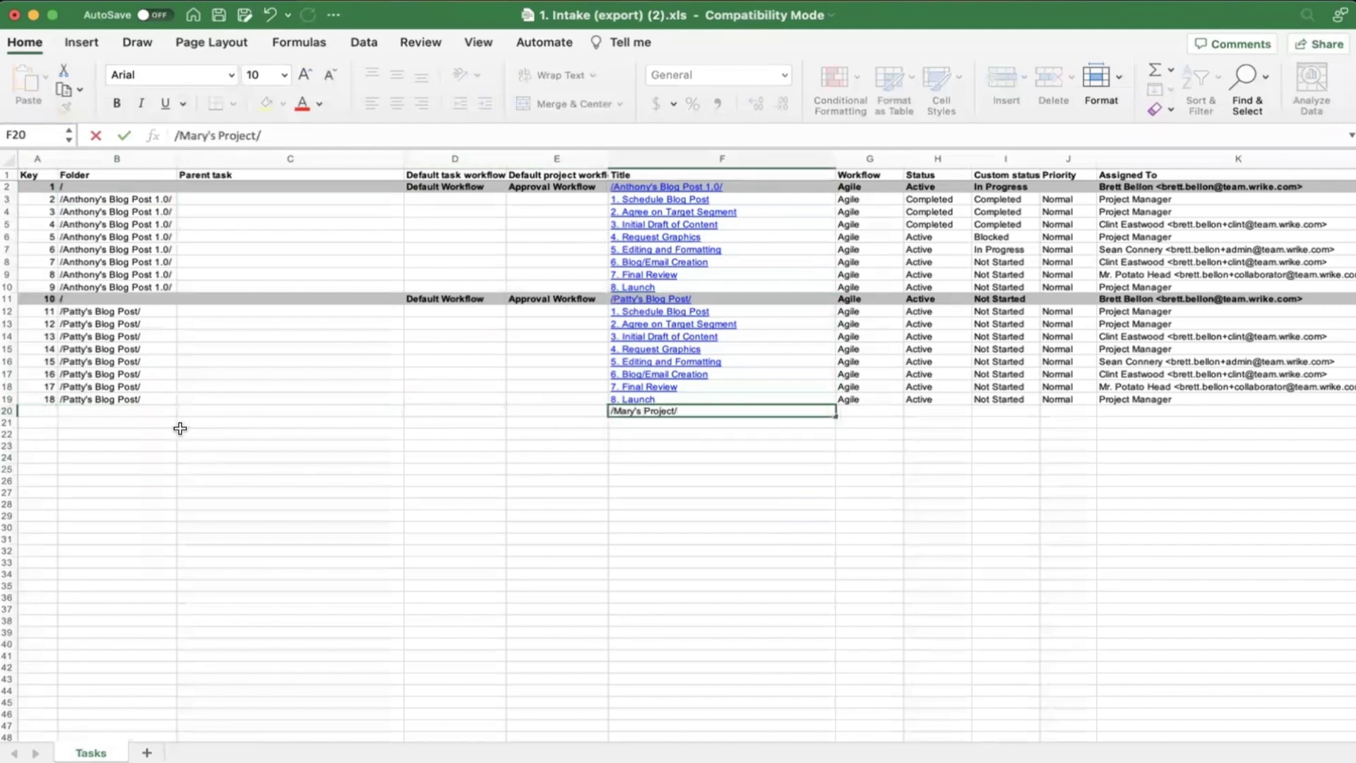
key(Return)
text(Task 1)
key(Return)
text(Task)
key(Return)
- Copy /Mary's Project/ into the Folder cells of rows 21 and 20
key(Up)
key(Up)
key(Up)
key(super+c)
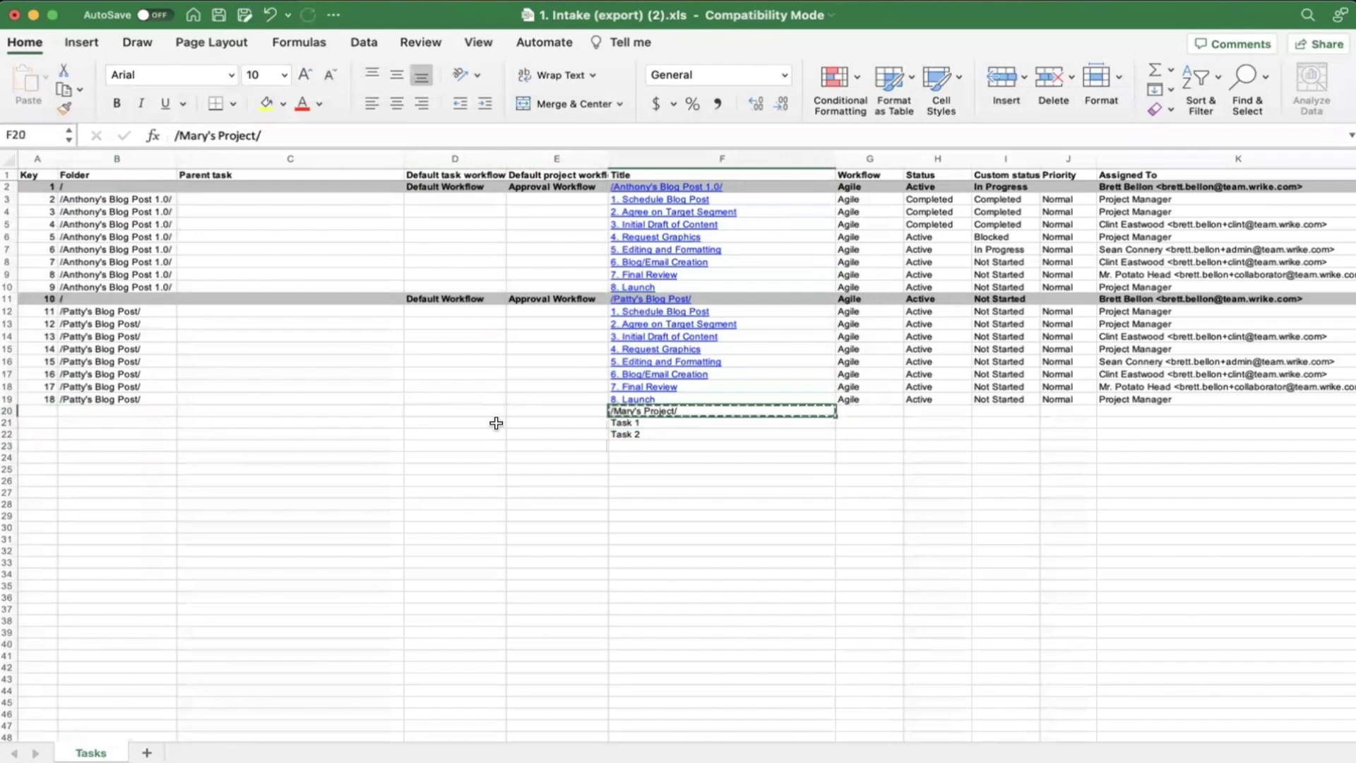
click(96, 424)
key(super+v)
click(104, 406)
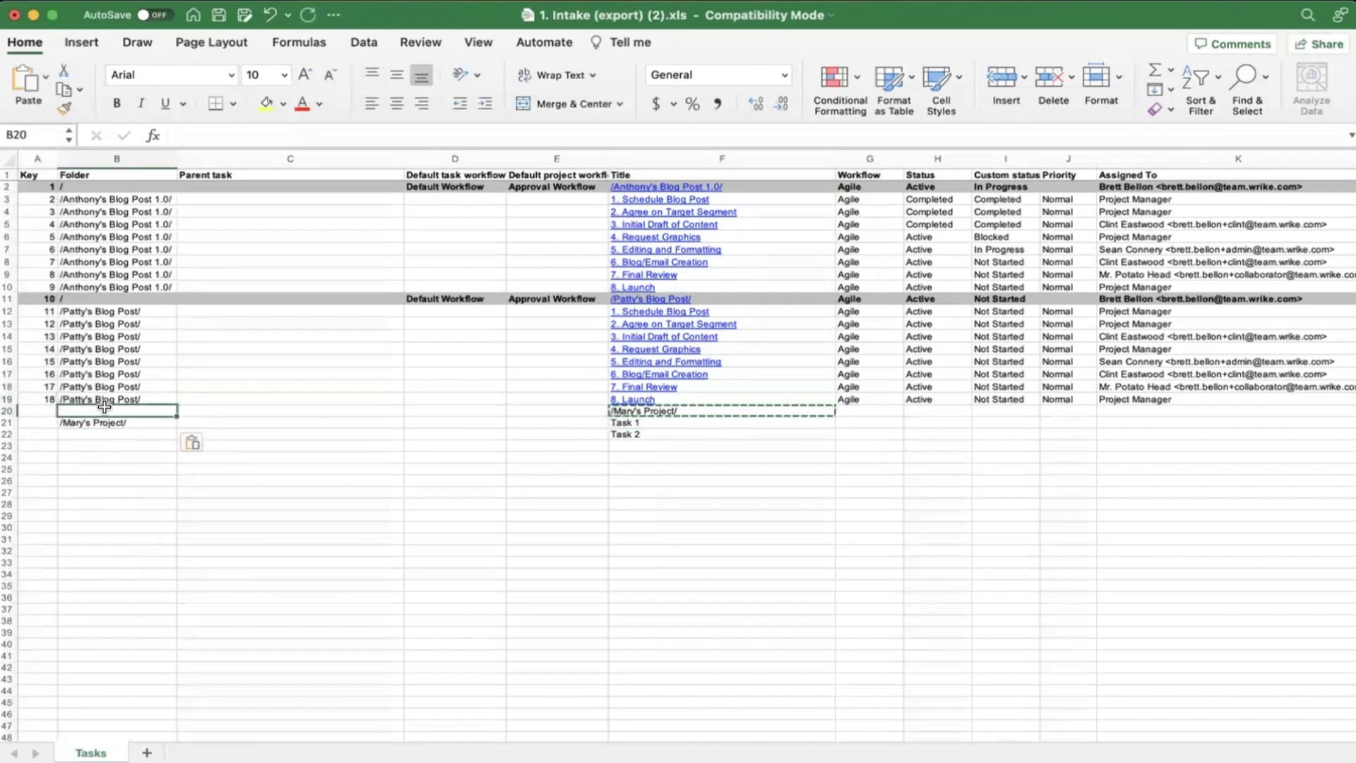
key(super+v)
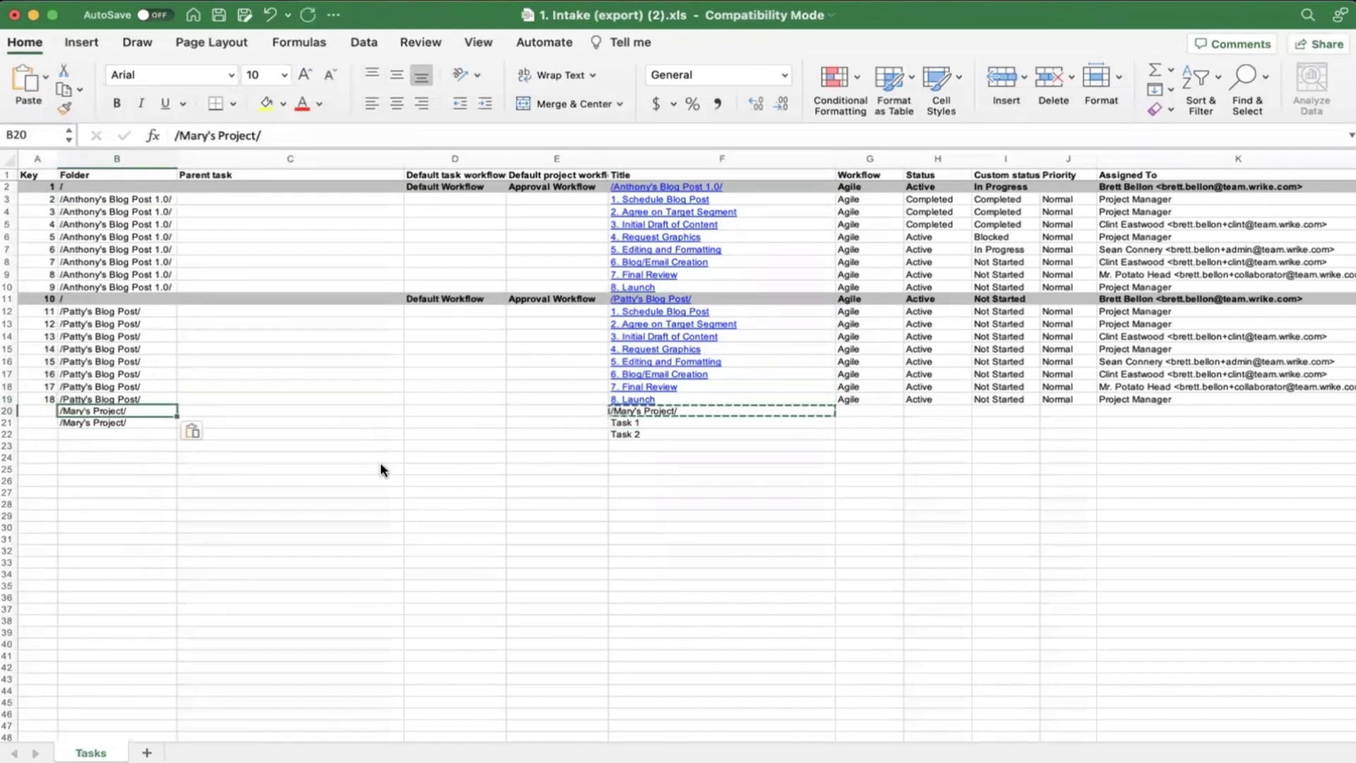
click(640, 528)
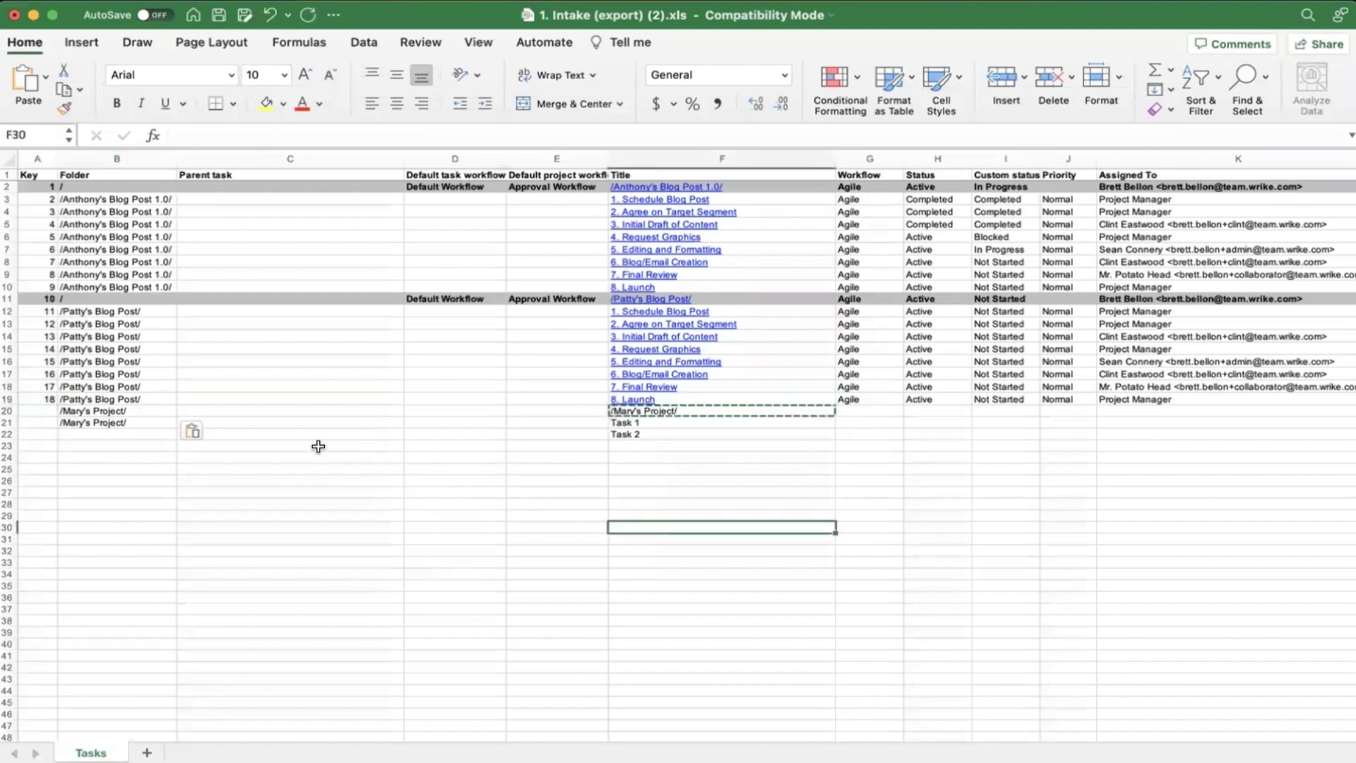
click(92, 424)
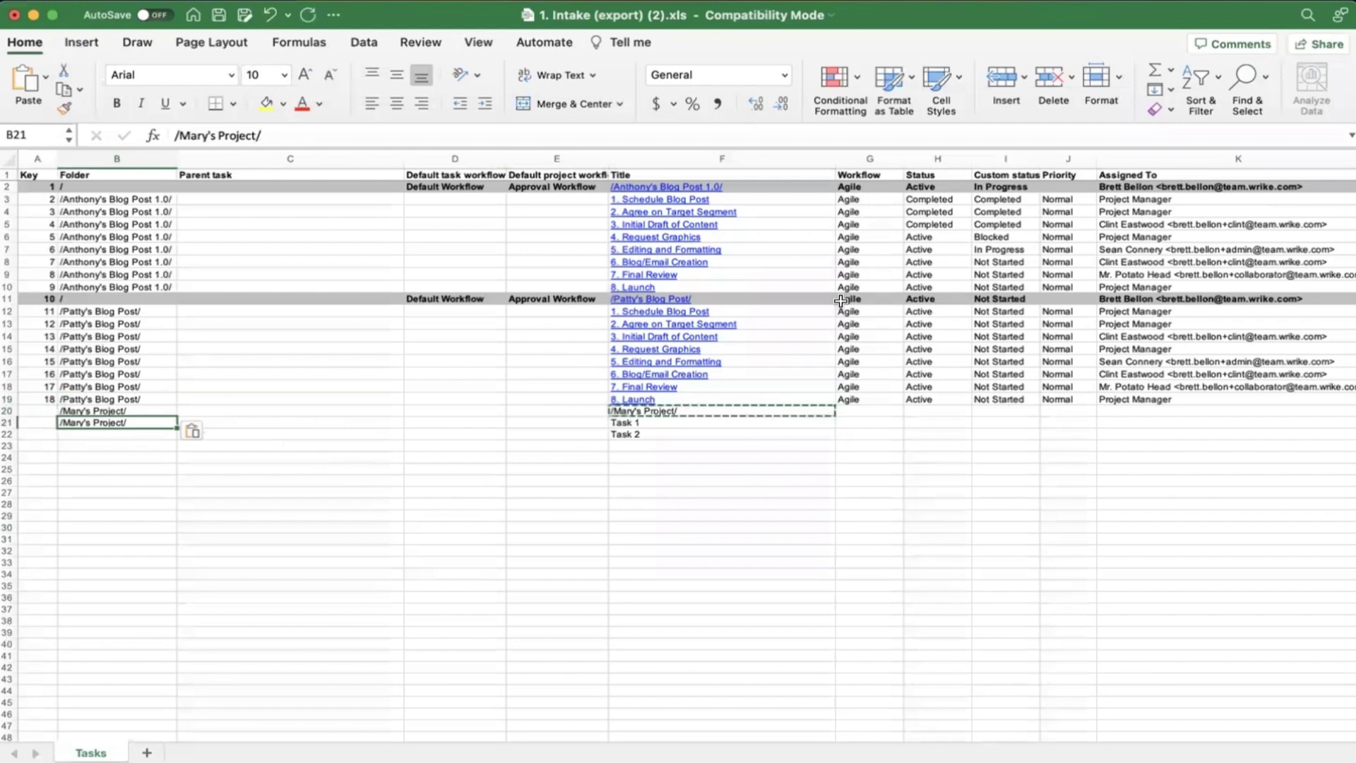
- Review the Custom status, Effort and custom field columns through Line of Business
scroll(840, 302, right, 5)
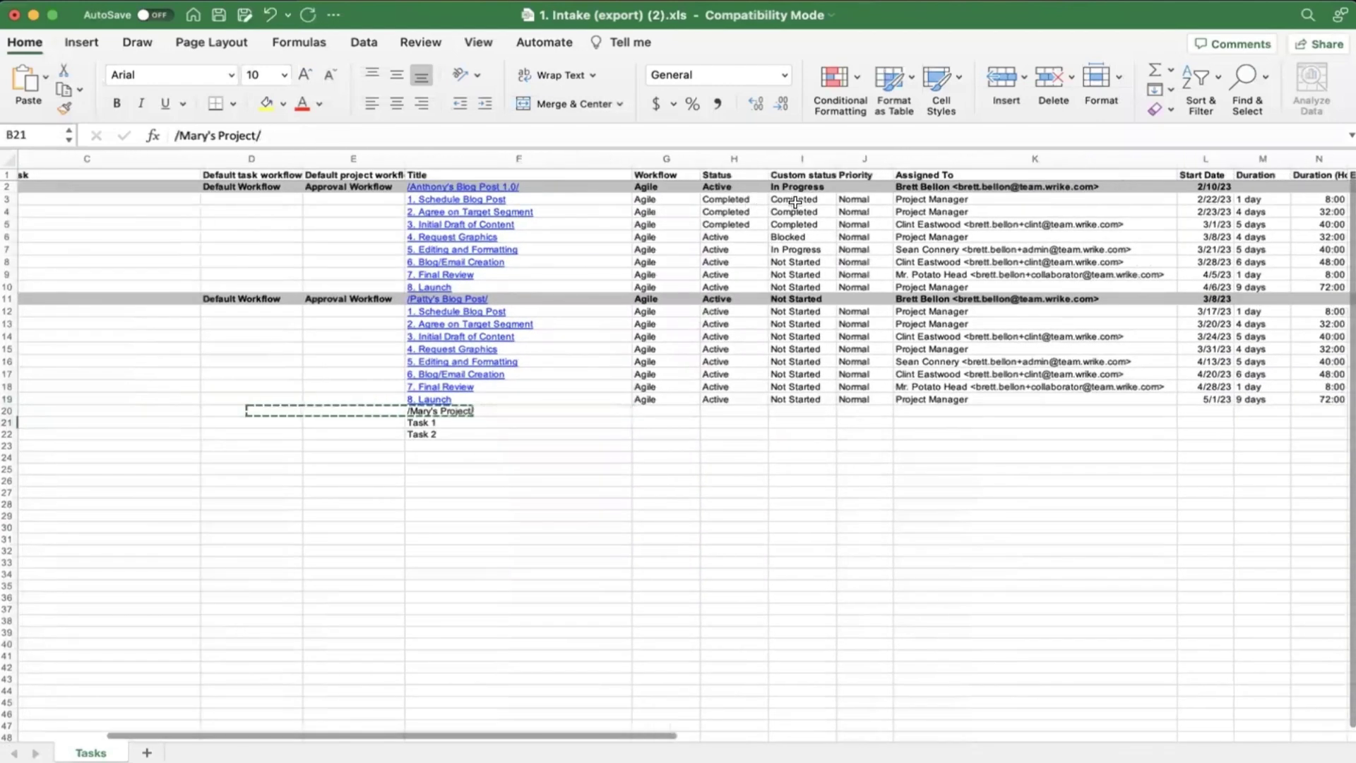
scroll(795, 203, right, 2)
drag(583, 201, 609, 377)
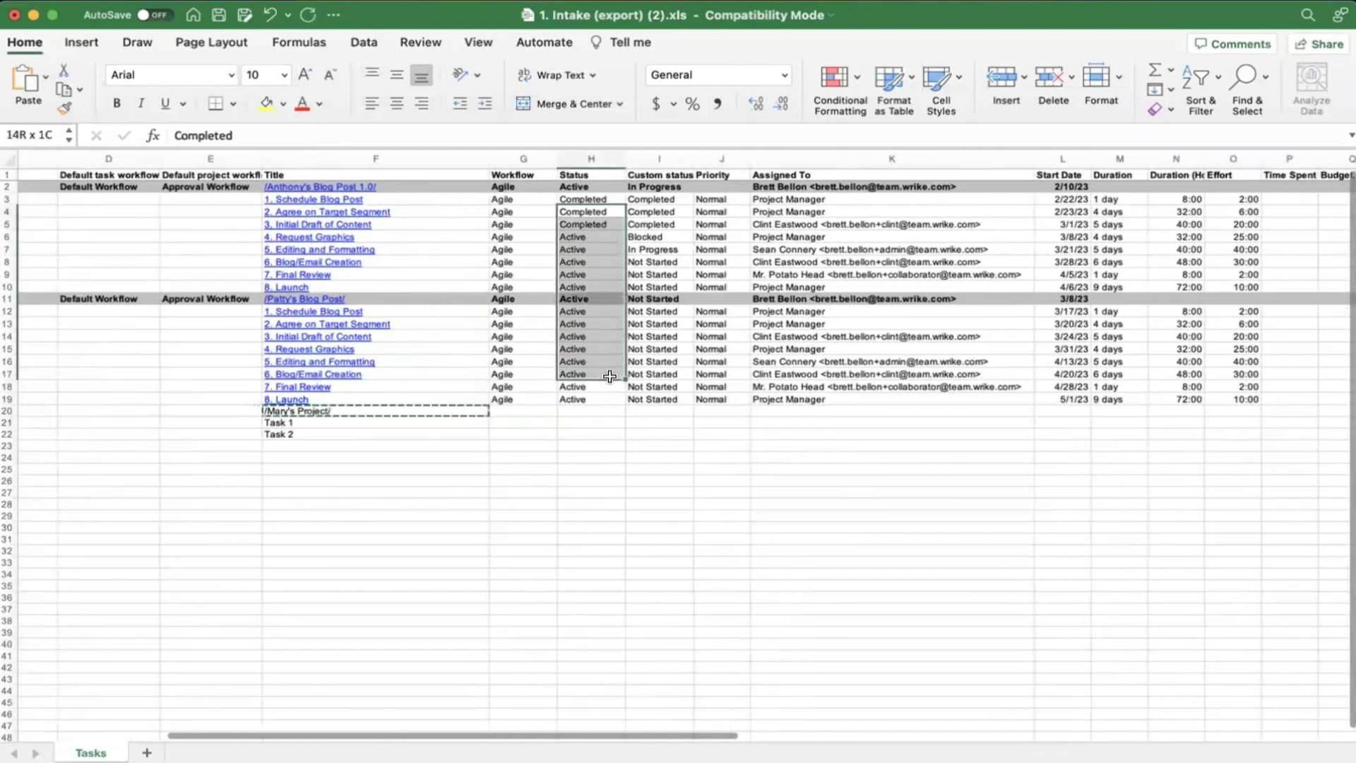
drag(652, 199, 688, 393)
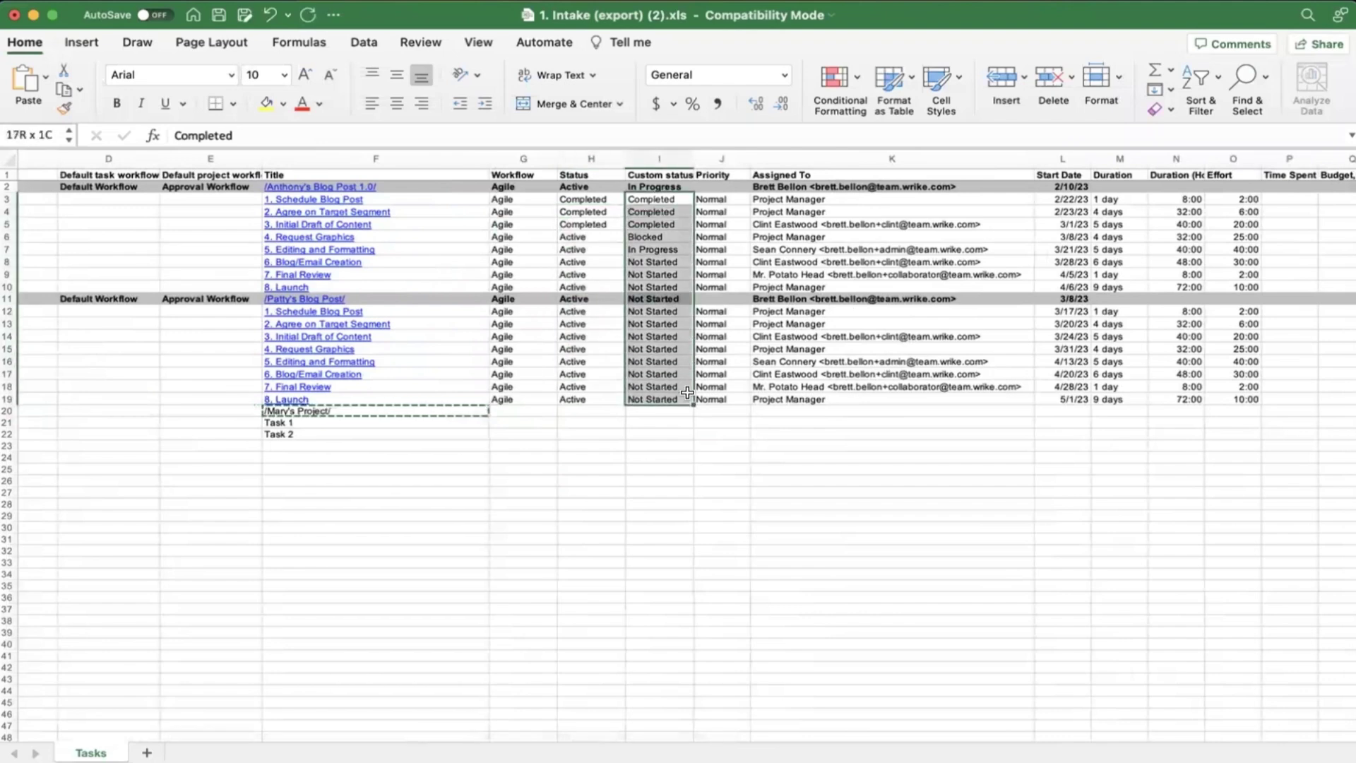
scroll(927, 287, right, 5)
drag(915, 212, 919, 377)
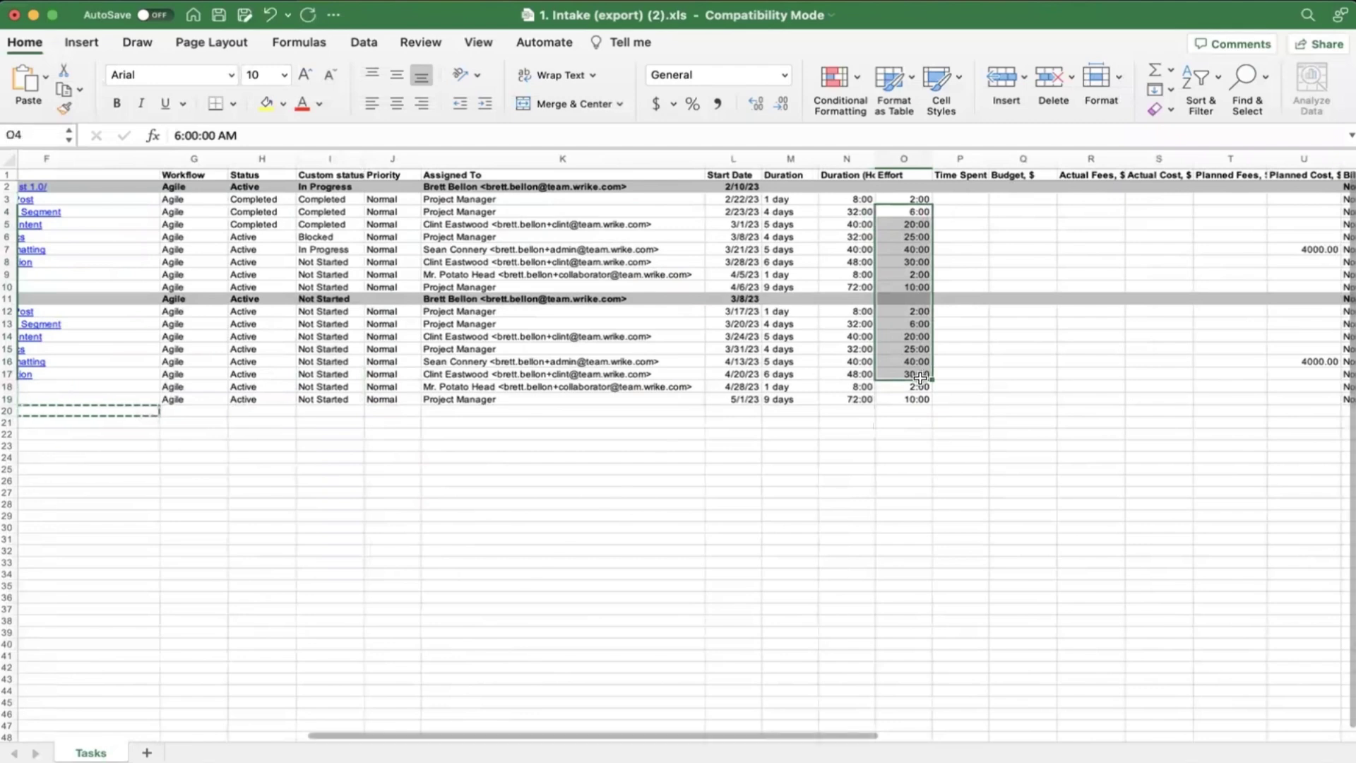
scroll(947, 327, right, 6)
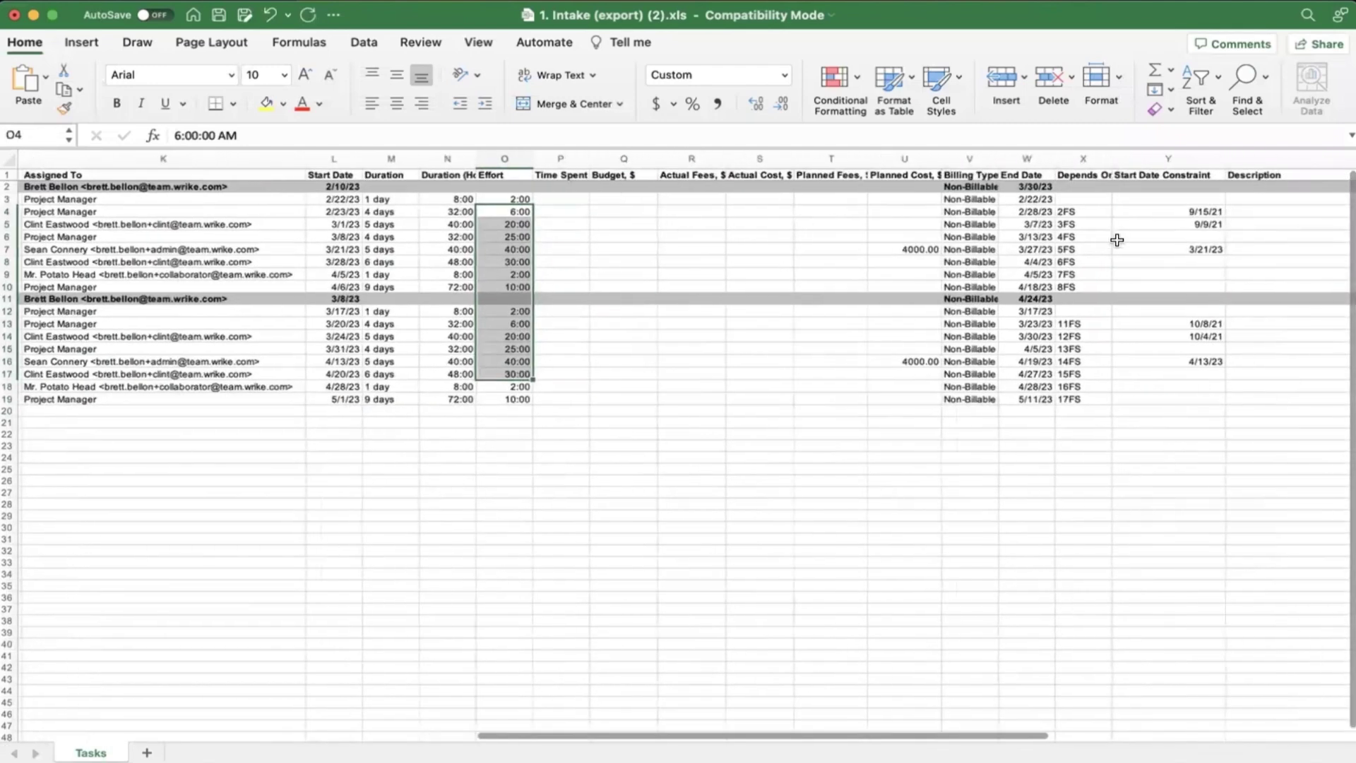
scroll(1117, 241, right, 7)
scroll(1095, 212, right, 1)
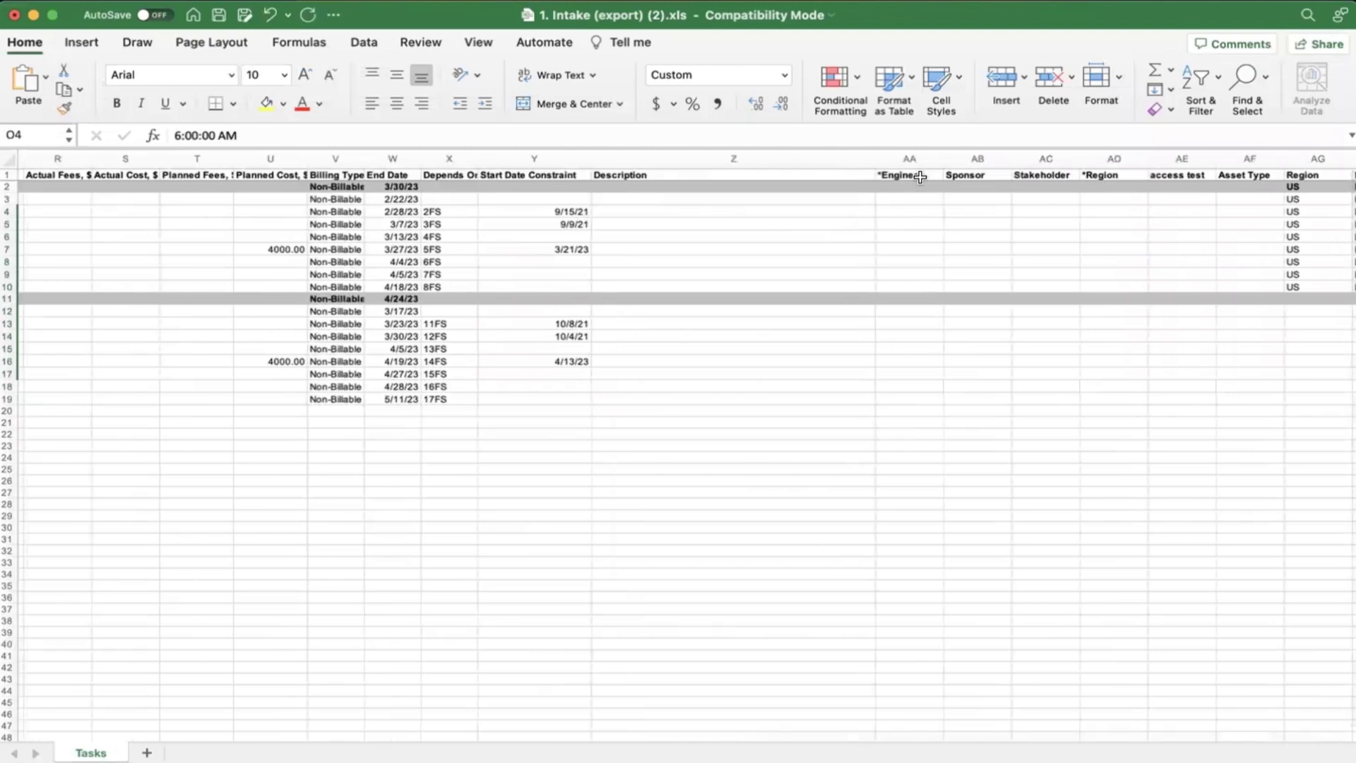
scroll(1086, 302, right, 5)
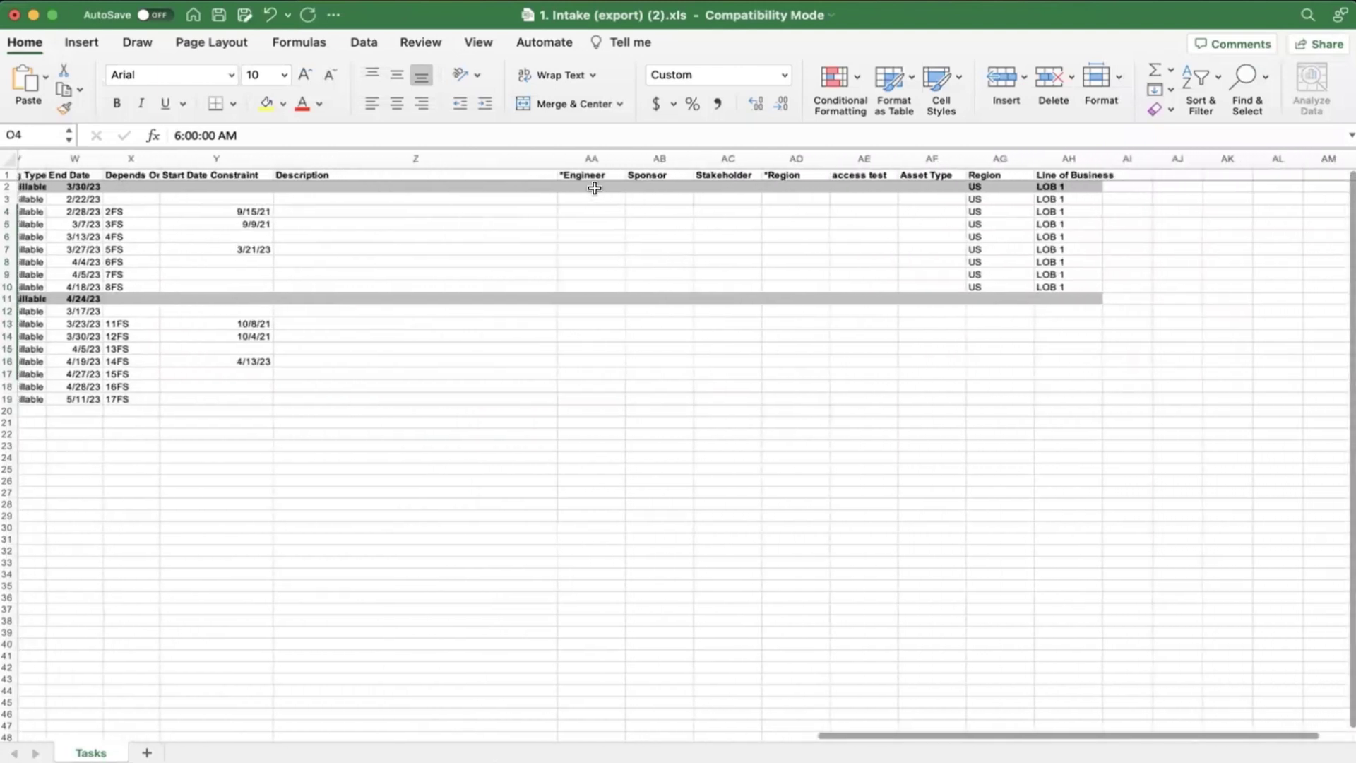
drag(584, 176, 1094, 161)
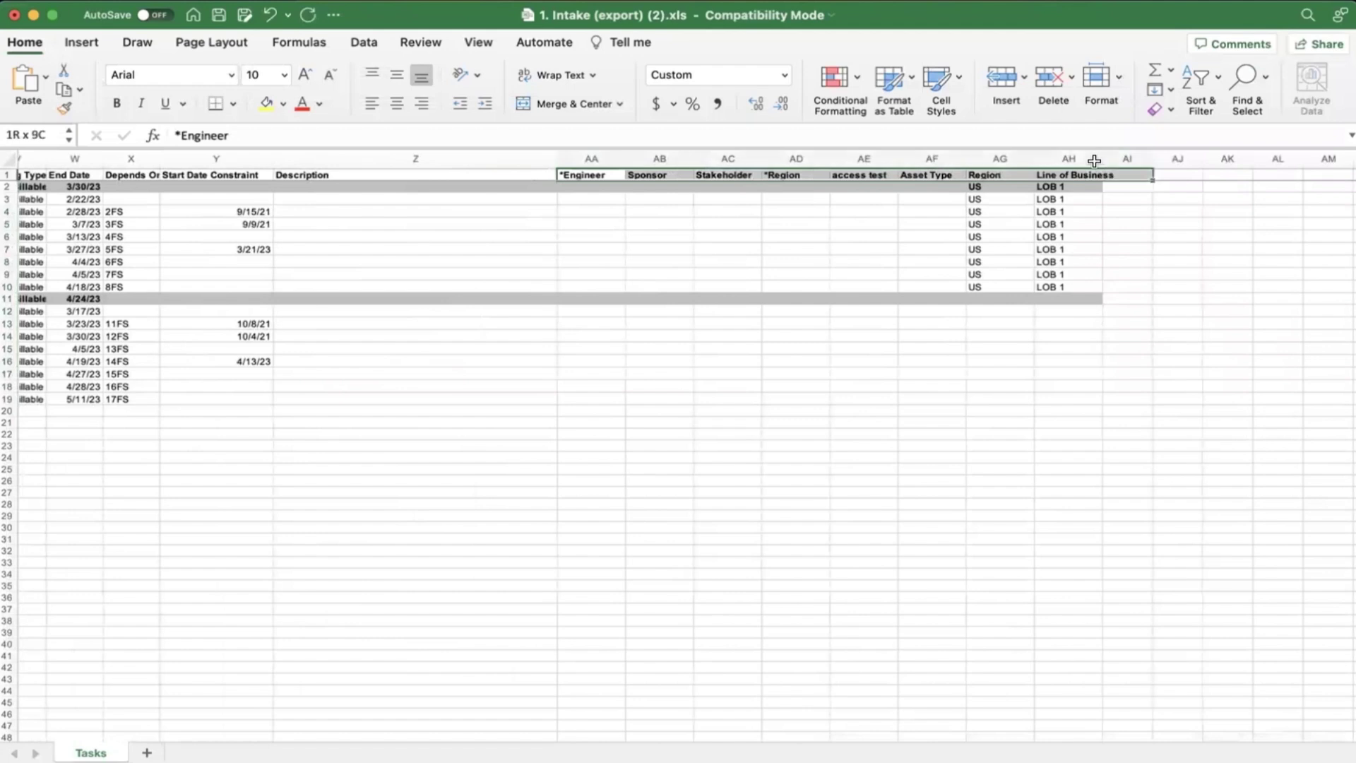
click(1107, 160)
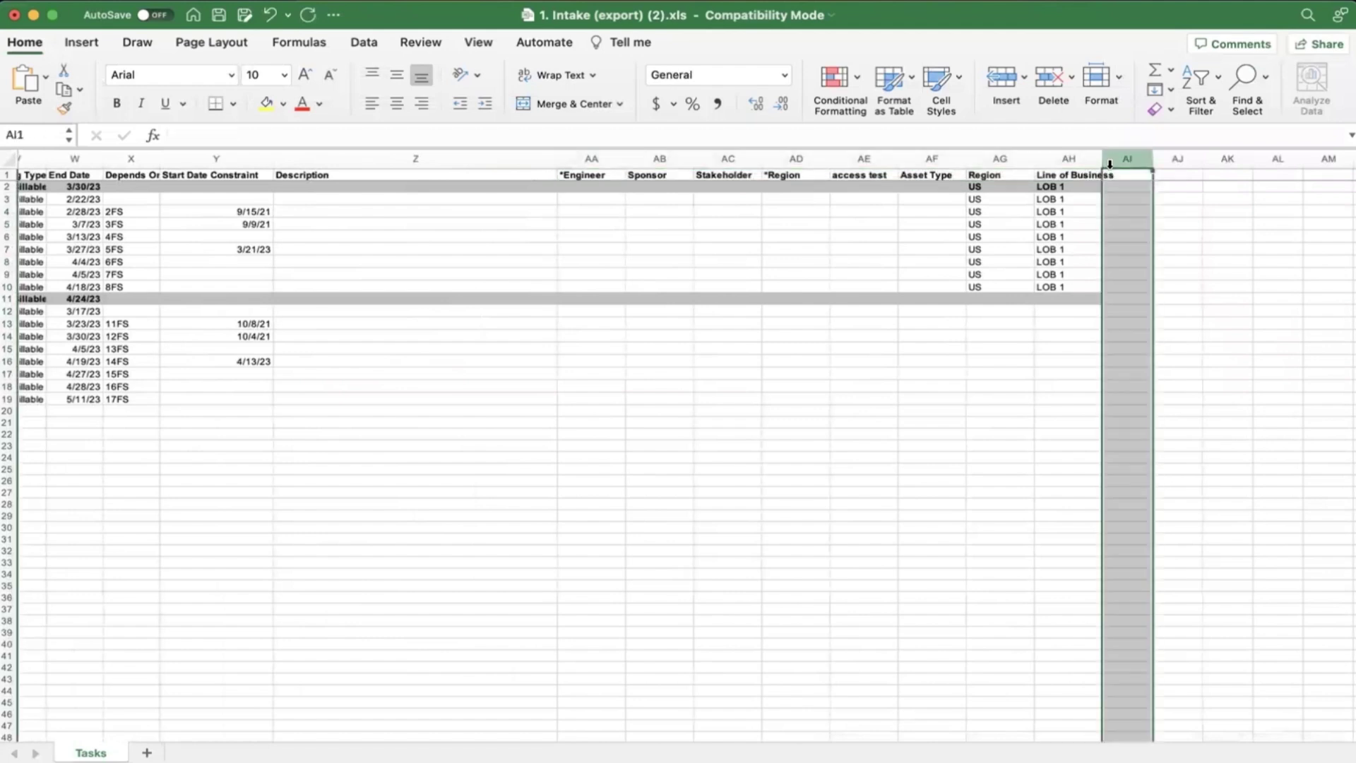
click(1067, 211)
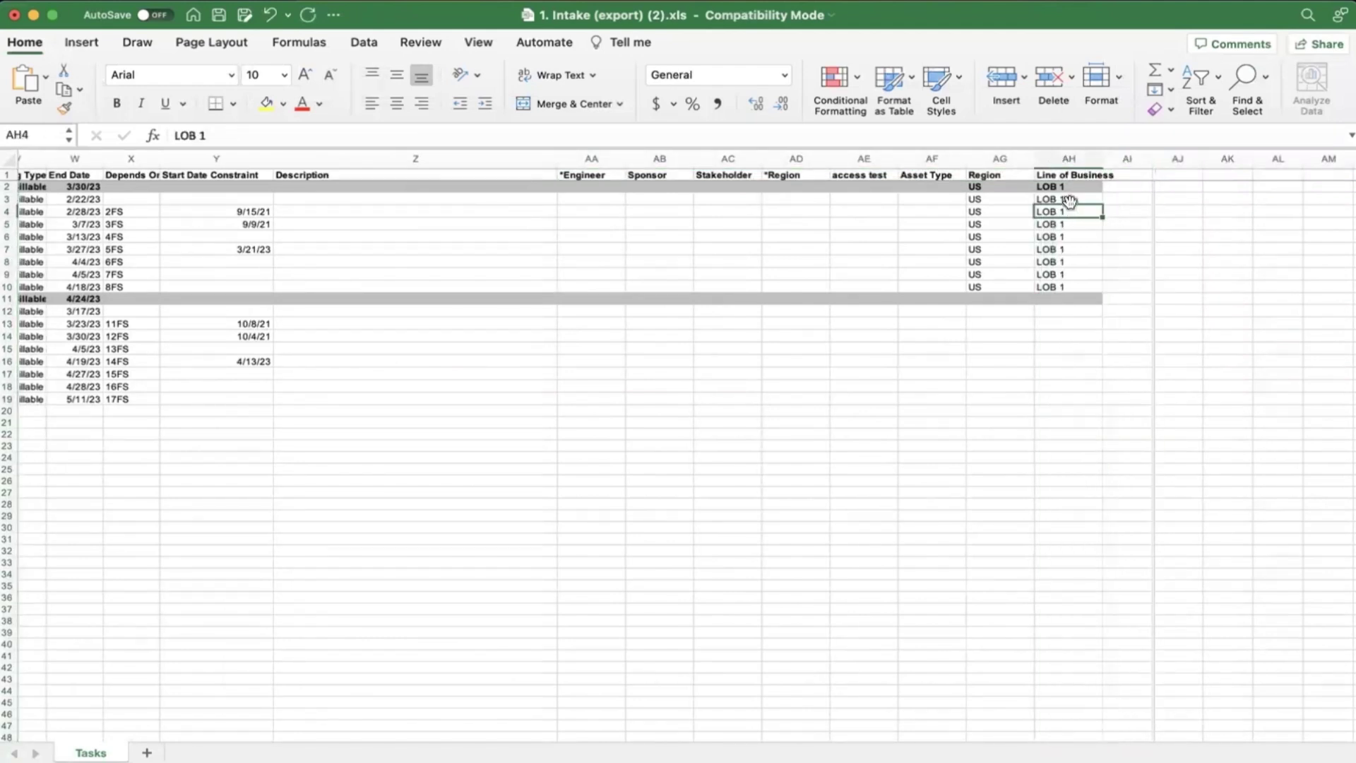
- Change row 3's Line of Business value from LOB 1 to LOB 3
double_click(1071, 198)
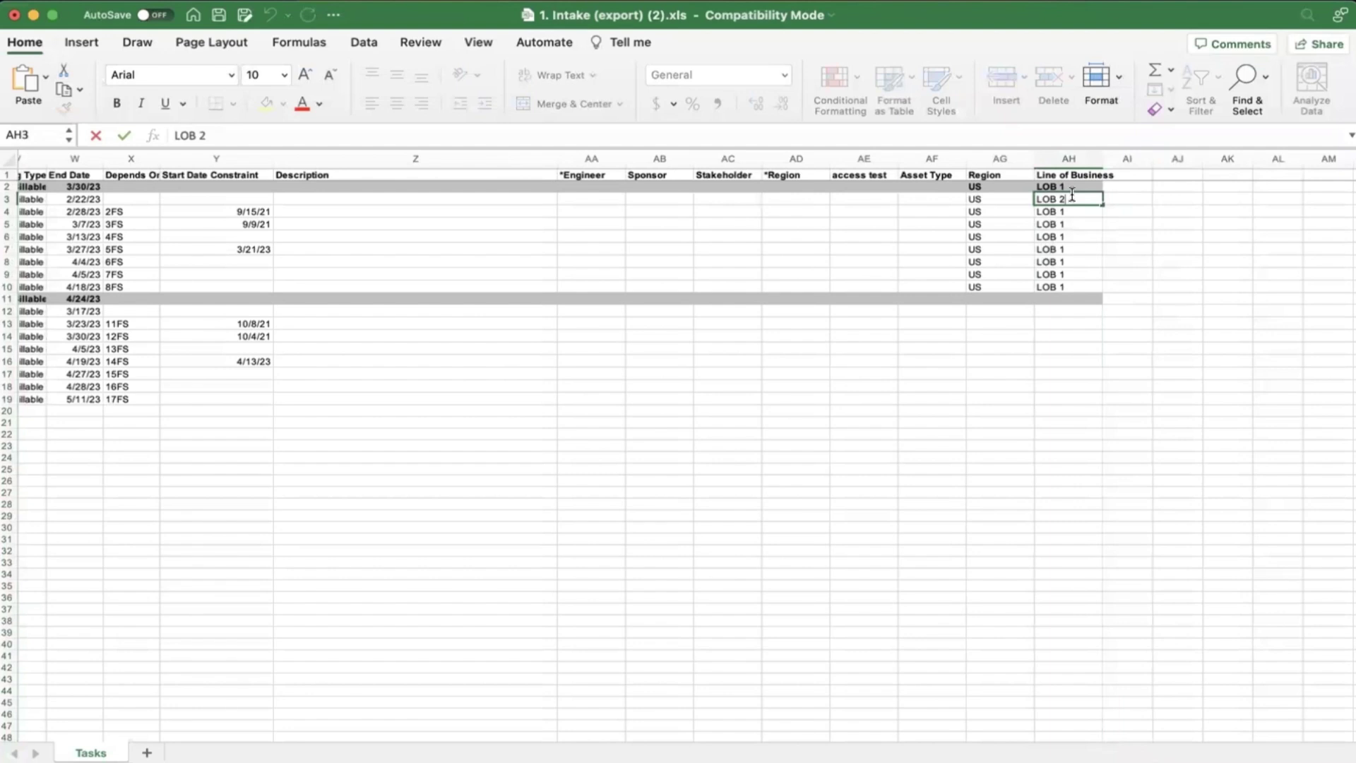
key(BackSpace)
text(3)
scroll(375, 476, left, 10)
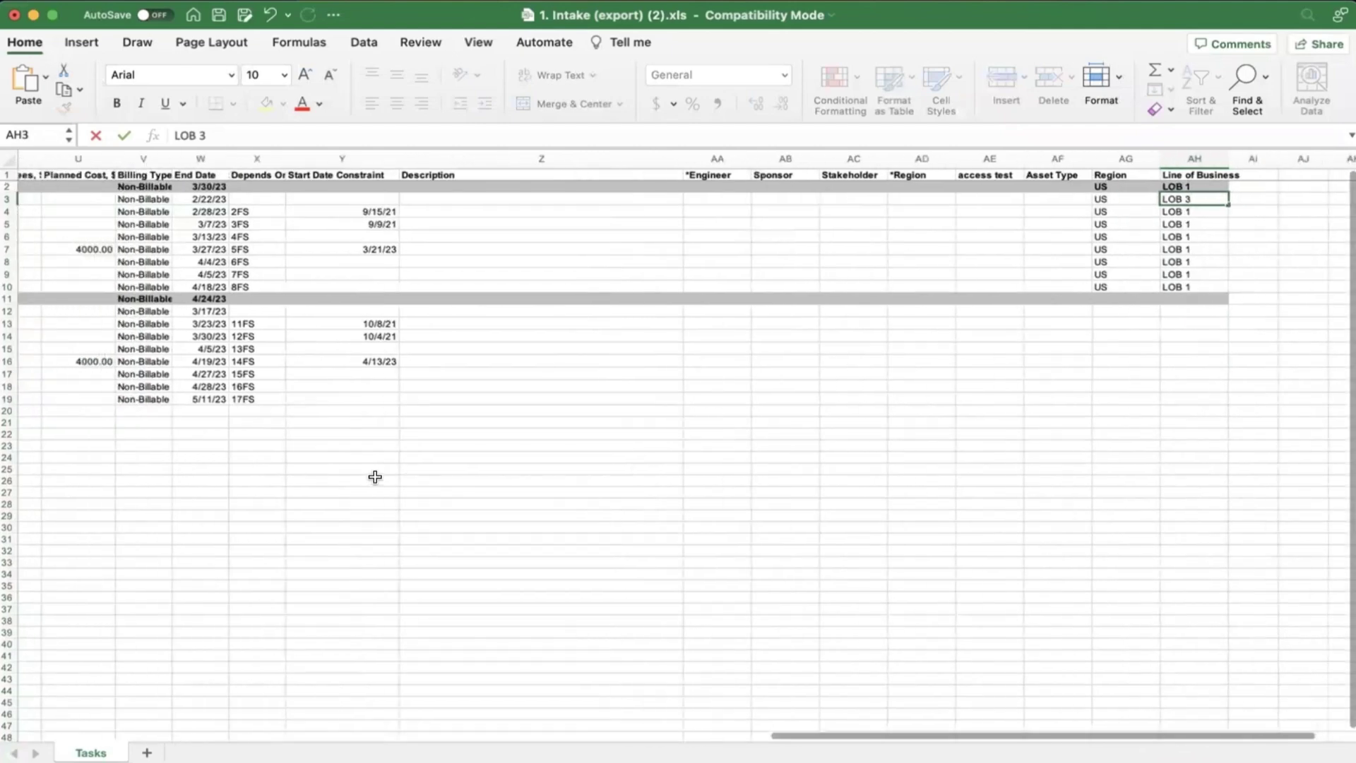
- Fill the Key series down to row 21, numbering rows 19–21 as 18, 19 and 20
scroll(182, 327, left, 5)
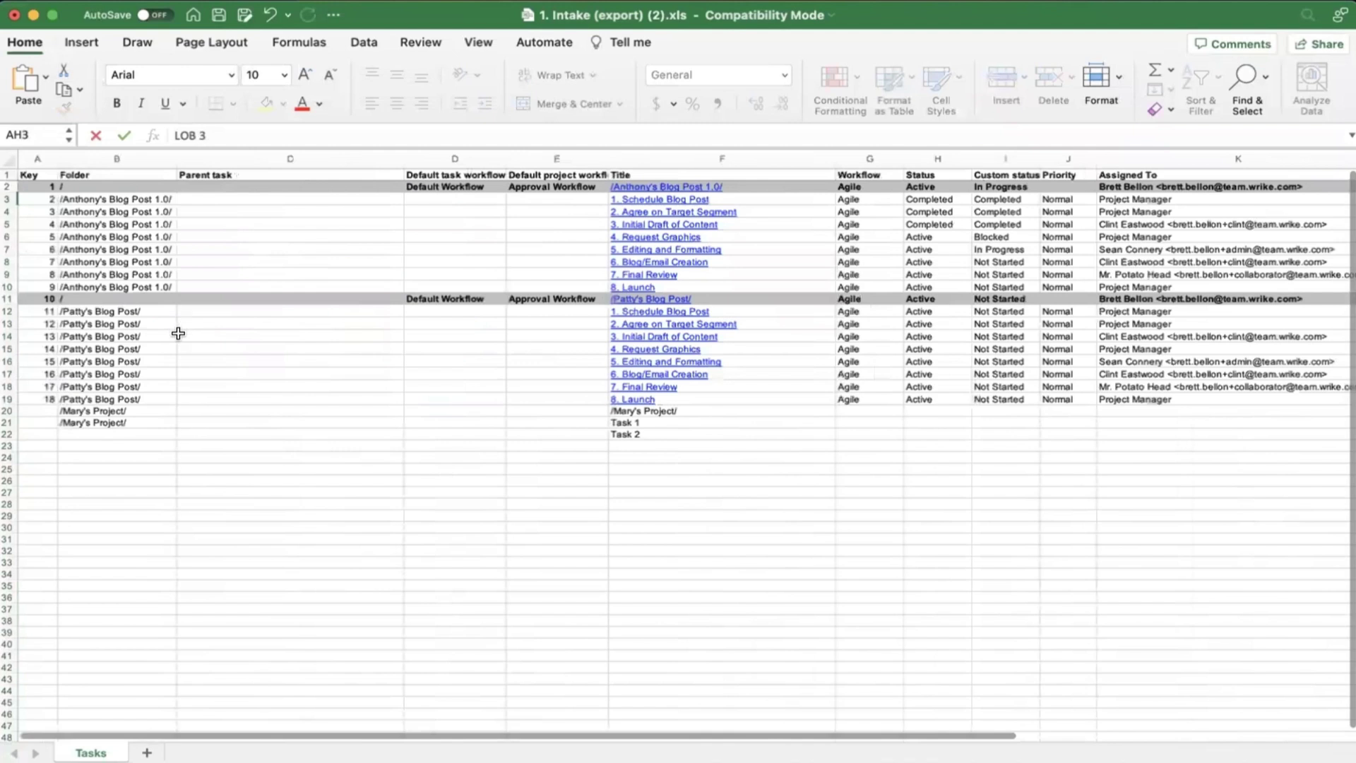
click(49, 399)
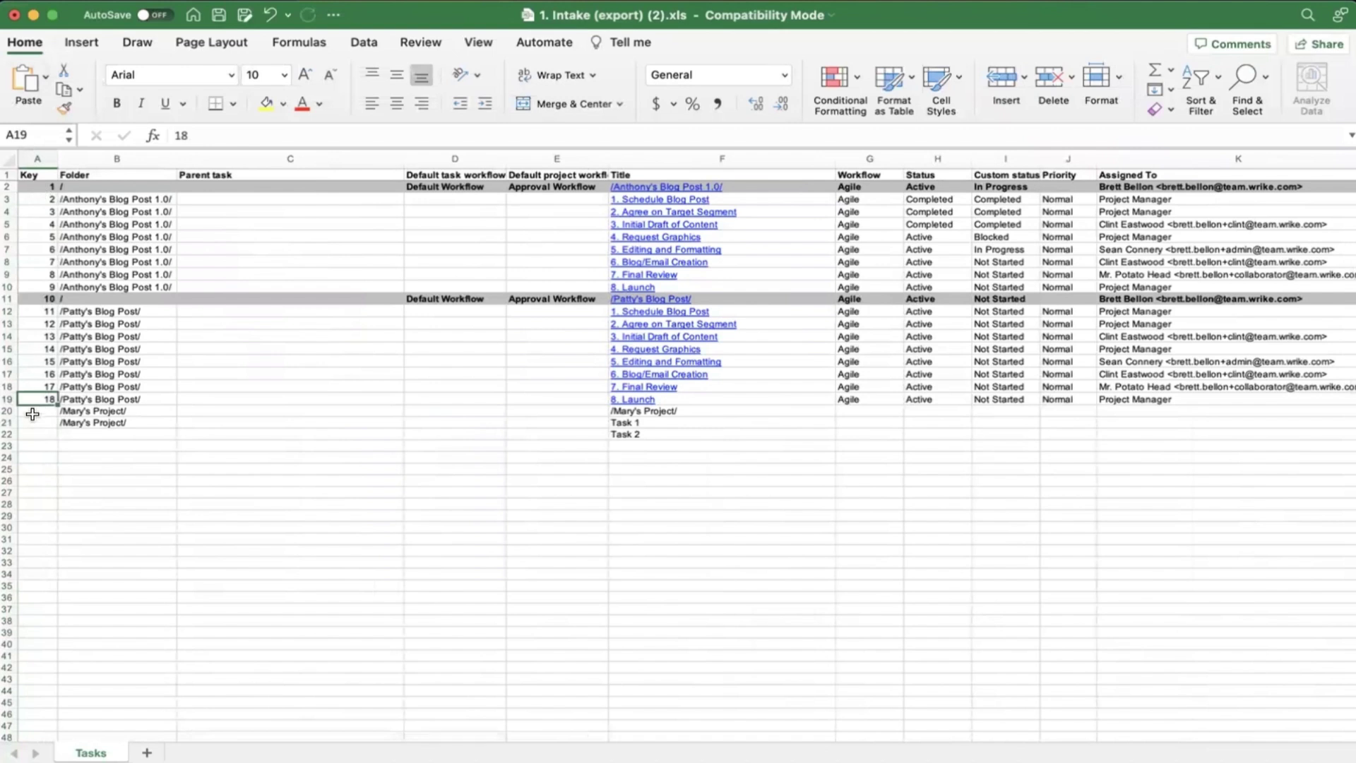
mouse_move(55, 404)
mouse_down()
mouse_move(72, 443)
mouse_move(47, 396)
mouse_move(46, 186)
mouse_move(32, 385)
mouse_move(59, 430)
mouse_move(56, 392)
mouse_up()
click(65, 433)
click(57, 269)
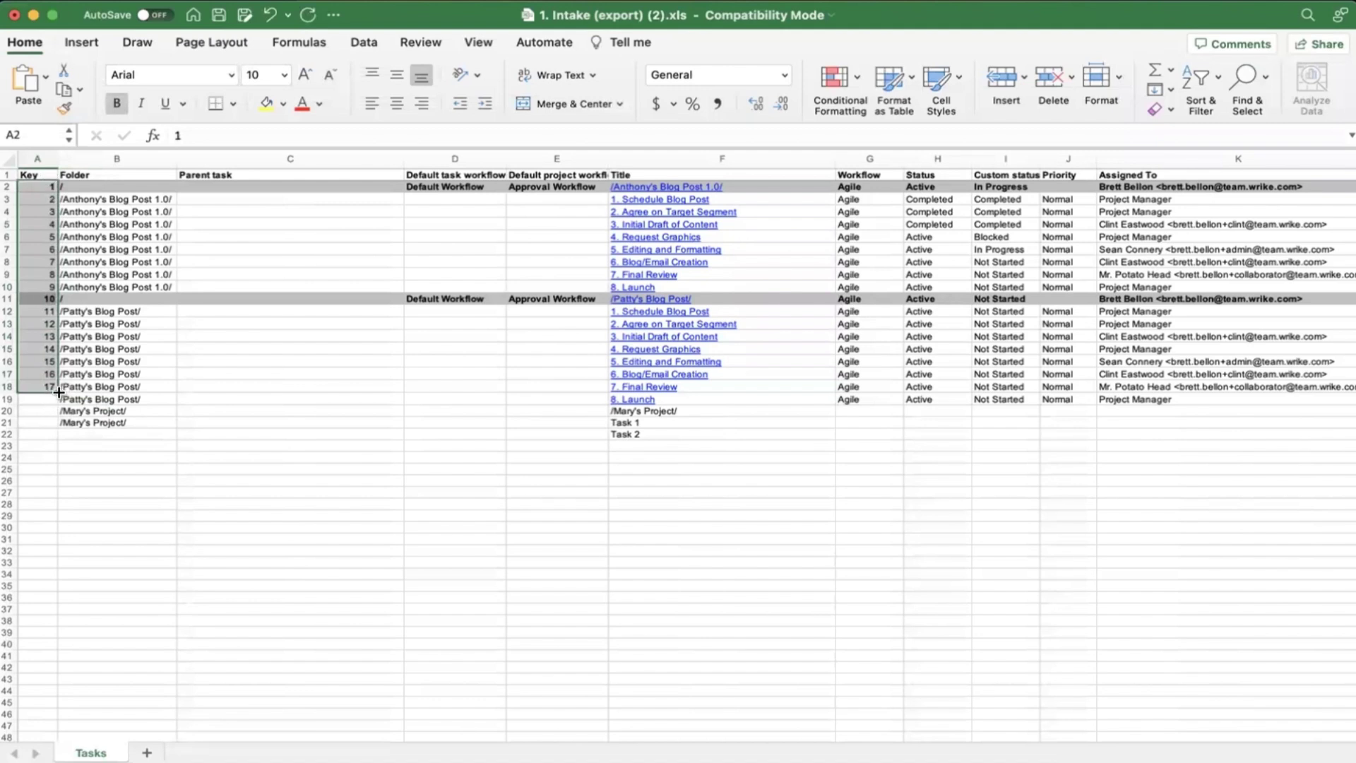
drag(57, 394, 59, 433)
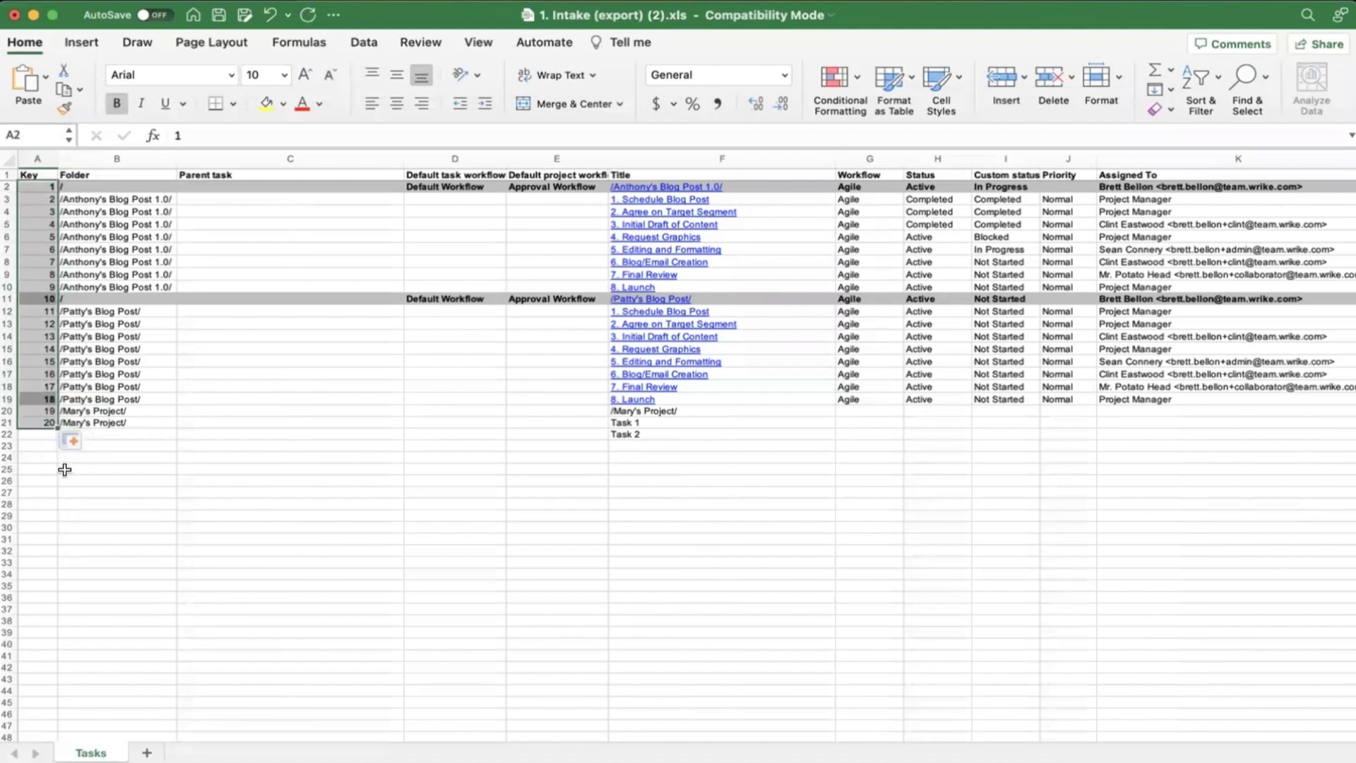
click(12, 423)
click(182, 494)
click(44, 422)
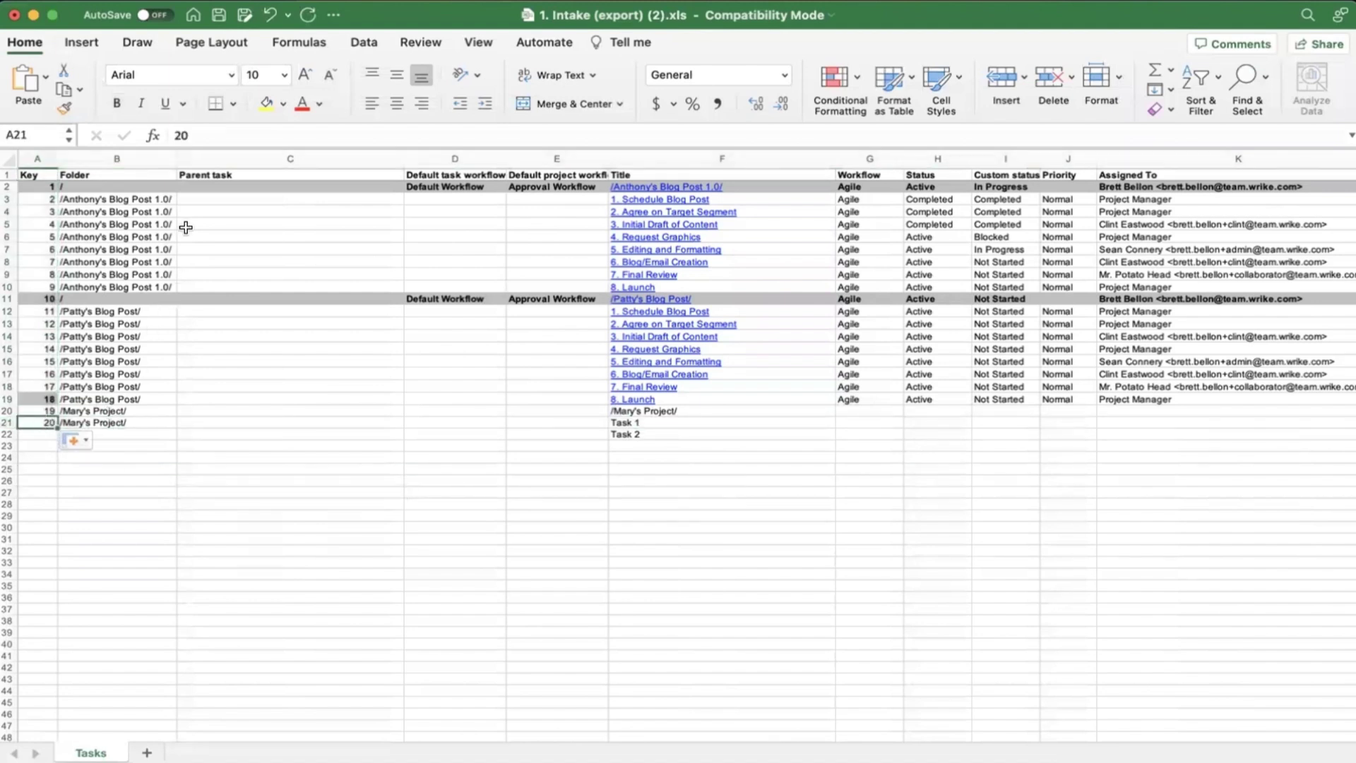
click(36, 223)
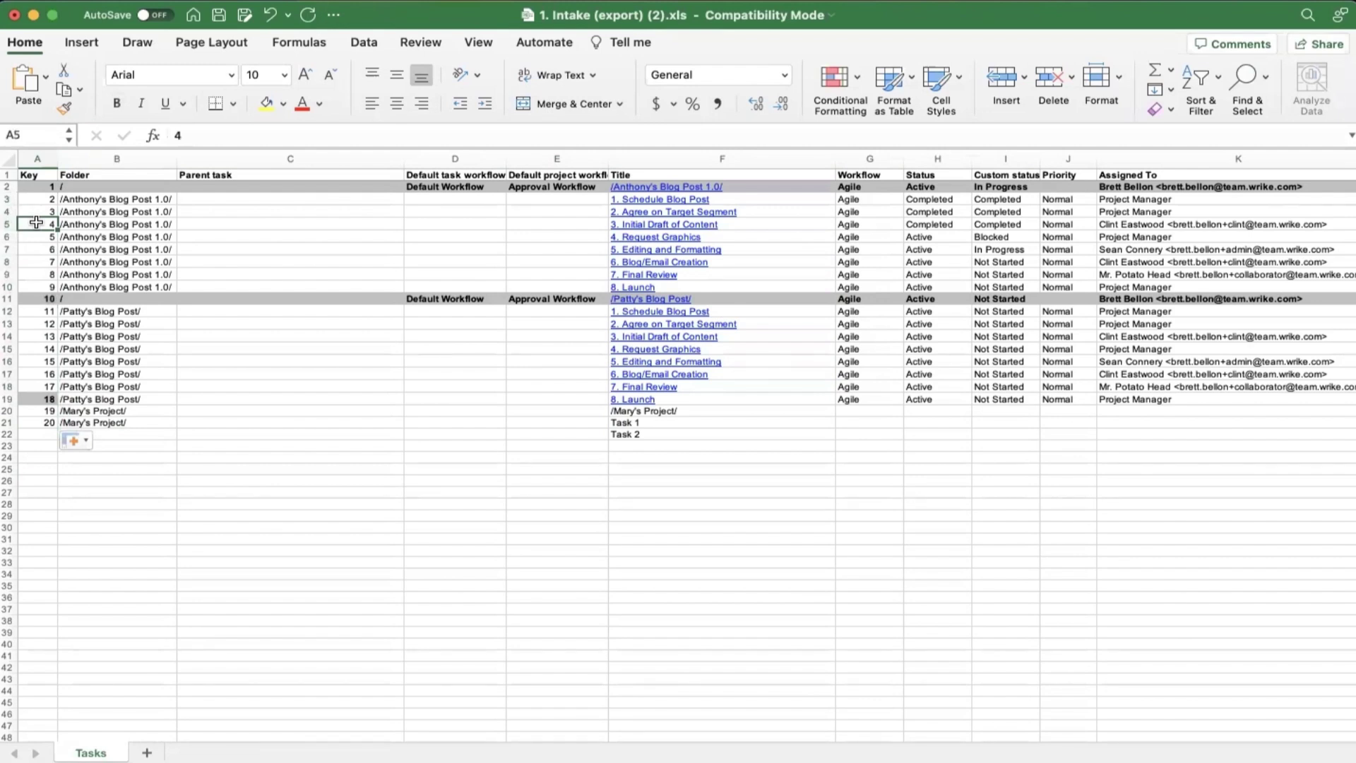
key(shift+Right)
key(shift+Right)
key(shift+Right)
key(shift+Right)
key(shift+Right)
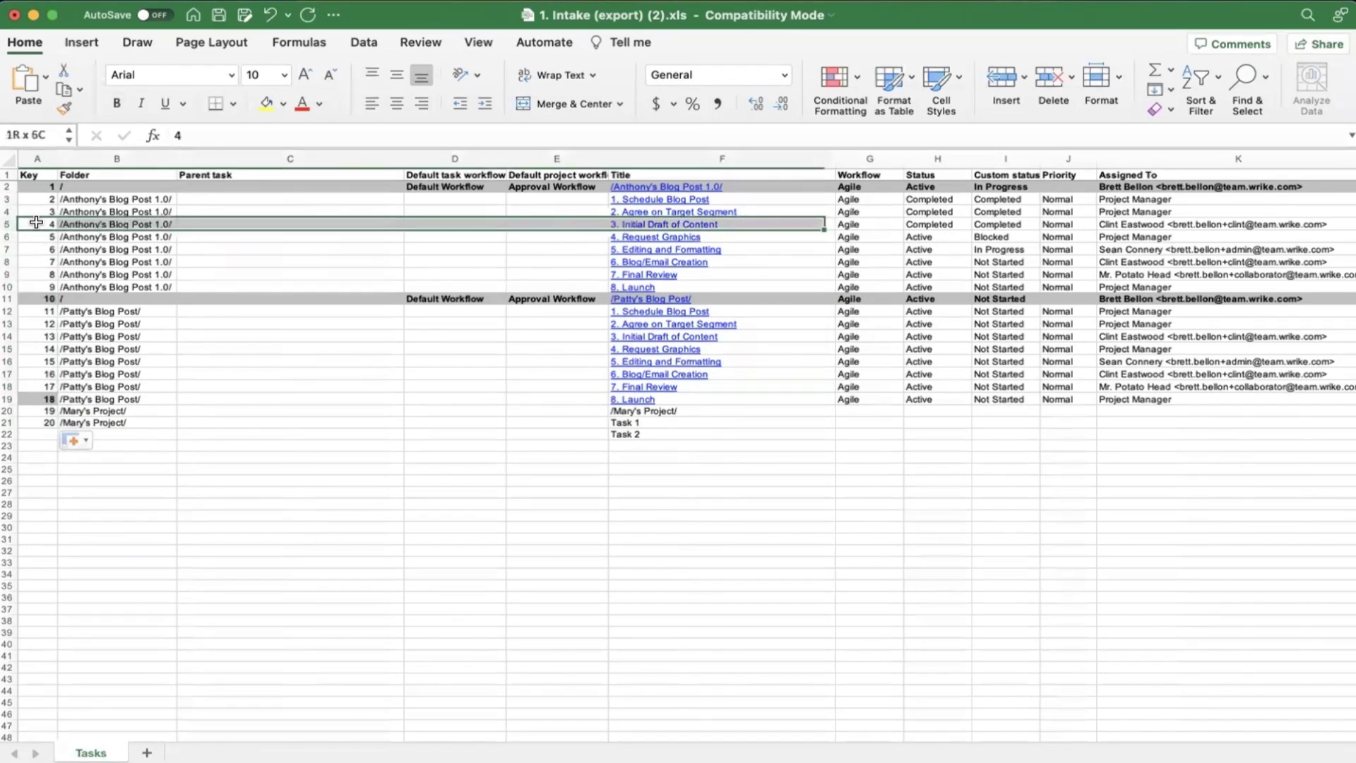
key(shift+Right)
key(shift+Right)
key(shift+Right)
key(shift+Right)
key(shift+Right)
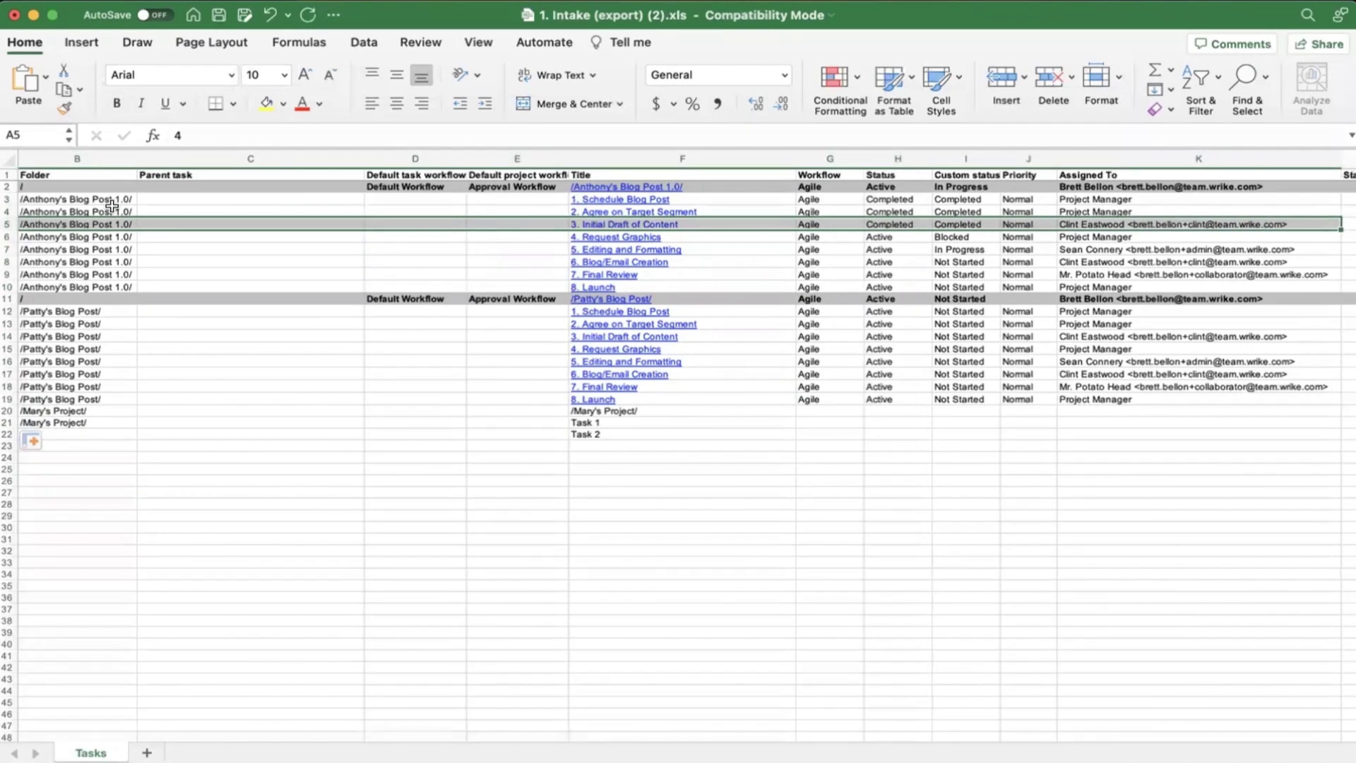
key(Left)
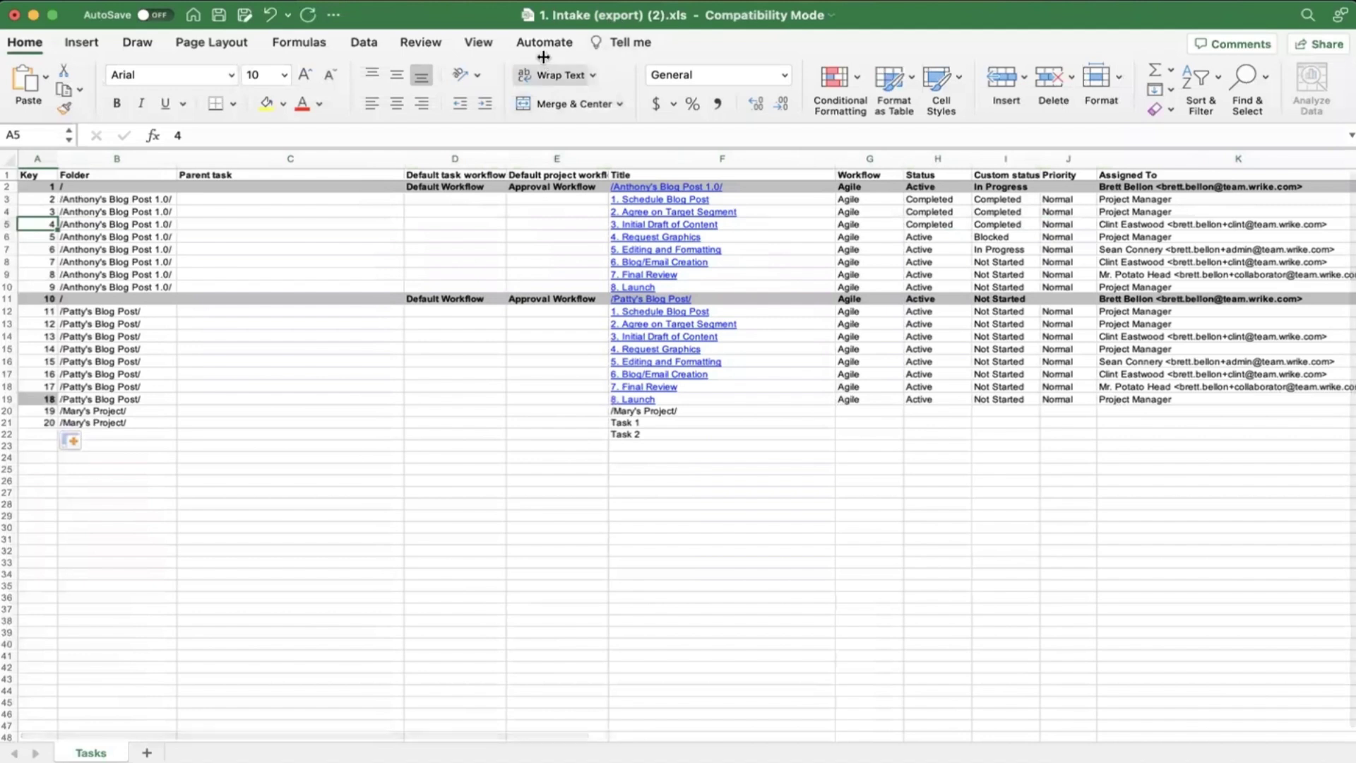
click(11, 361)
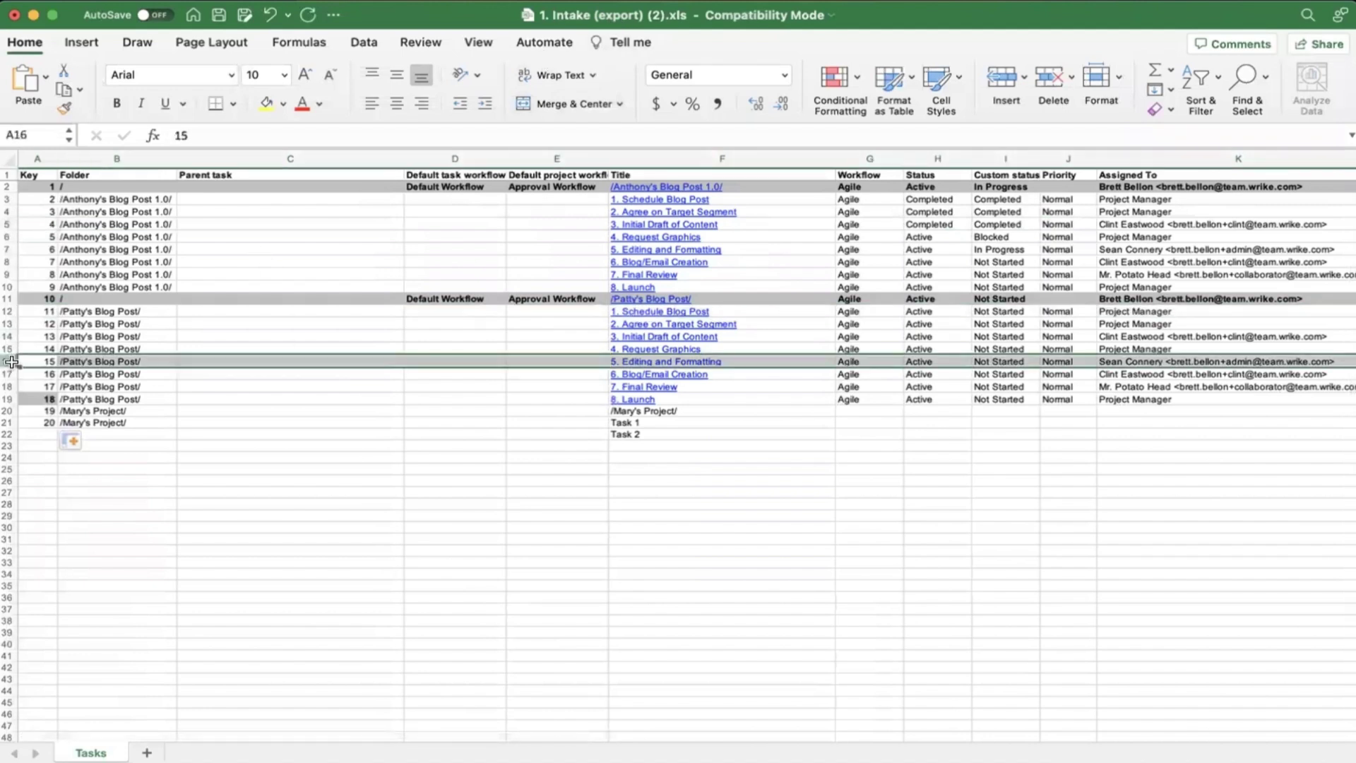
key(Right)
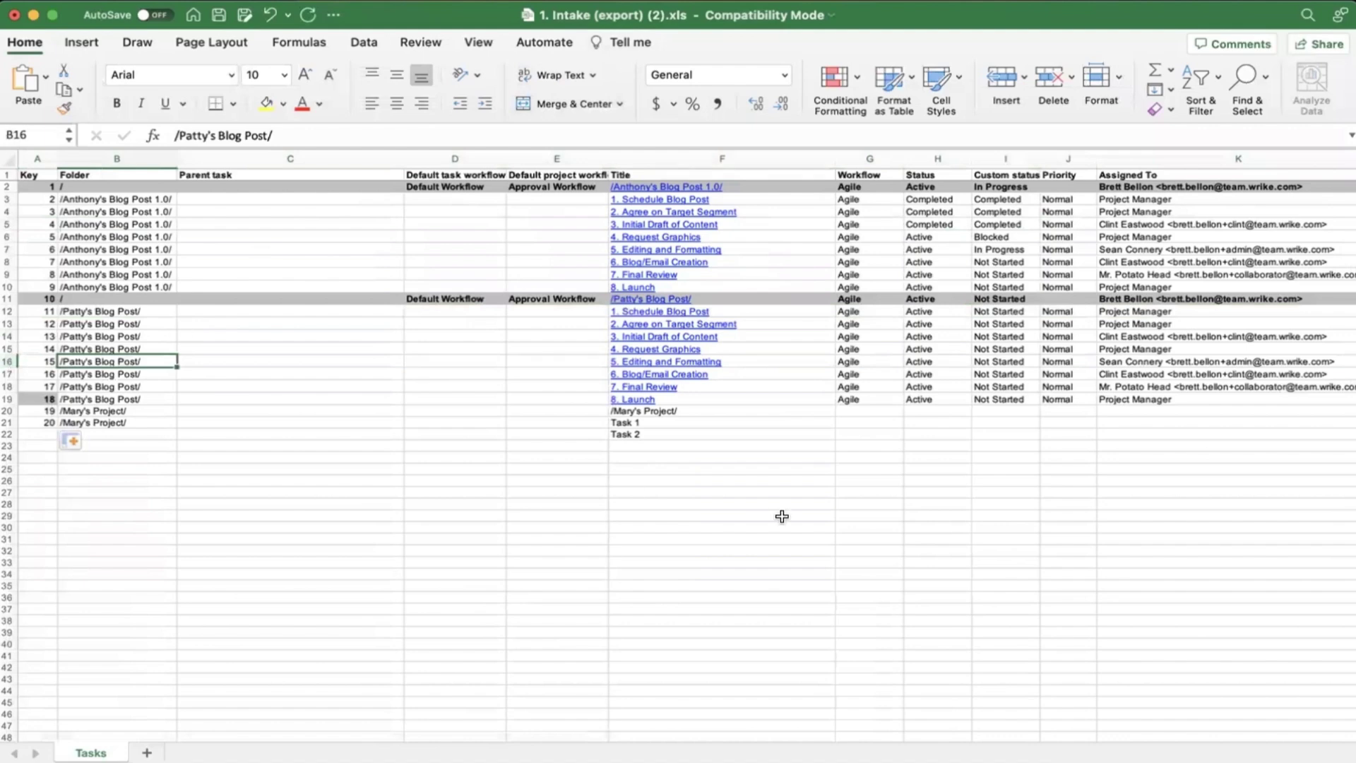
scroll(920, 340, right, 5)
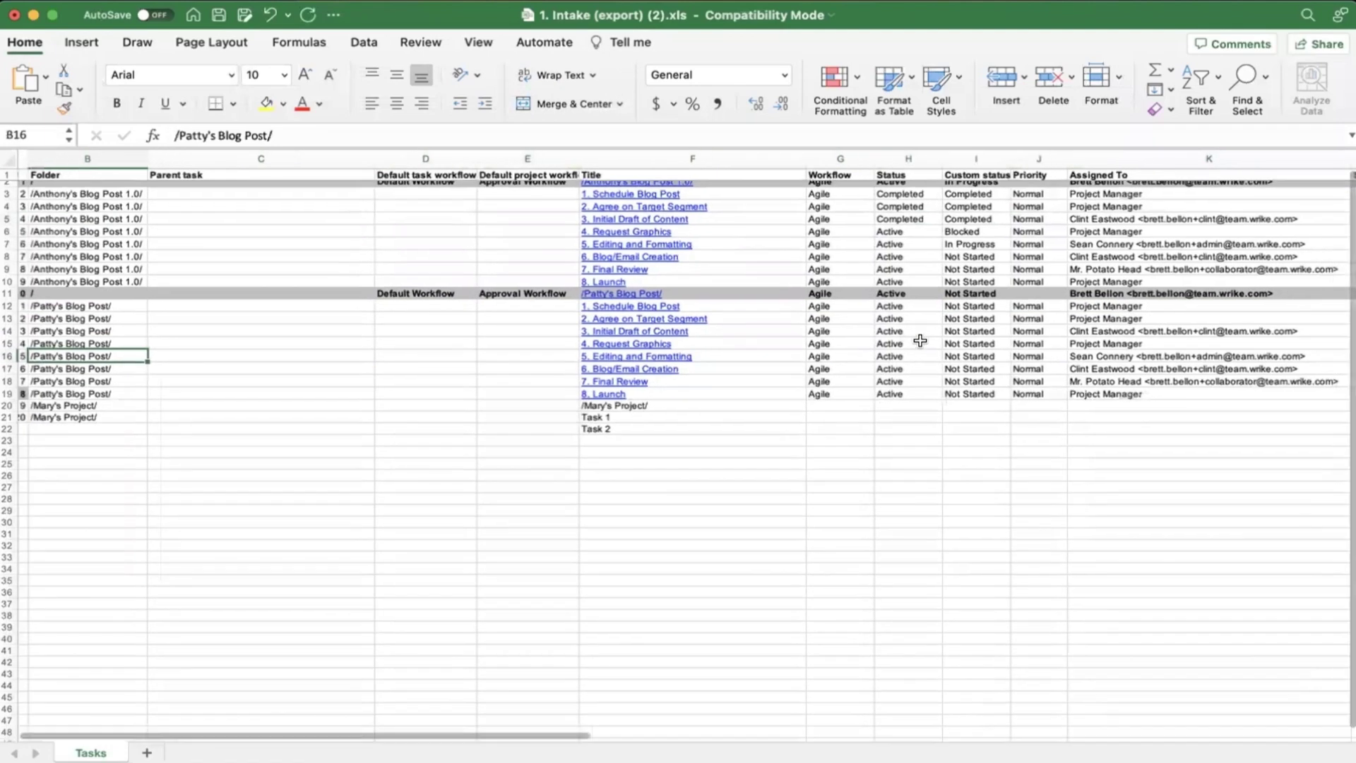
scroll(920, 341, right, 15)
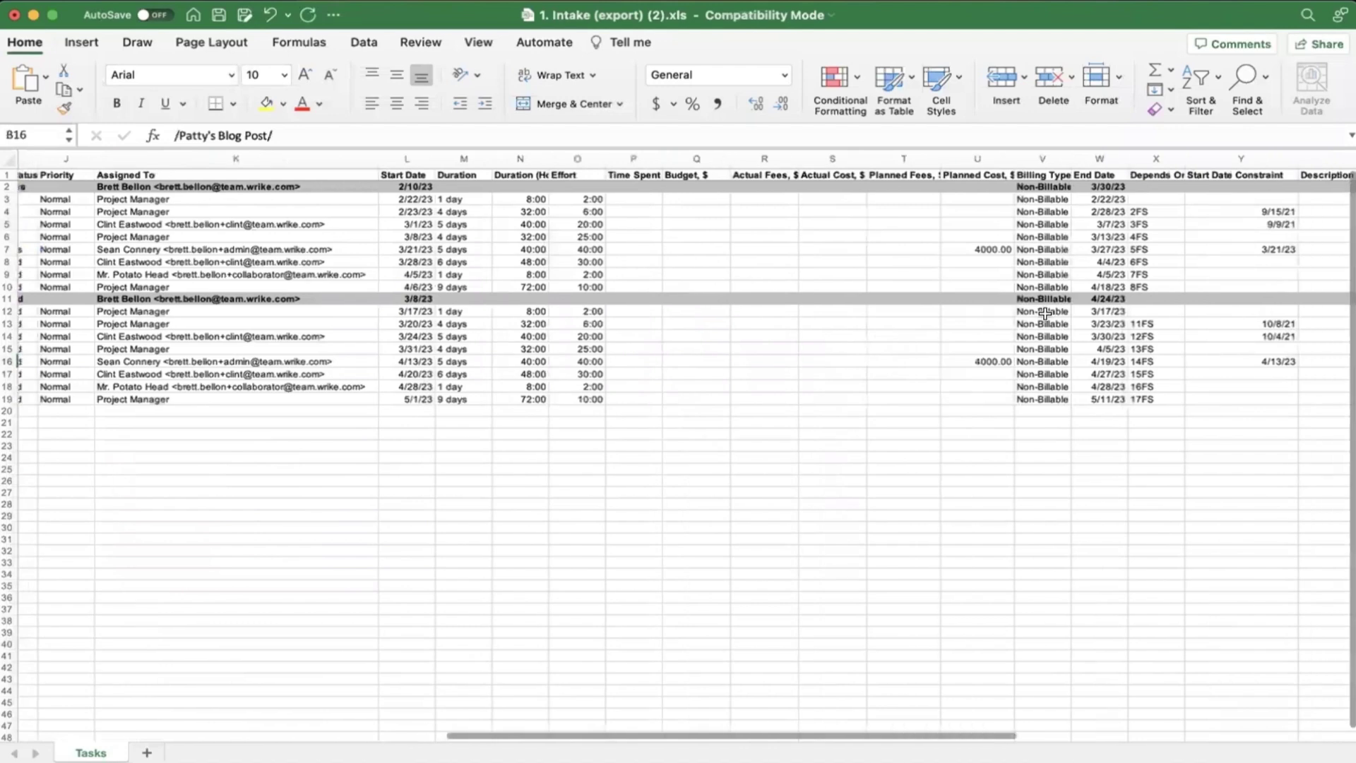
drag(710, 168, 1218, 158)
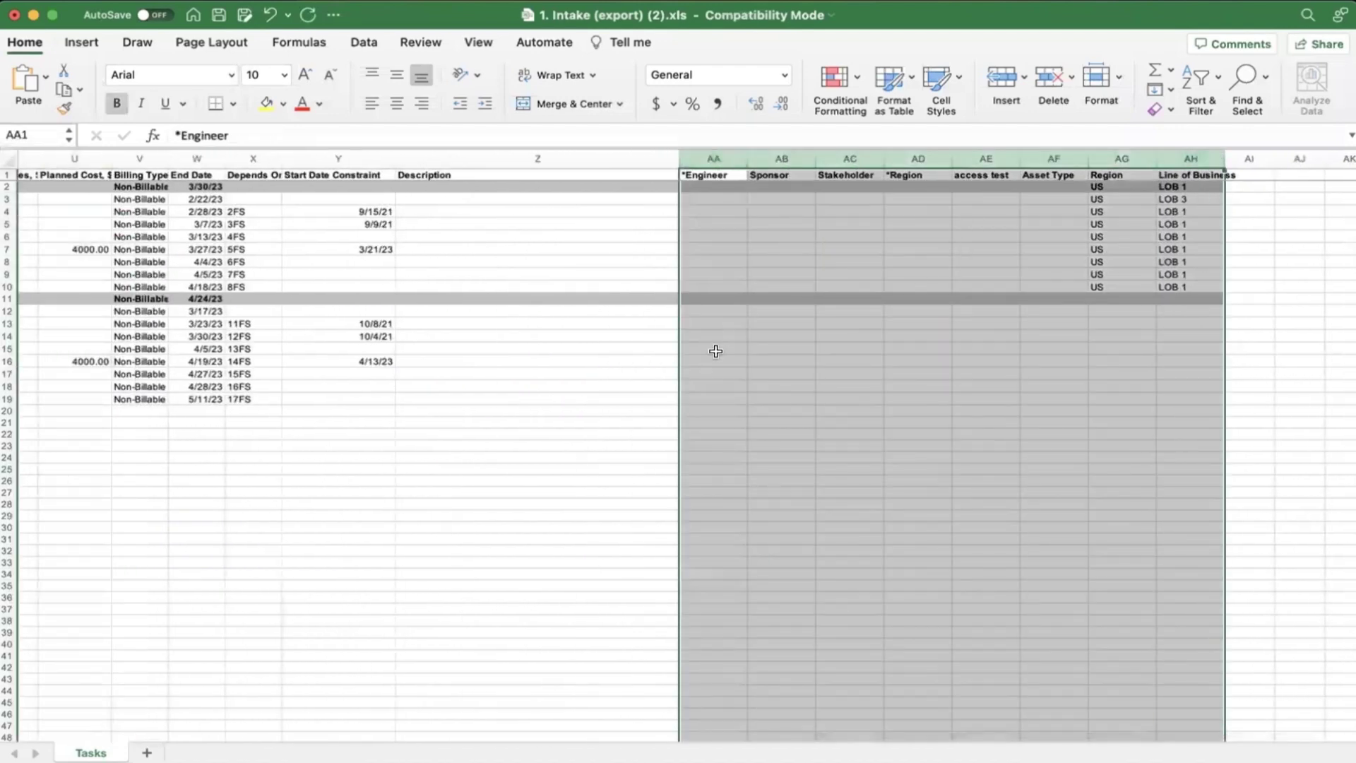
scroll(396, 321, left, 20)
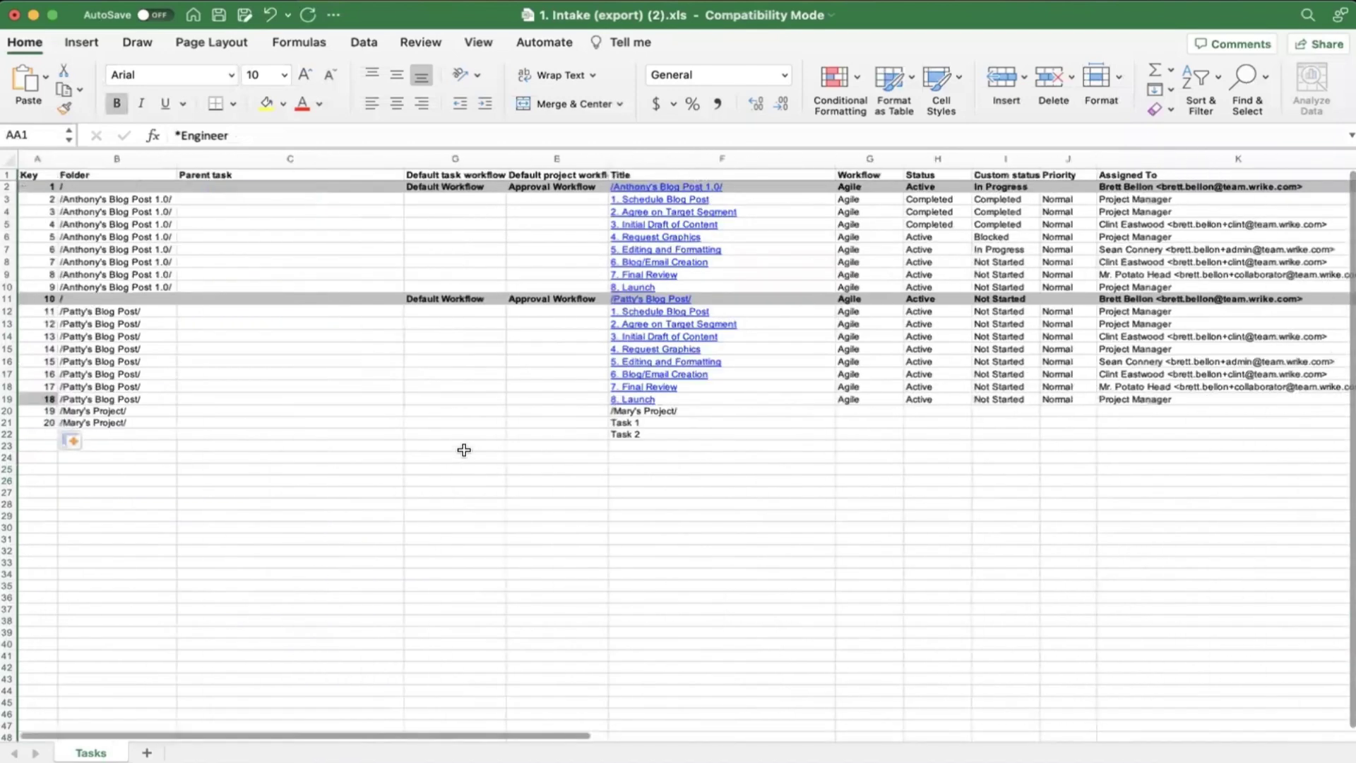